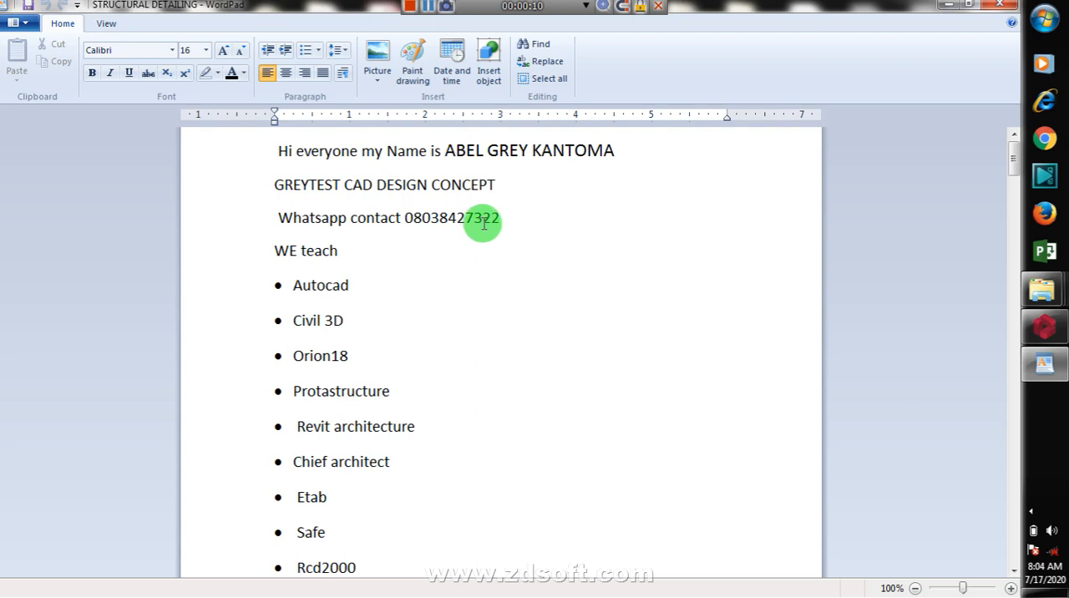
Step: Read through the taught-software list from Autocad down to Etab and look over the rest of the document
click(358, 285)
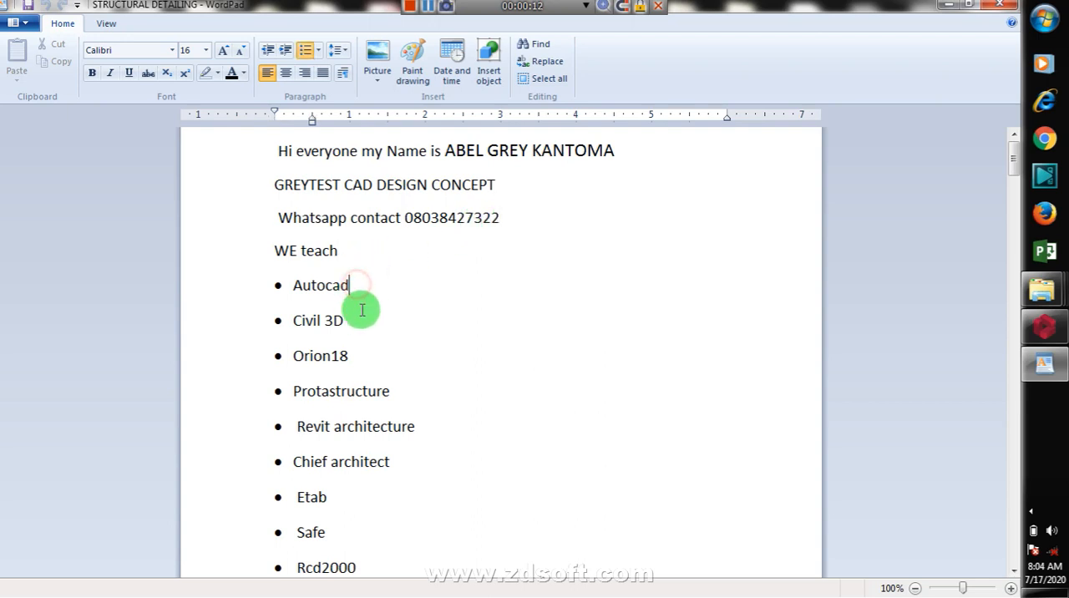
scroll(347, 275, down, 1)
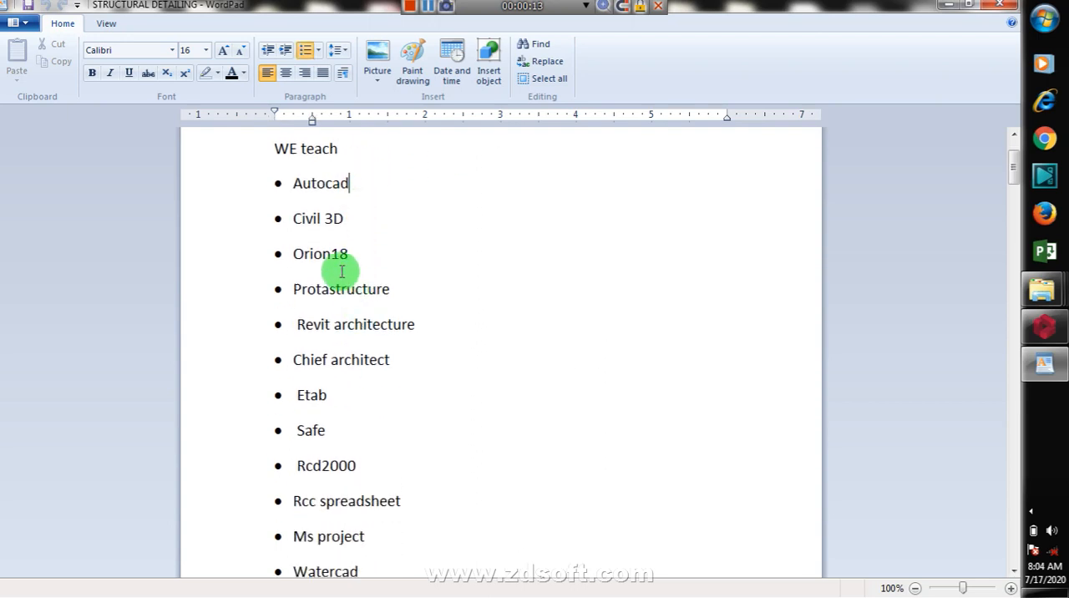
click(360, 220)
click(357, 252)
scroll(385, 284, down, 1)
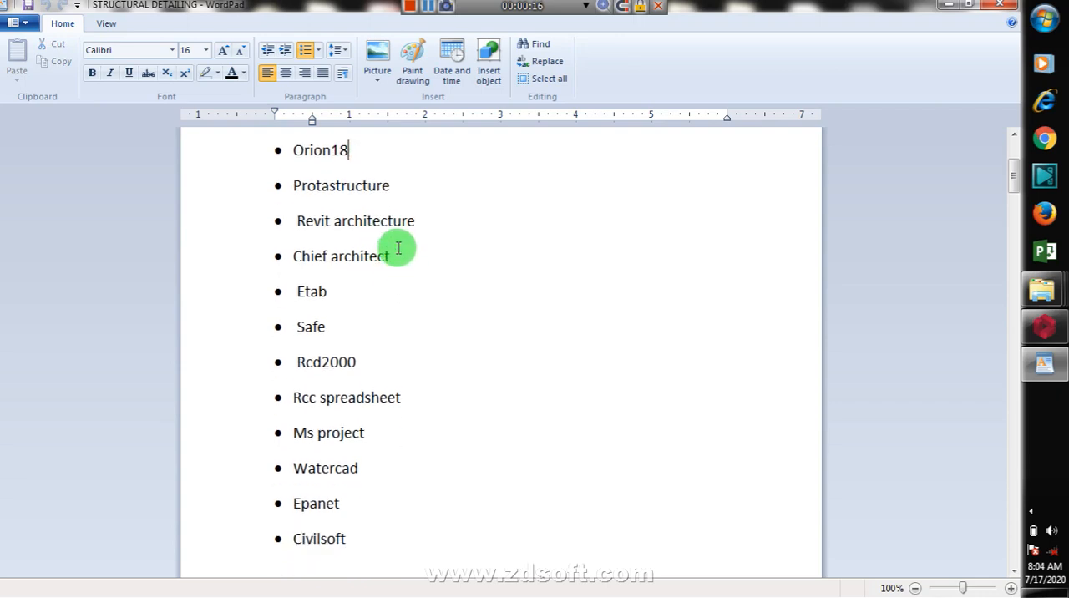
click(390, 185)
click(427, 223)
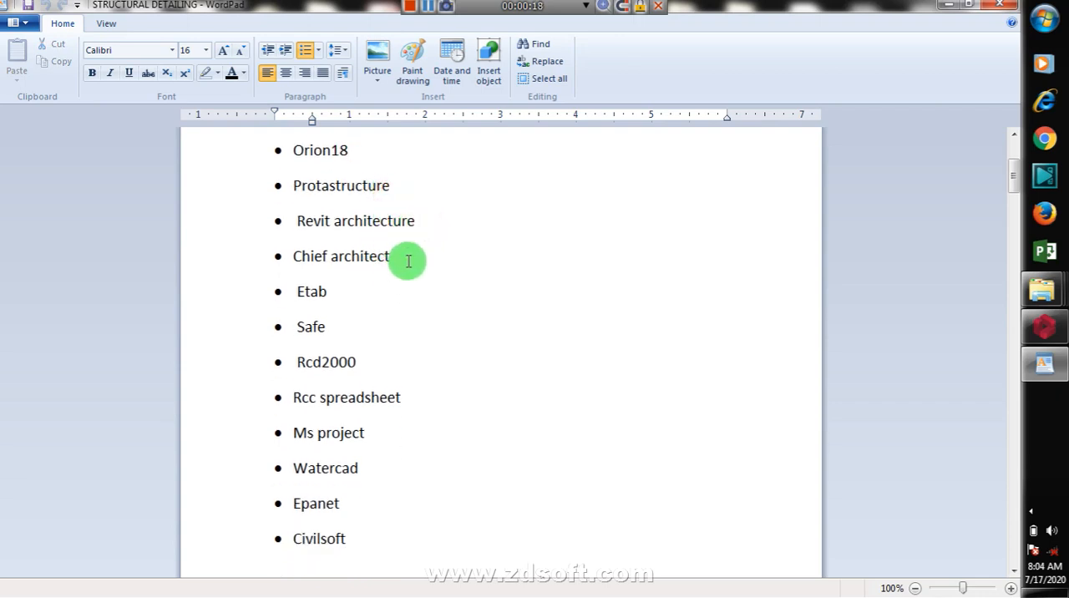
click(406, 258)
click(370, 292)
scroll(373, 308, down, 1)
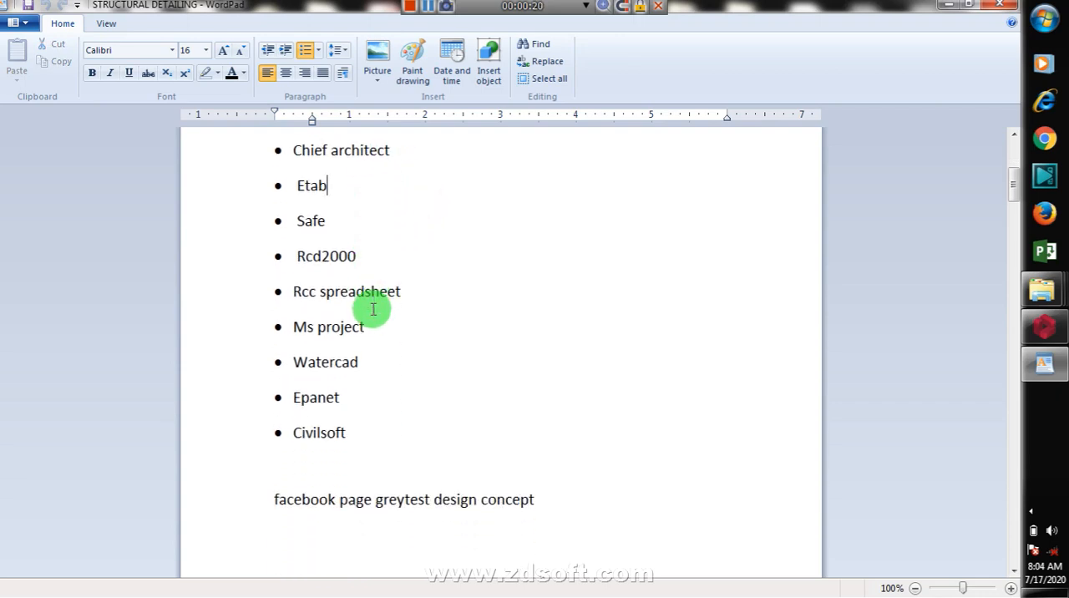
scroll(378, 326, up, 3)
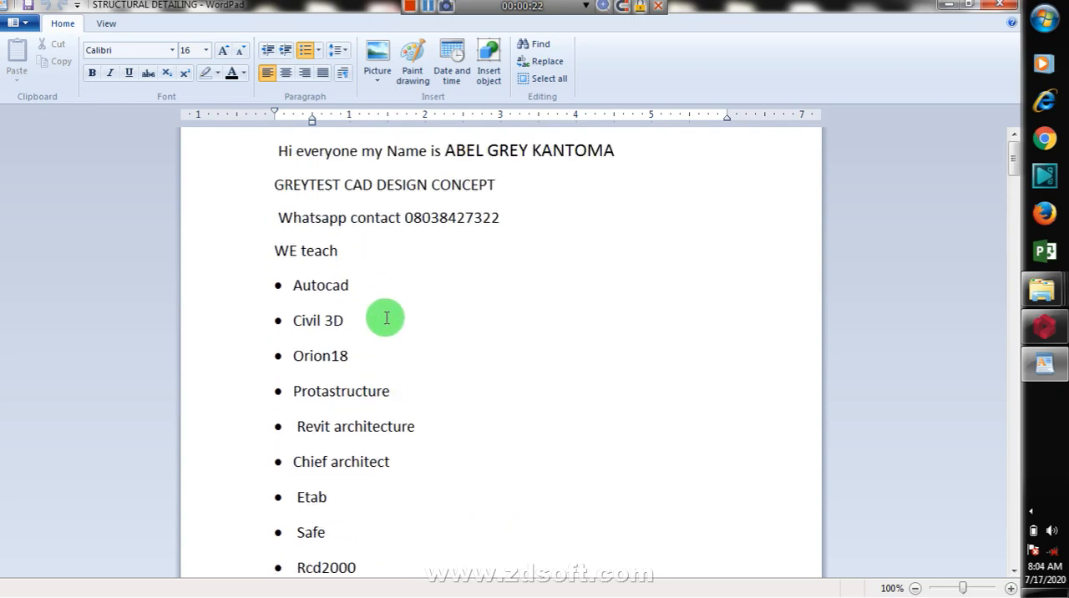
scroll(387, 318, down, 3)
scroll(413, 321, up, 4)
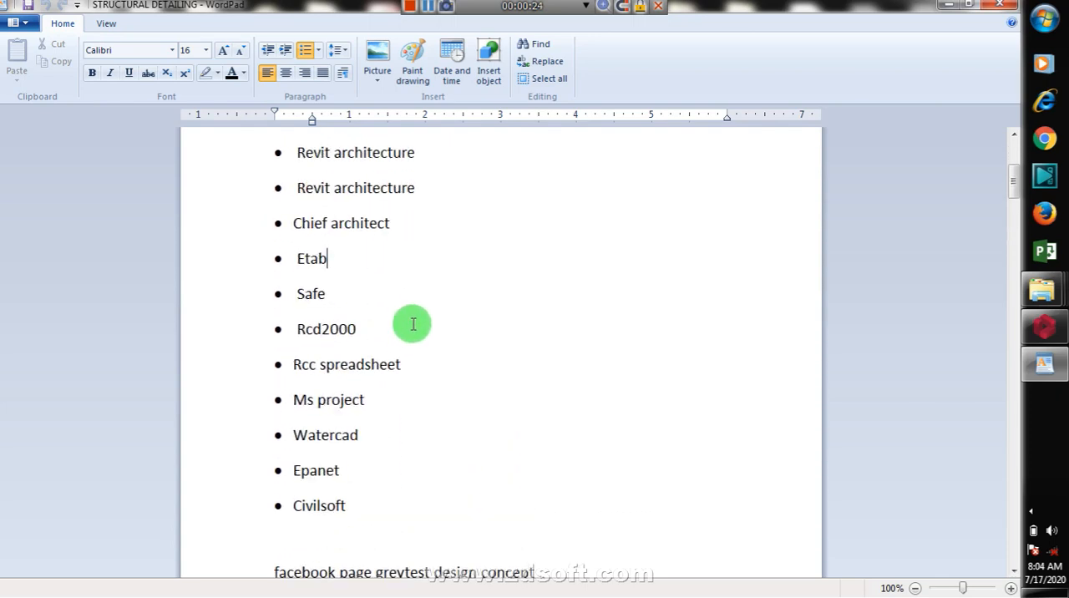
Step: Go through the full list of taught programs entry by entry, from Autocad to Civilsoft
click(367, 284)
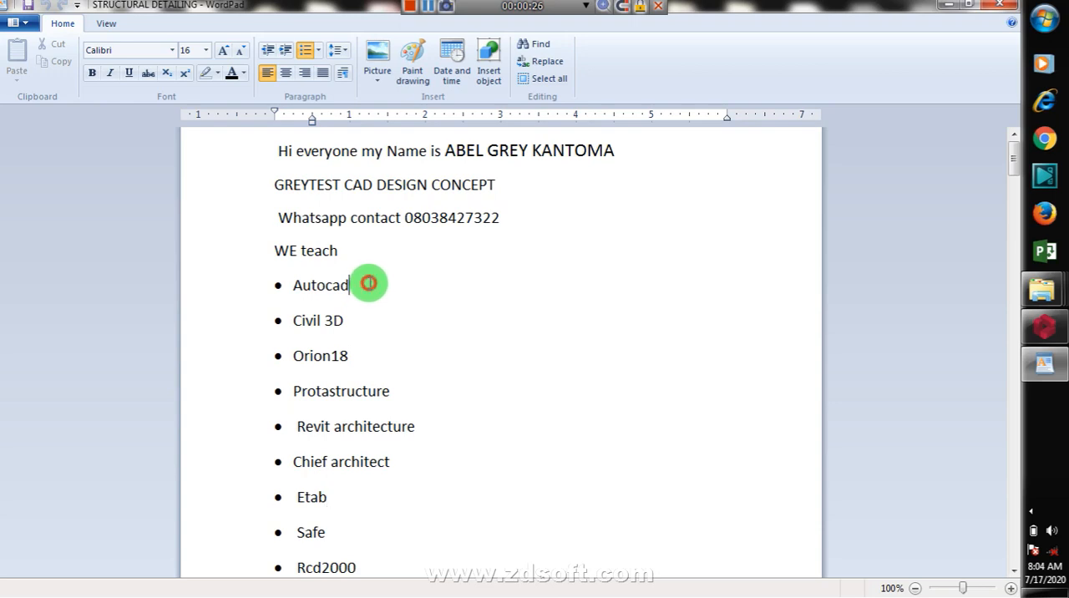
scroll(387, 303, down, 1)
click(358, 219)
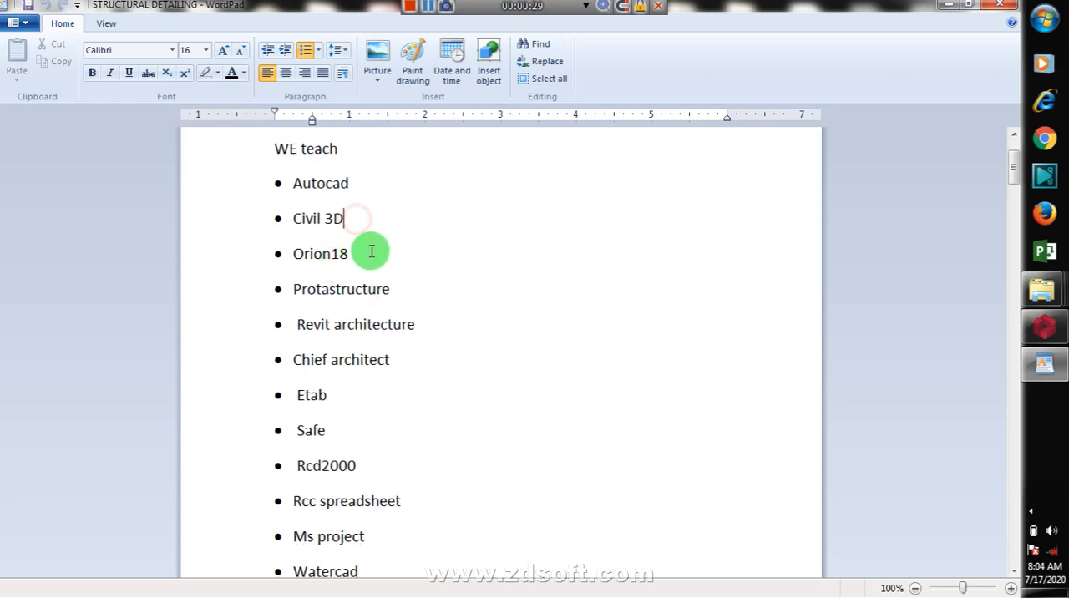
click(371, 250)
click(410, 289)
click(416, 328)
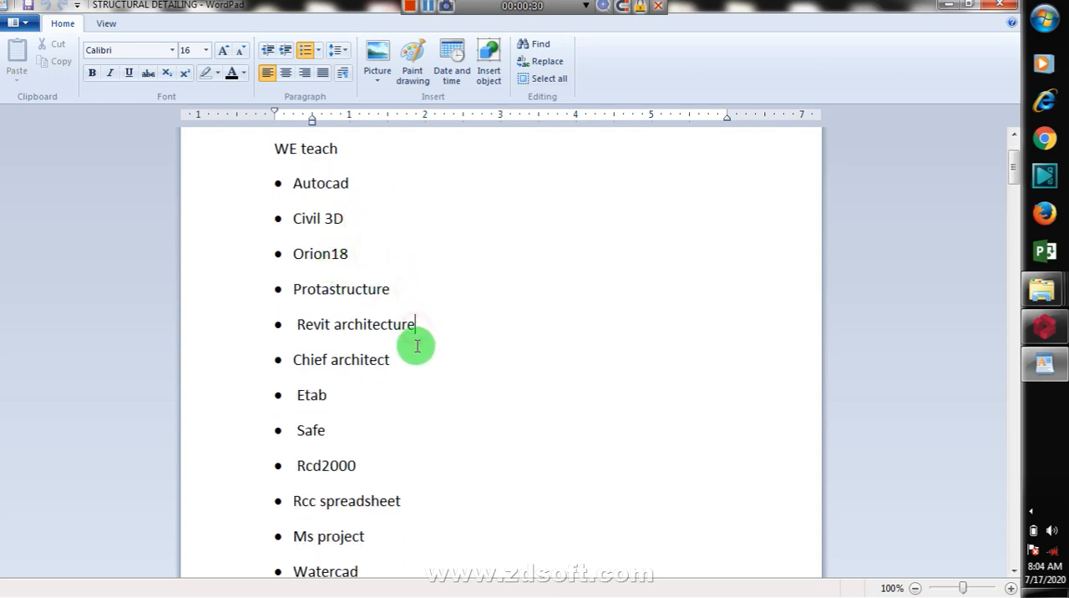
click(406, 355)
scroll(413, 342, down, 1)
click(363, 292)
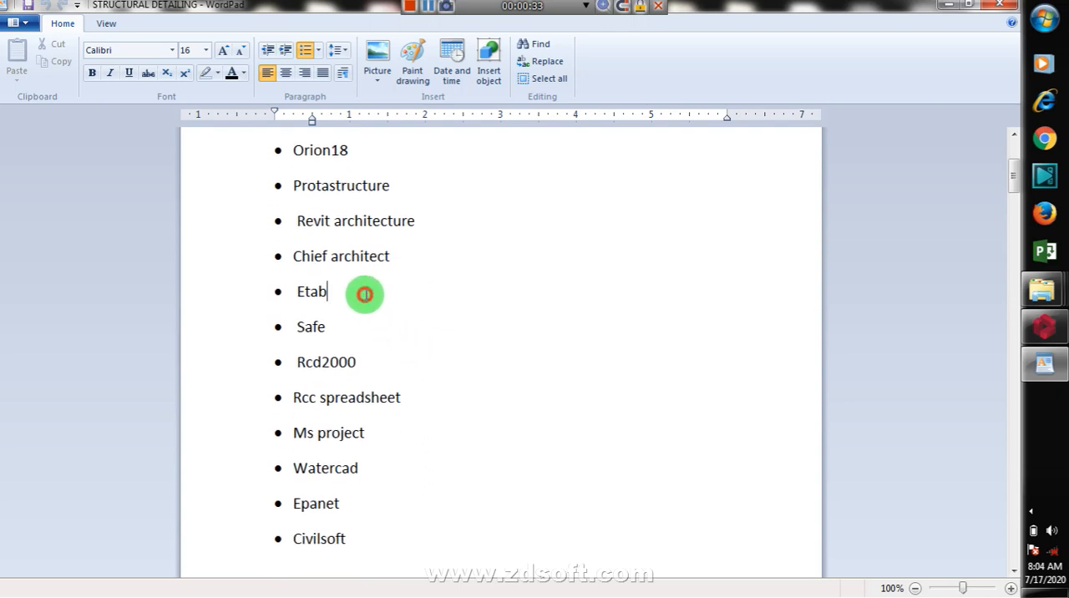
drag(351, 330, 373, 361)
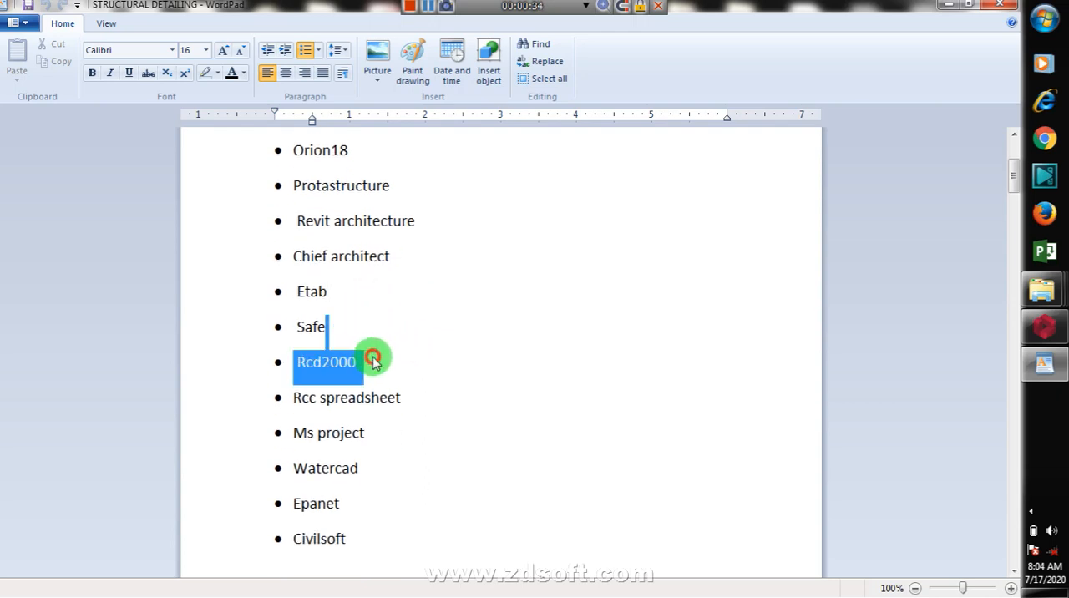
click(407, 396)
click(396, 424)
click(375, 462)
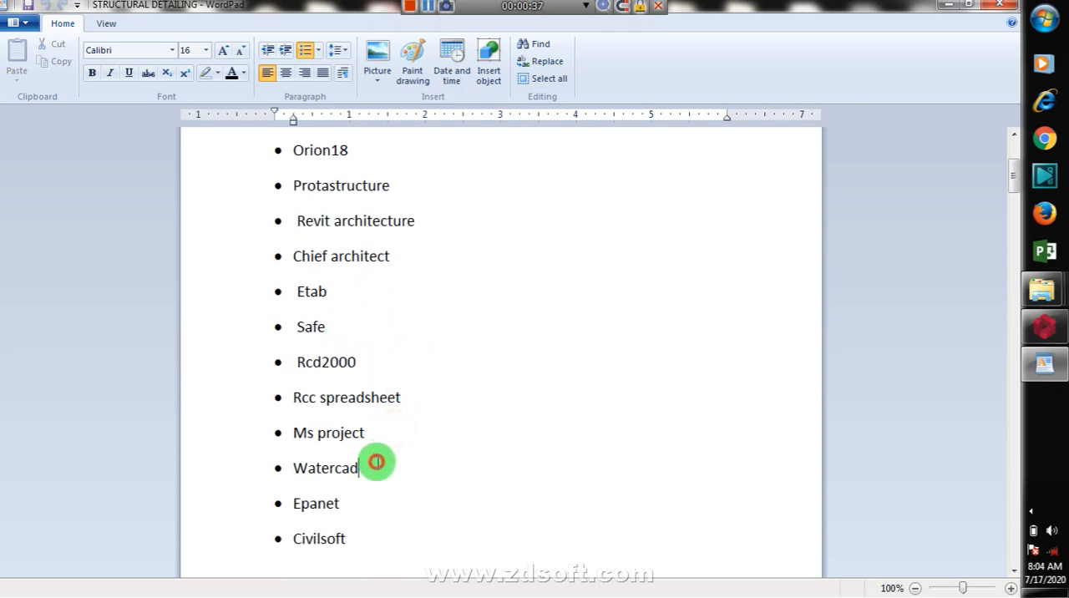
click(365, 495)
click(371, 533)
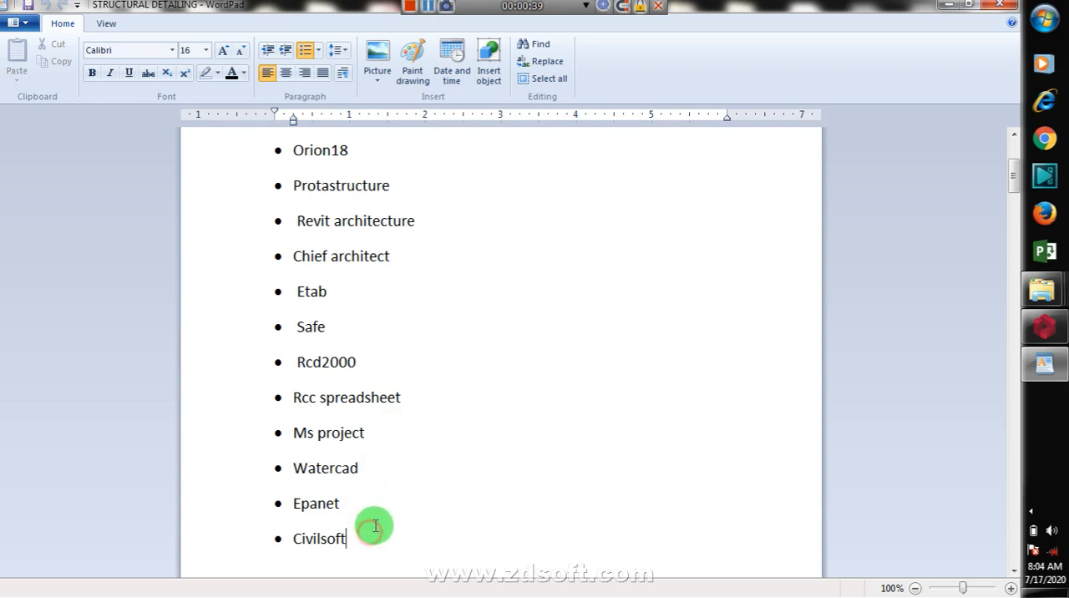
Step: Review the taught-software list in reverse from Epanet upward, ending at the Protastructure entry
click(362, 486)
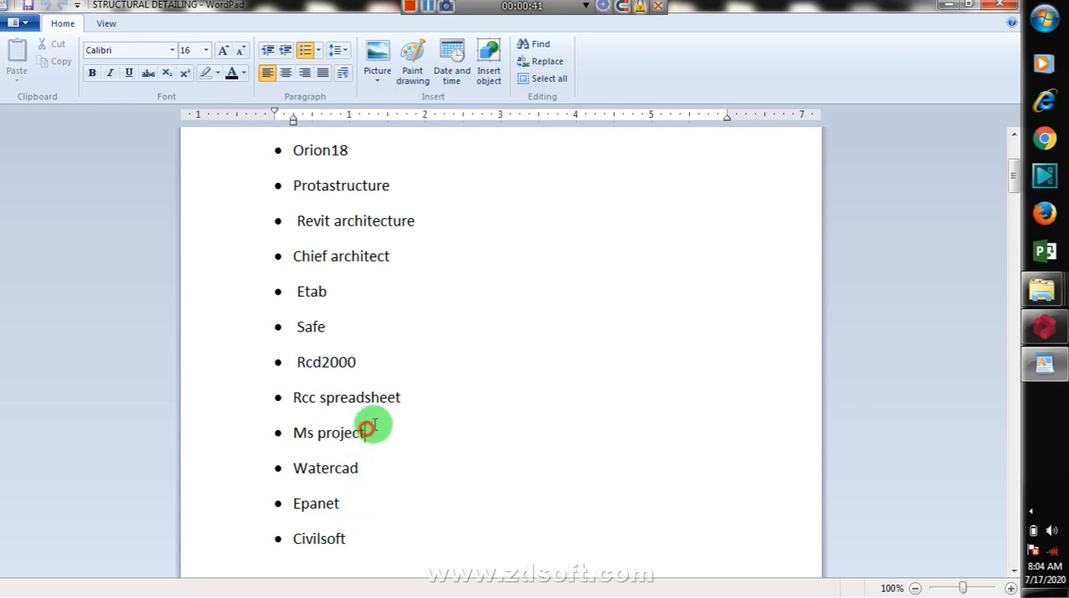
click(401, 399)
click(360, 361)
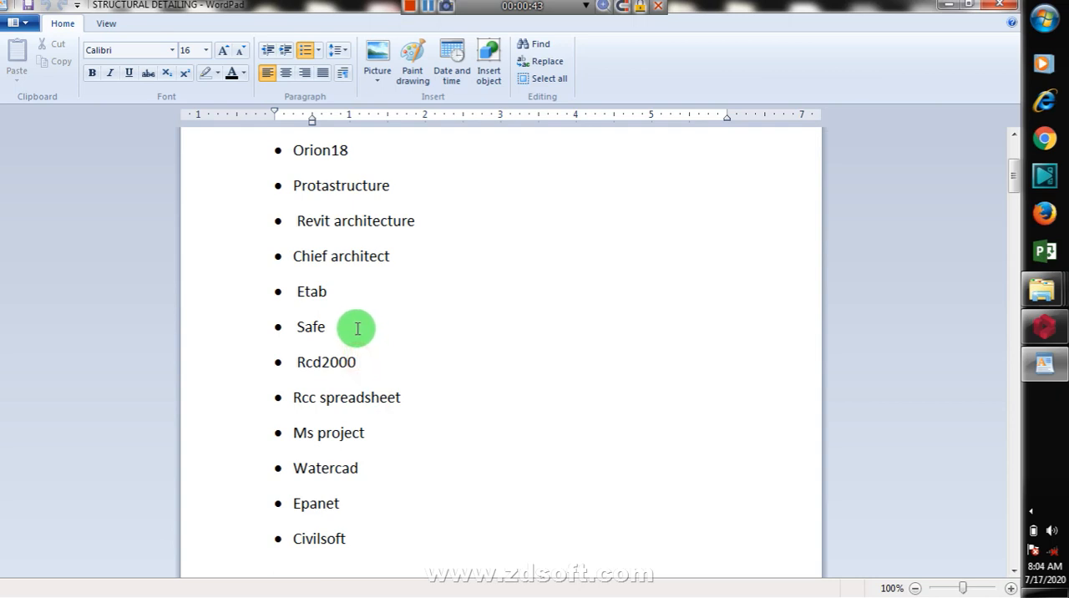
click(340, 323)
click(337, 289)
click(391, 259)
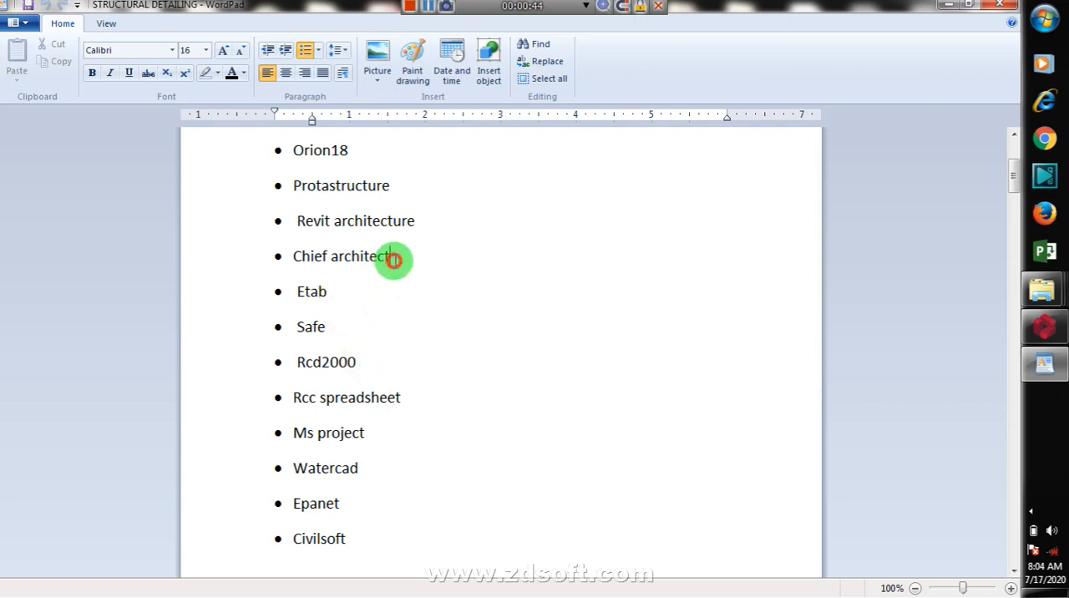
click(415, 220)
scroll(405, 191, up, 3)
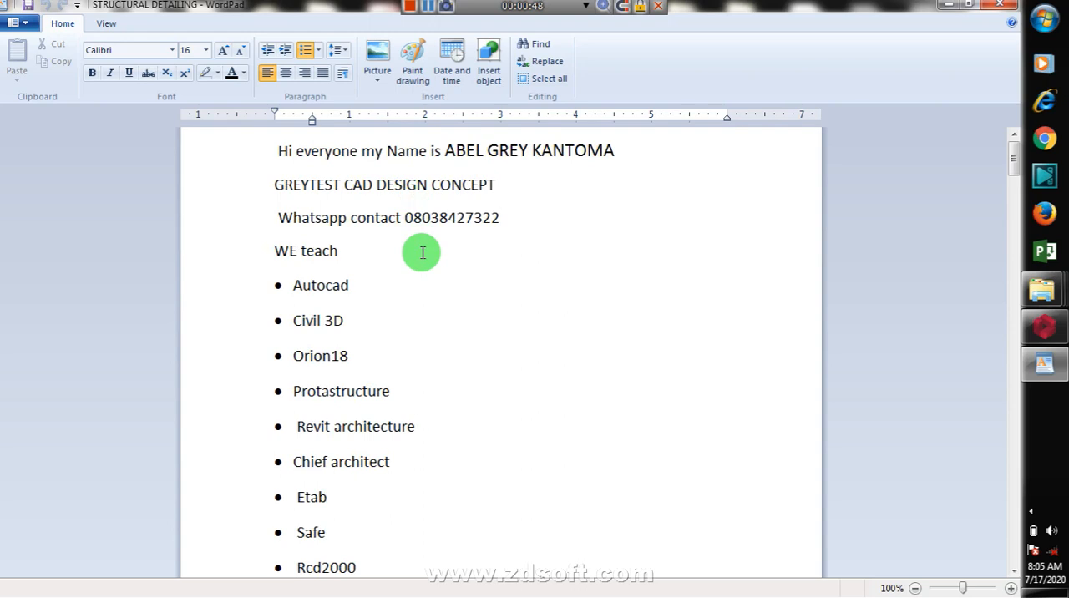
click(405, 392)
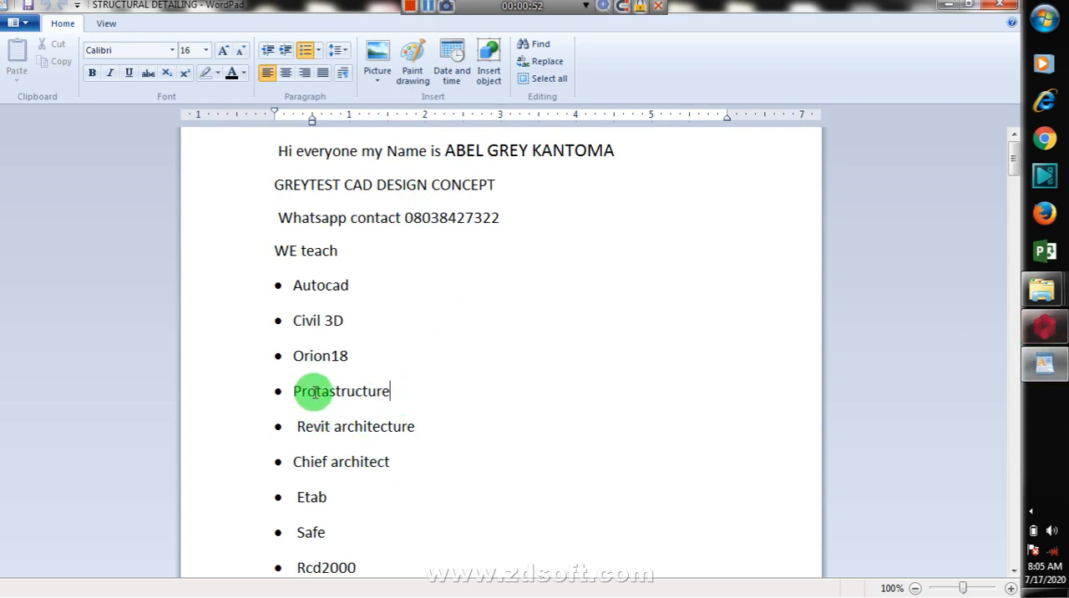
Step: Switch to ProtaStructure and examine the whole building frame of the combine project in the Storey 2 3D view
click(1044, 330)
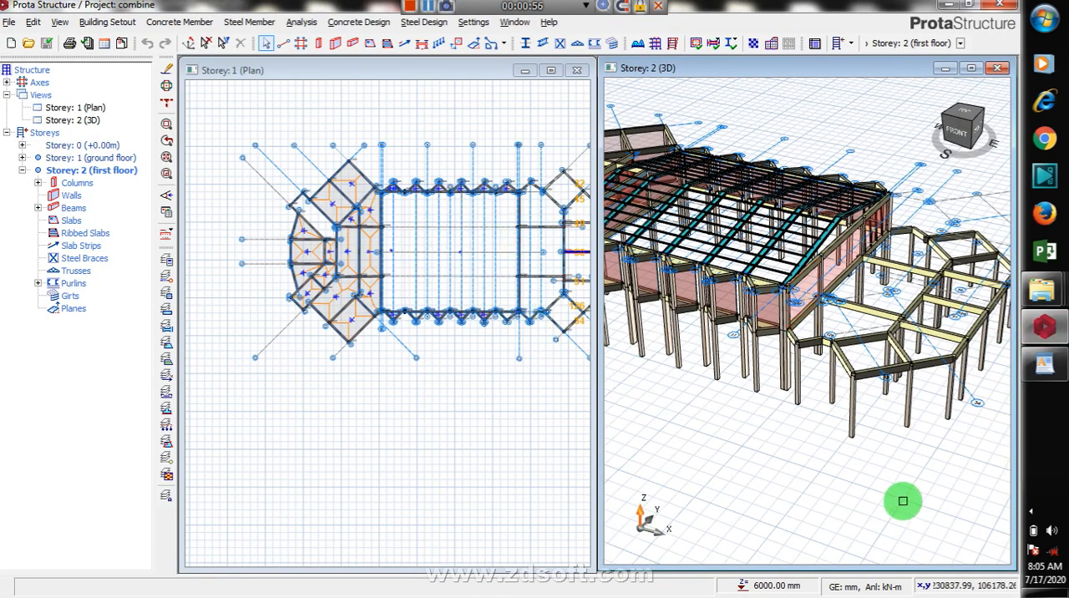
scroll(852, 310, down, 2)
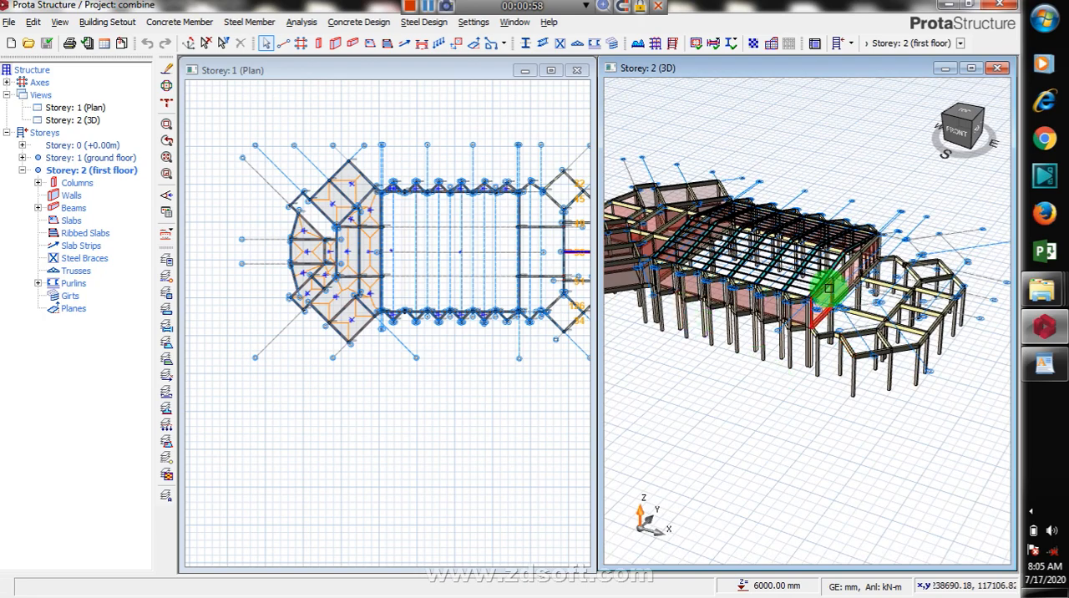
scroll(901, 340, down, 2)
scroll(669, 357, up, 3)
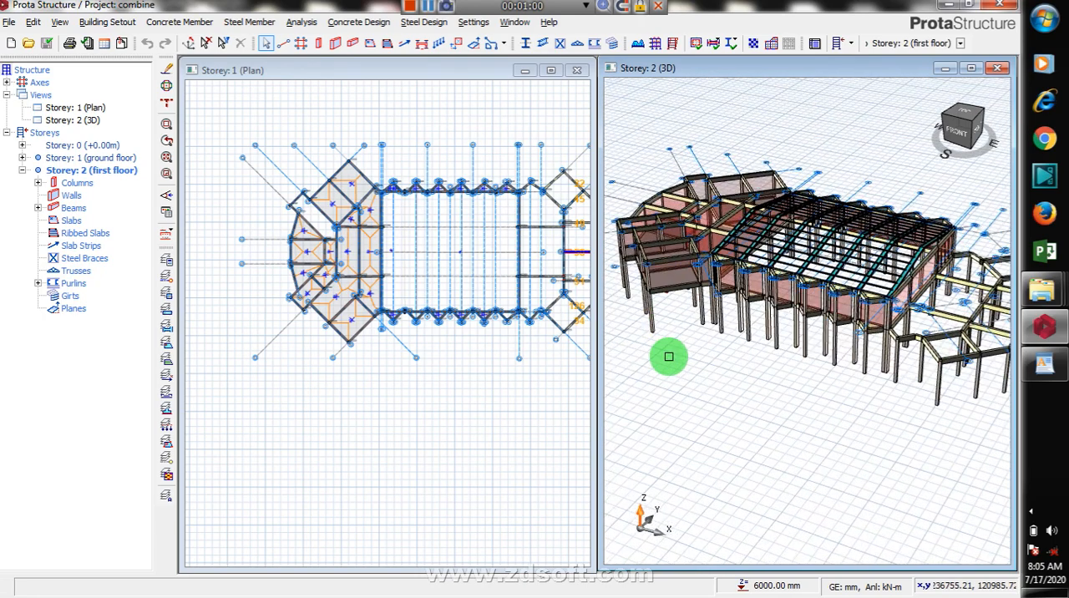
scroll(669, 294, up, 1)
scroll(628, 310, down, 2)
scroll(682, 360, up, 2)
scroll(657, 324, down, 2)
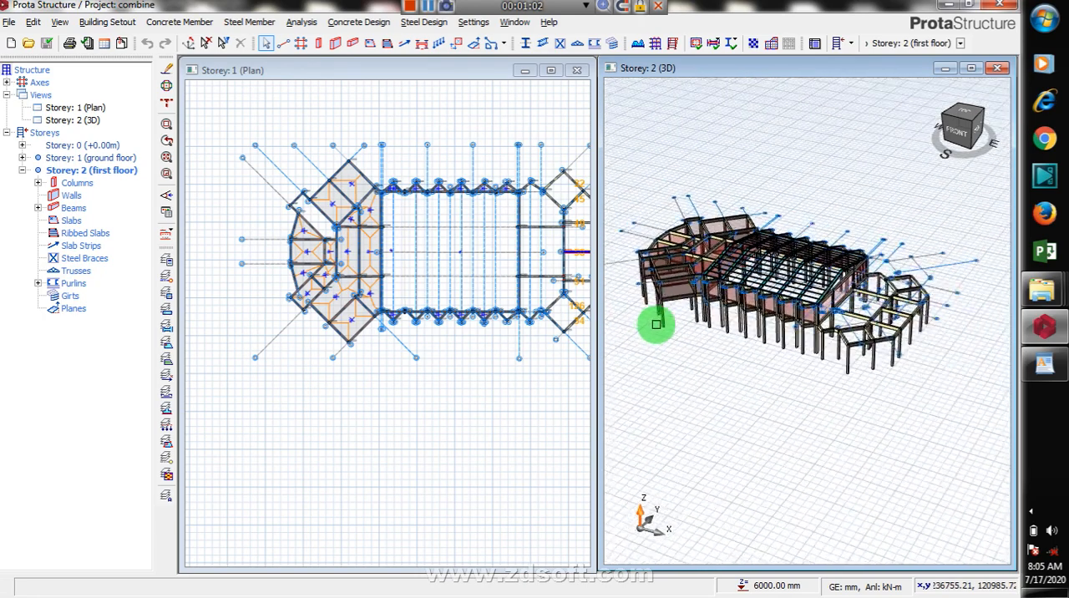
scroll(690, 322, up, 2)
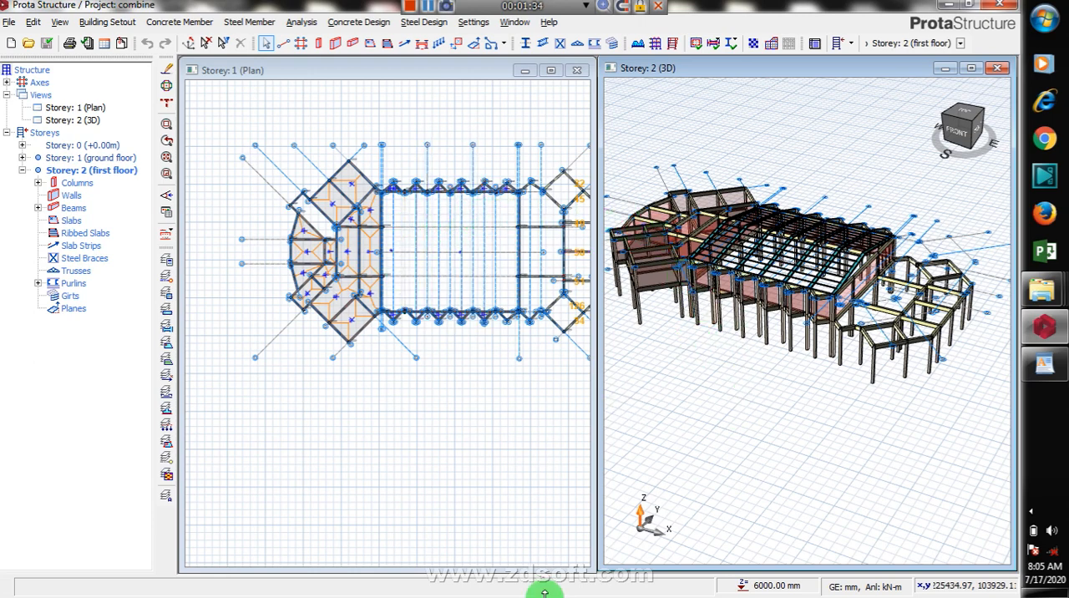
Step: Show Storey 0 (+0.00m) in the plan view and select all members across the whole building
click(421, 132)
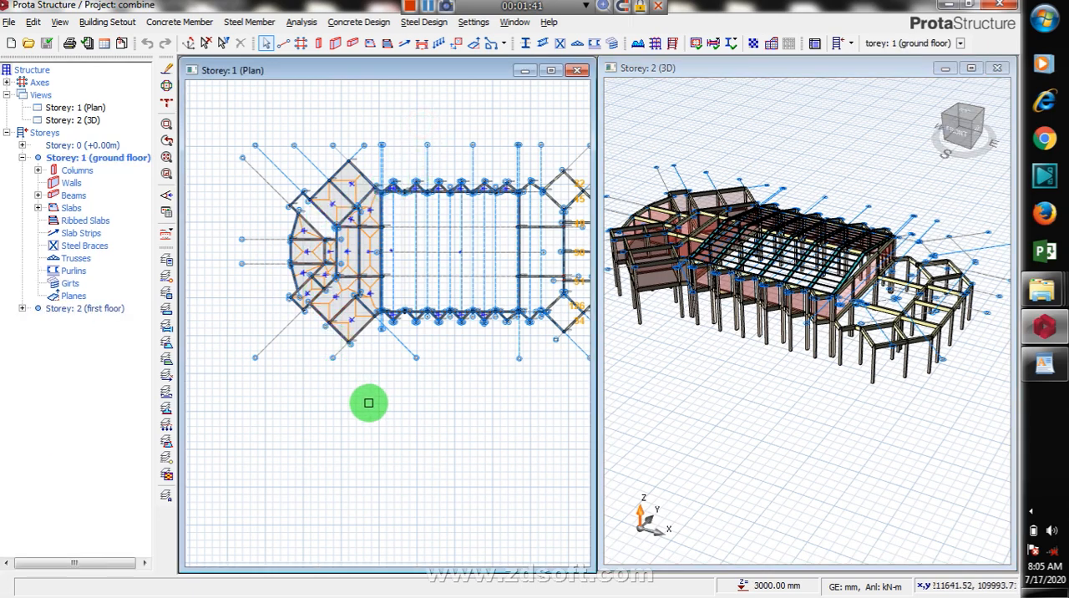
click(84, 148)
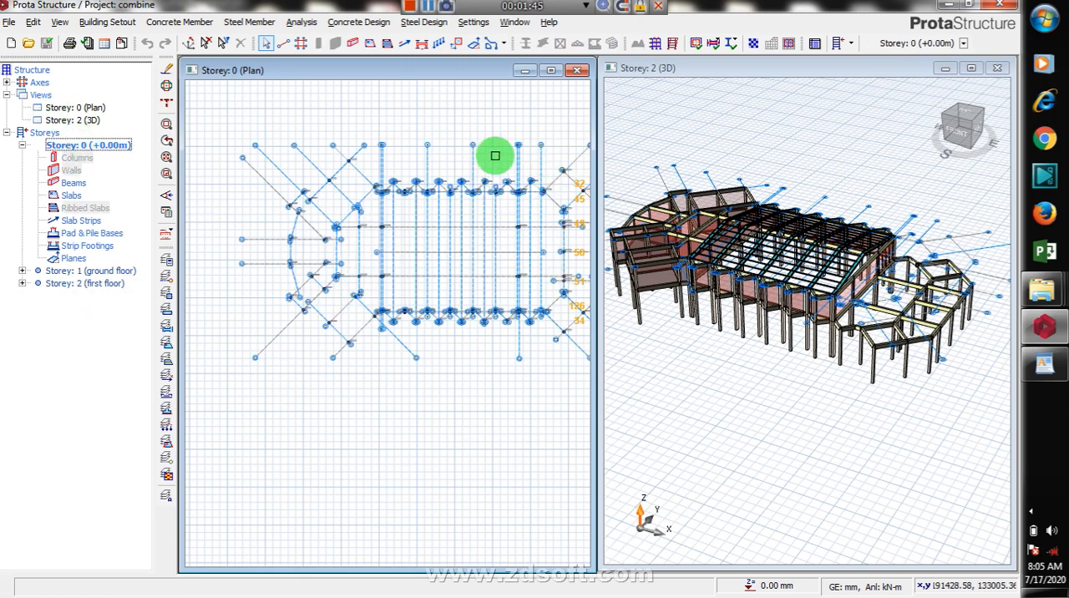
scroll(393, 177, down, 3)
scroll(430, 186, up, 3)
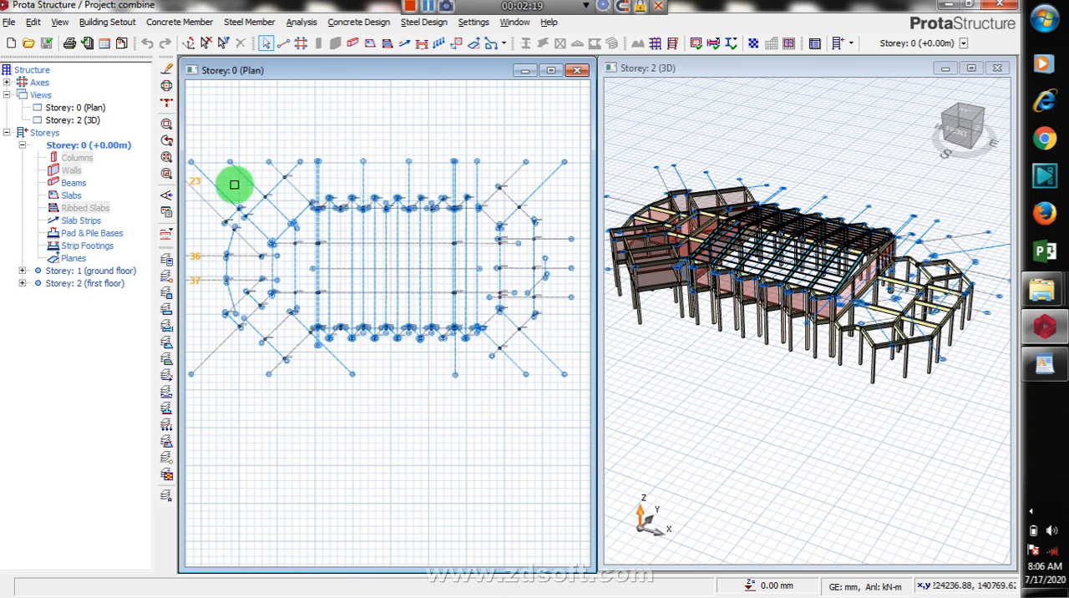
mouse_move(397, 228)
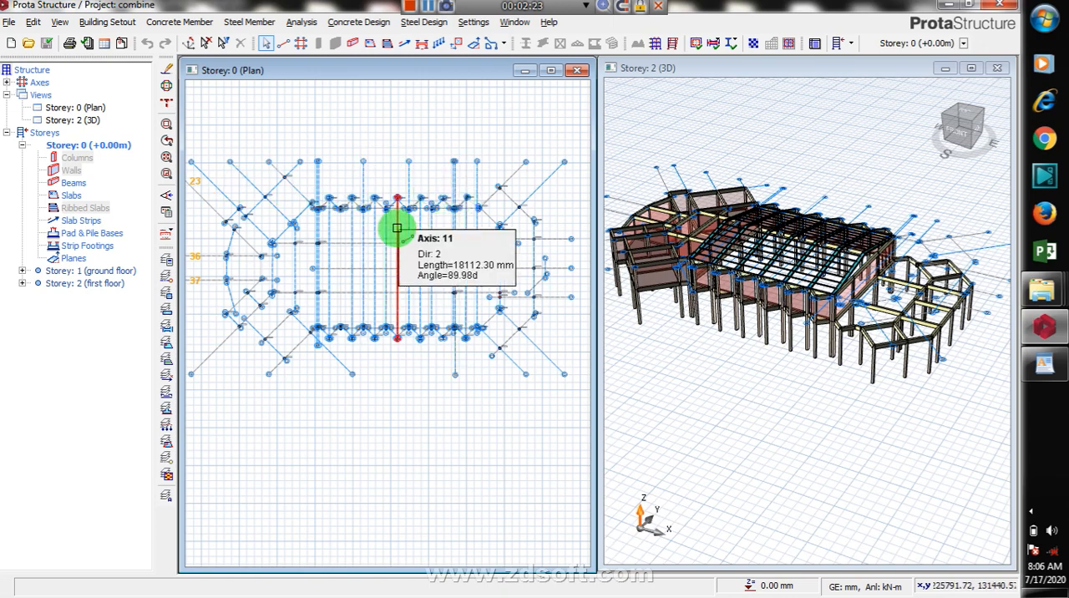
drag(560, 135, 216, 417)
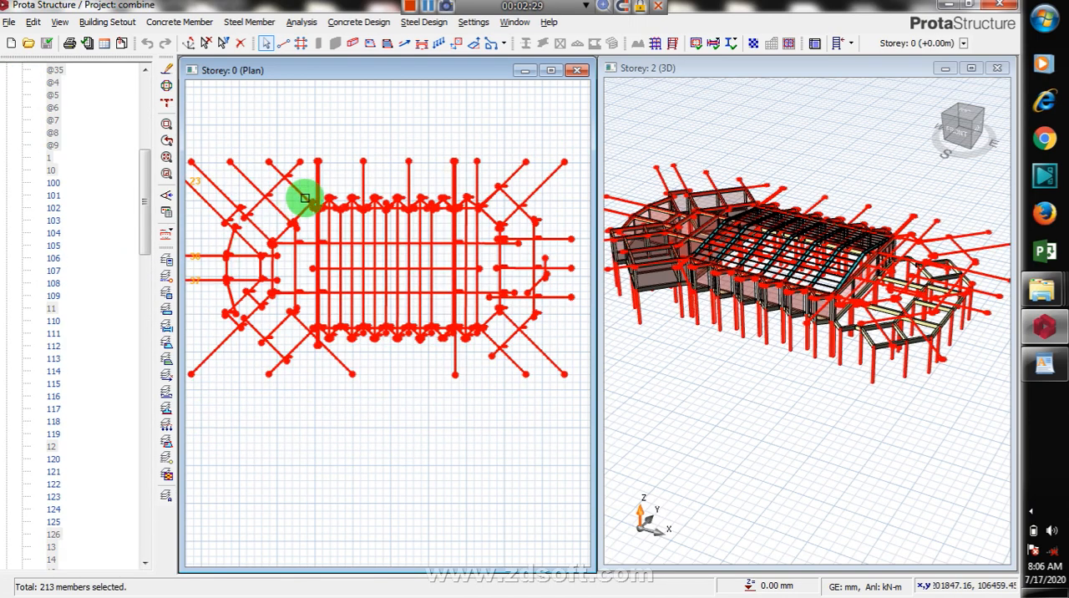
Step: Examine the column labels and axis numbers of the selected members in the Storey 0 plan
scroll(309, 201, up, 6)
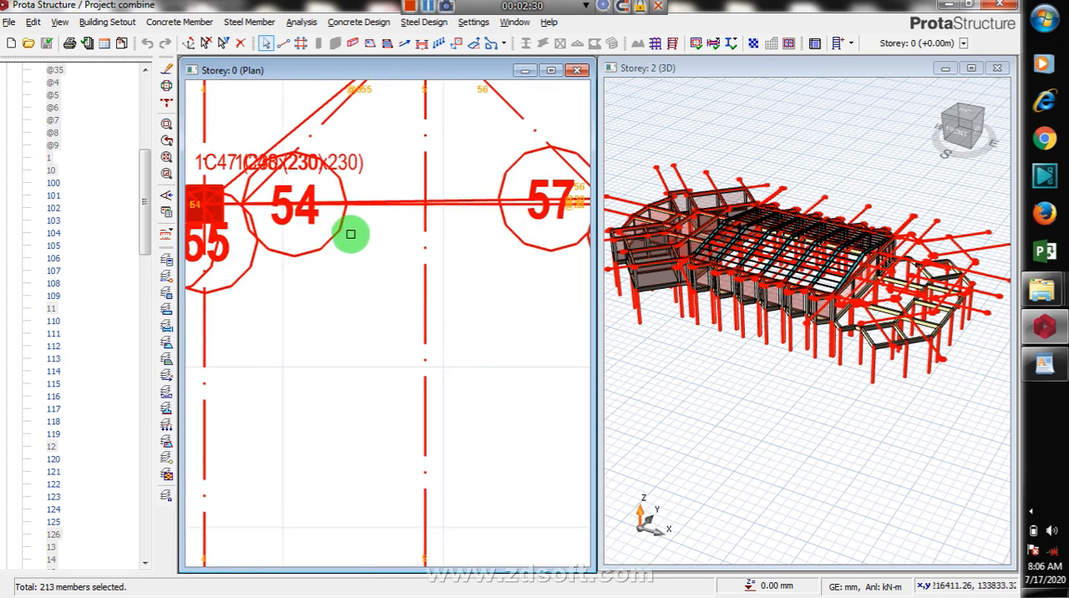
scroll(344, 240, down, 6)
scroll(442, 264, down, 2)
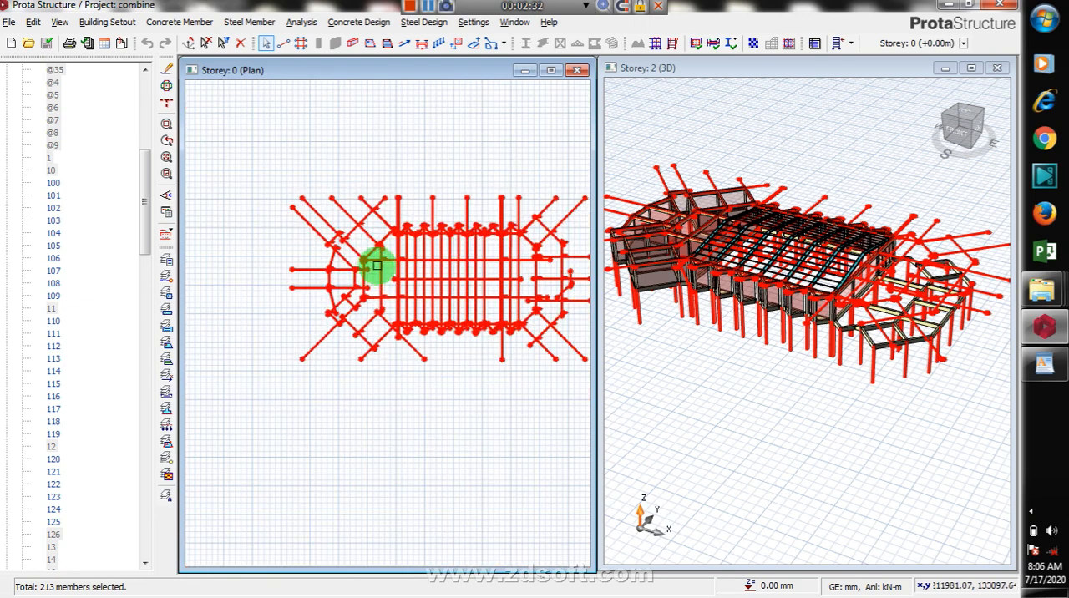
scroll(465, 287, up, 2)
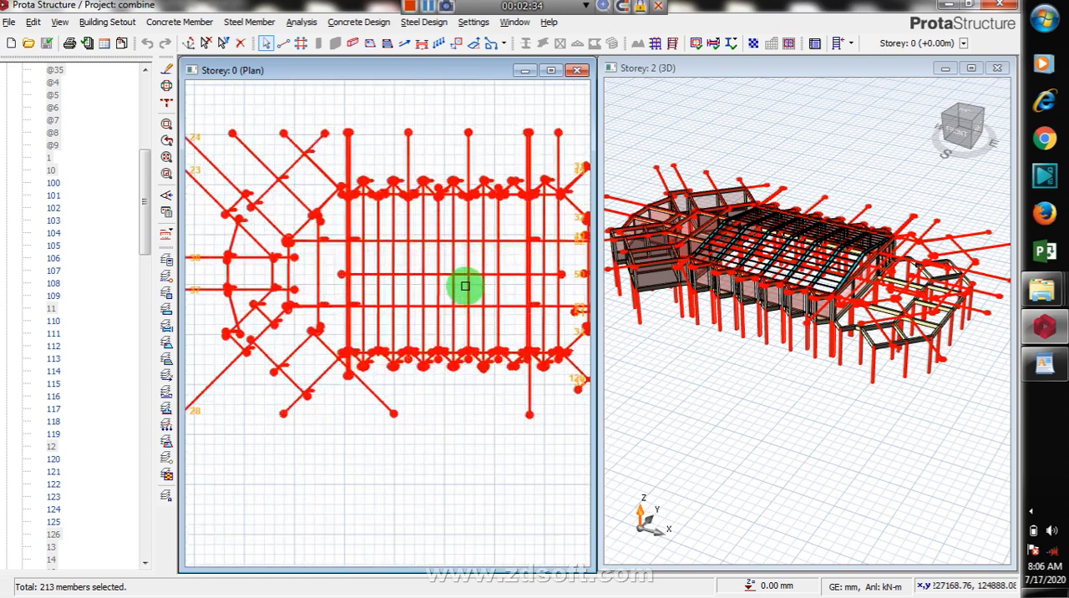
scroll(400, 159, up, 2)
scroll(402, 178, up, 2)
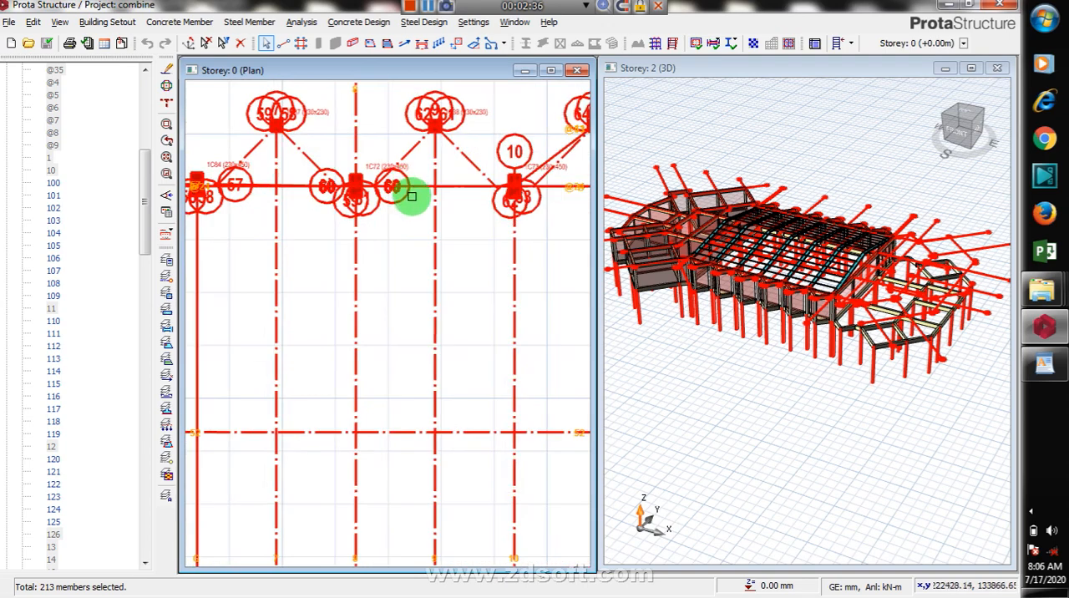
scroll(411, 196, up, 1)
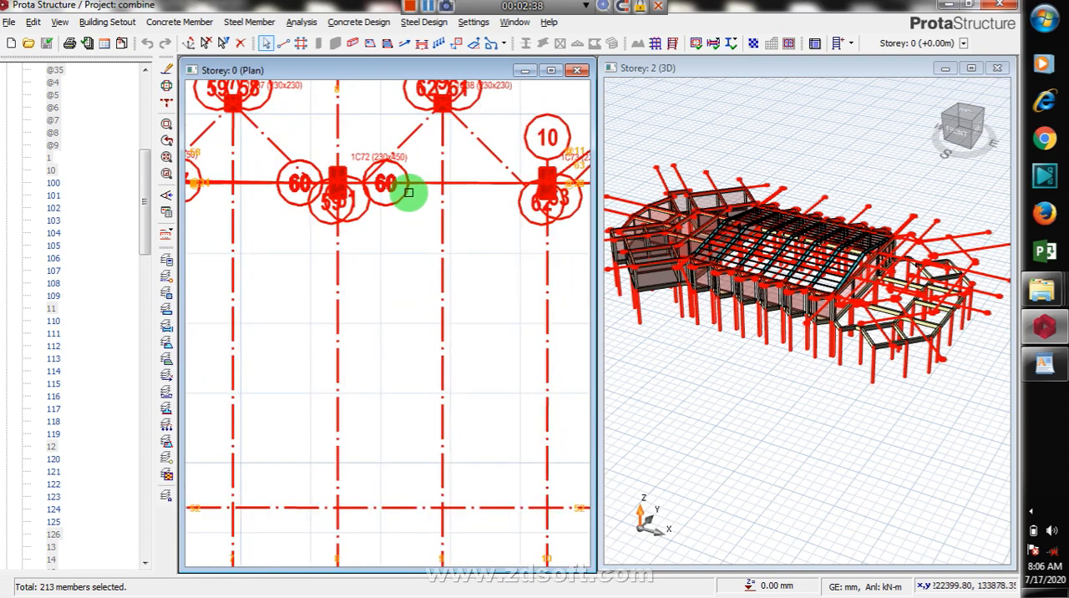
scroll(389, 184, down, 2)
scroll(331, 207, down, 3)
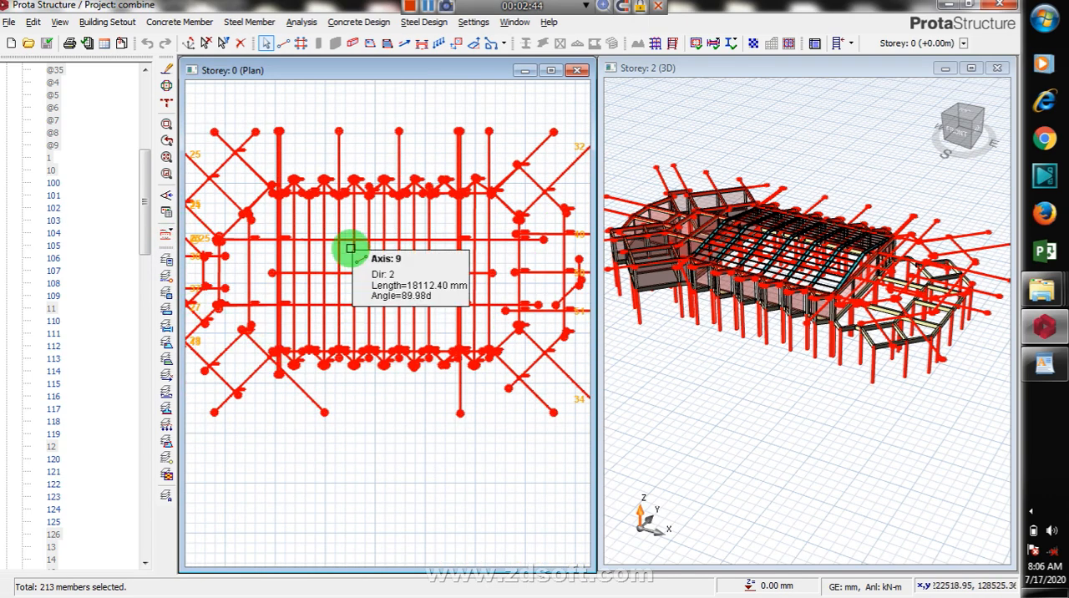
Step: Try to insert pad bases for all the selected Storey 0 members at once without the typical footing option
right_click(370, 143)
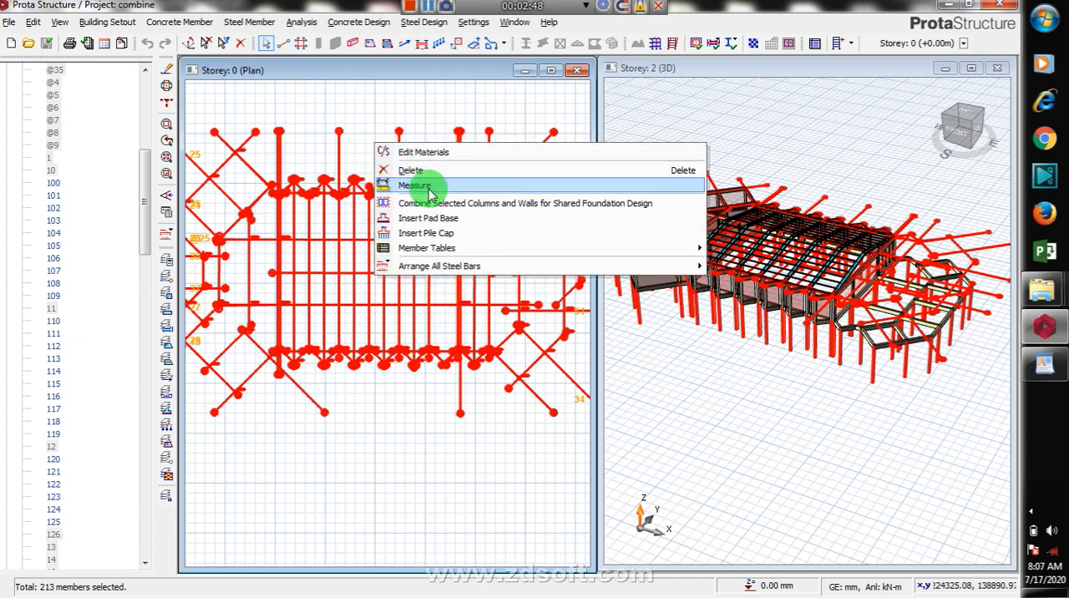
click(468, 224)
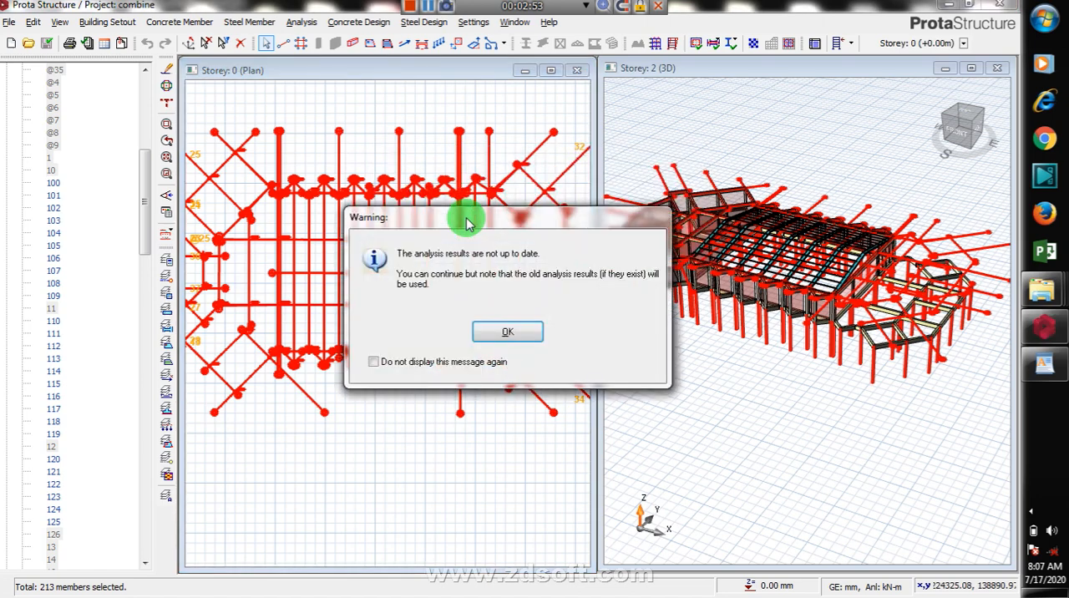
click(488, 334)
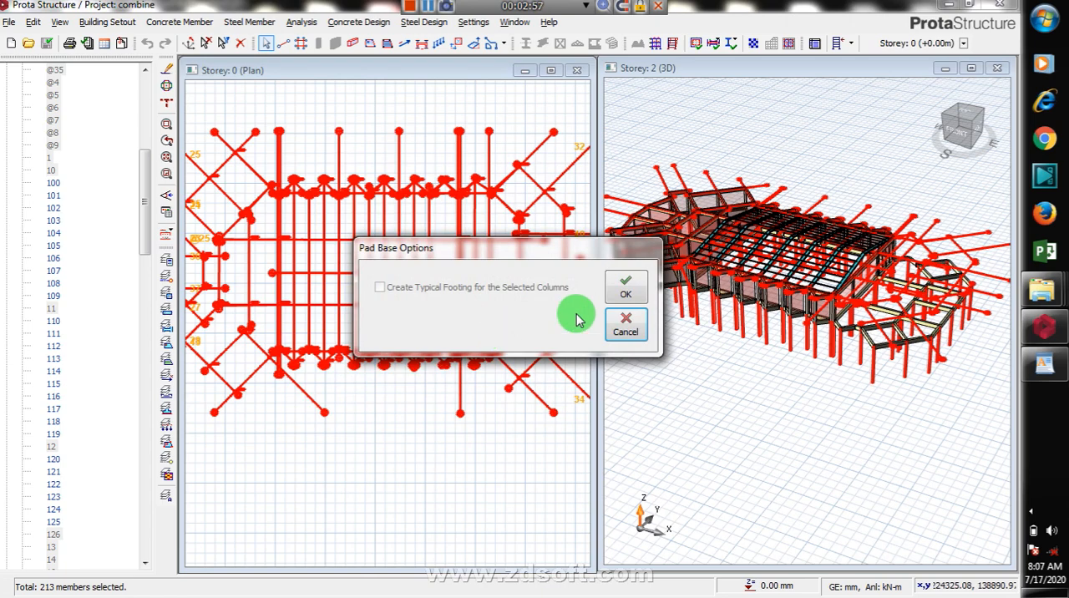
click(629, 294)
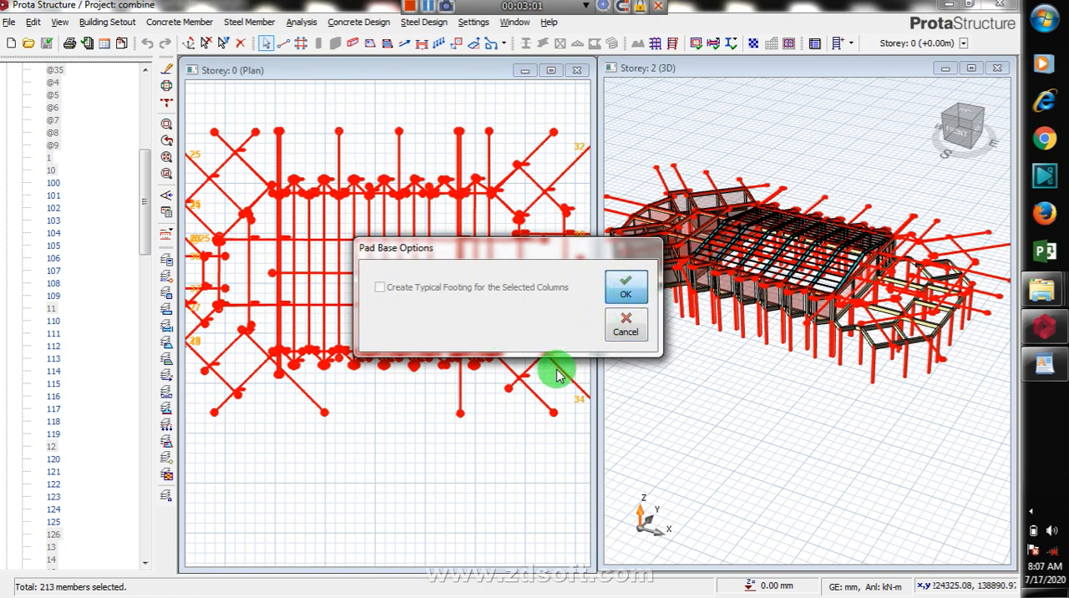
click(631, 290)
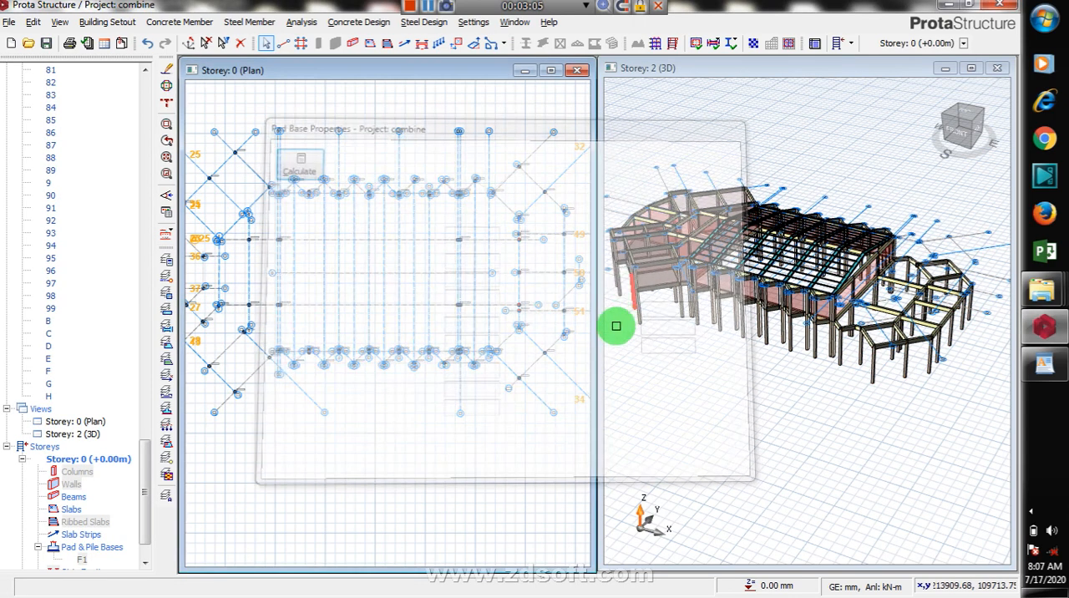
double_click(502, 373)
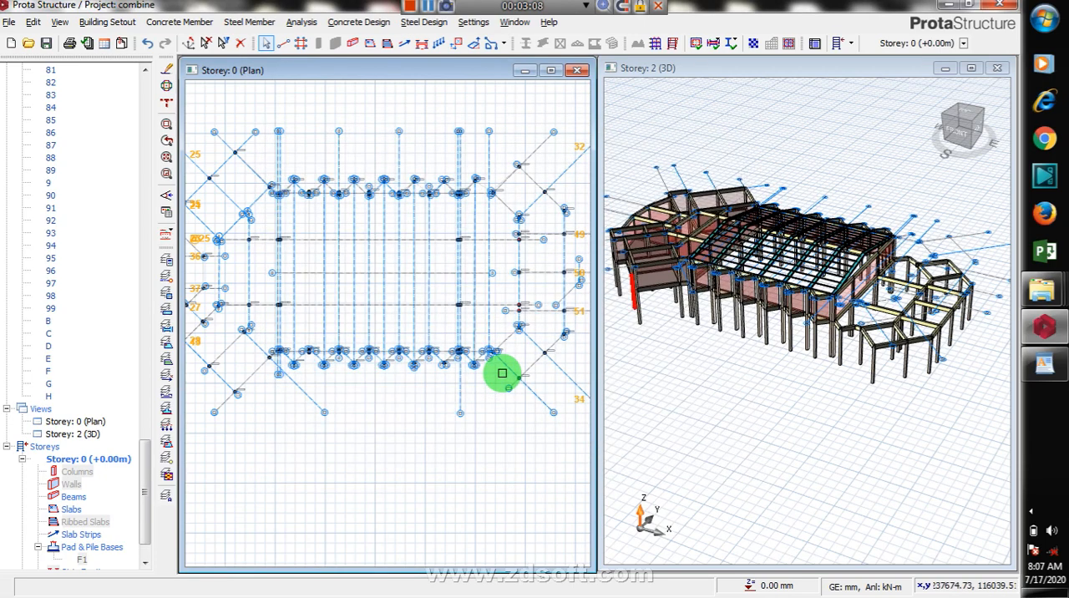
click(1034, 515)
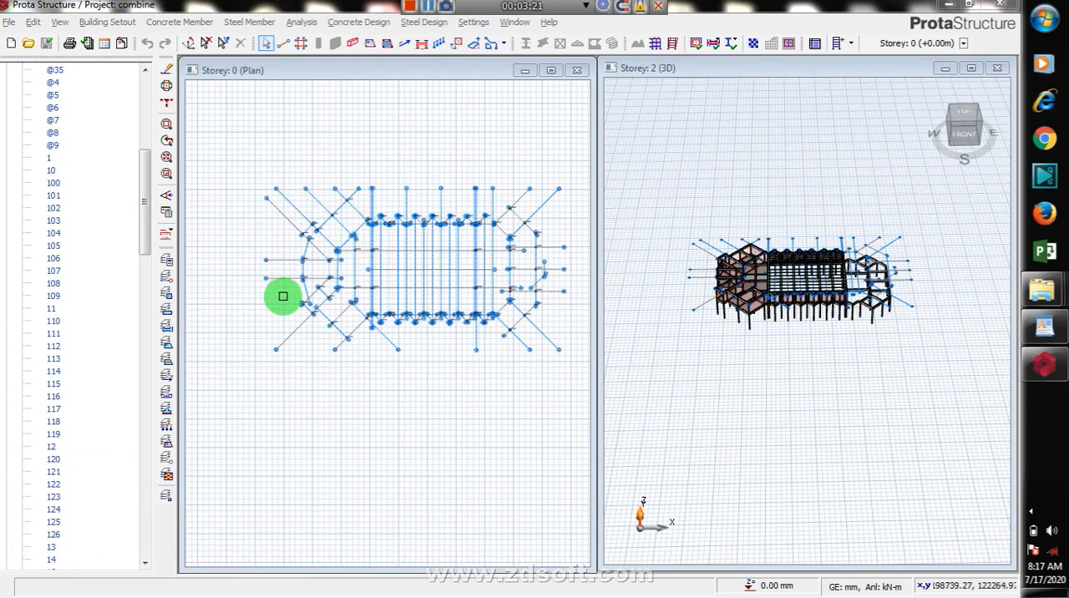
Step: Select the members at the building's west end in the Storey 0 plan and start a typical pad base for the selected columns
scroll(284, 250, up, 3)
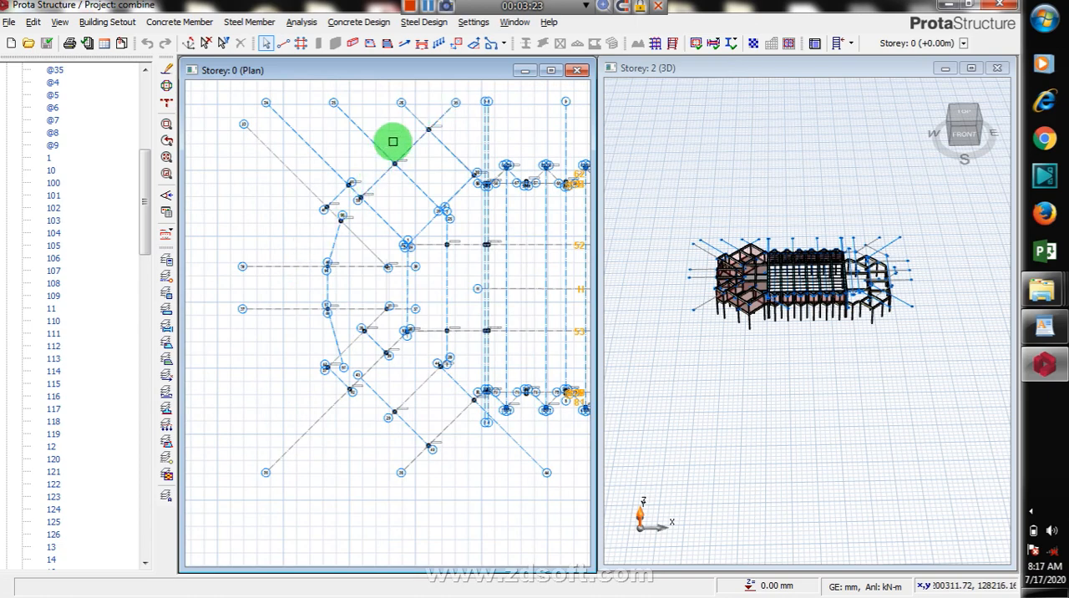
drag(437, 109, 292, 477)
right_click(267, 228)
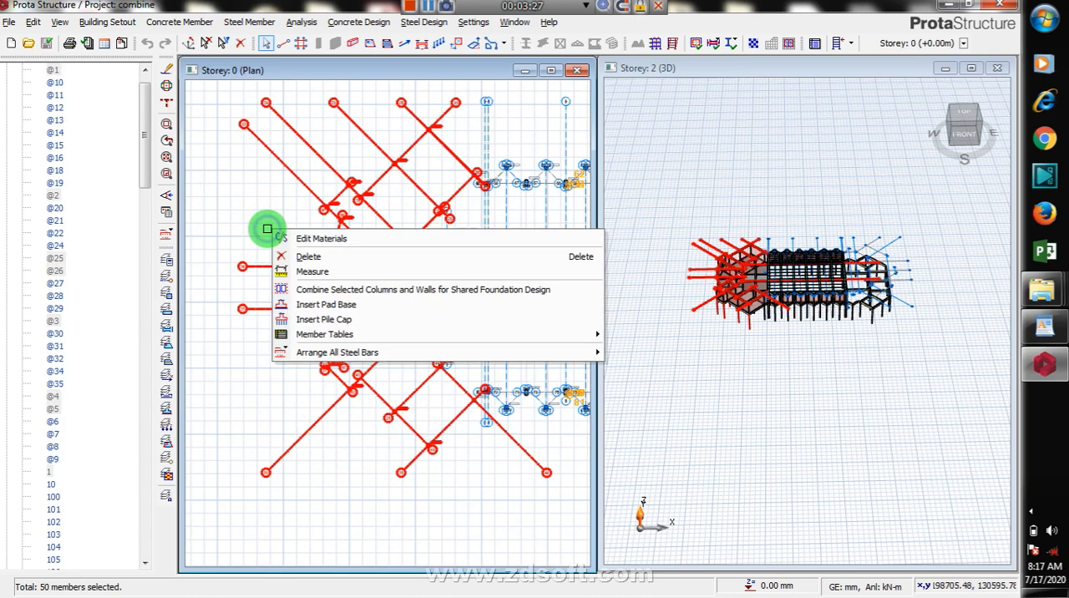
click(341, 310)
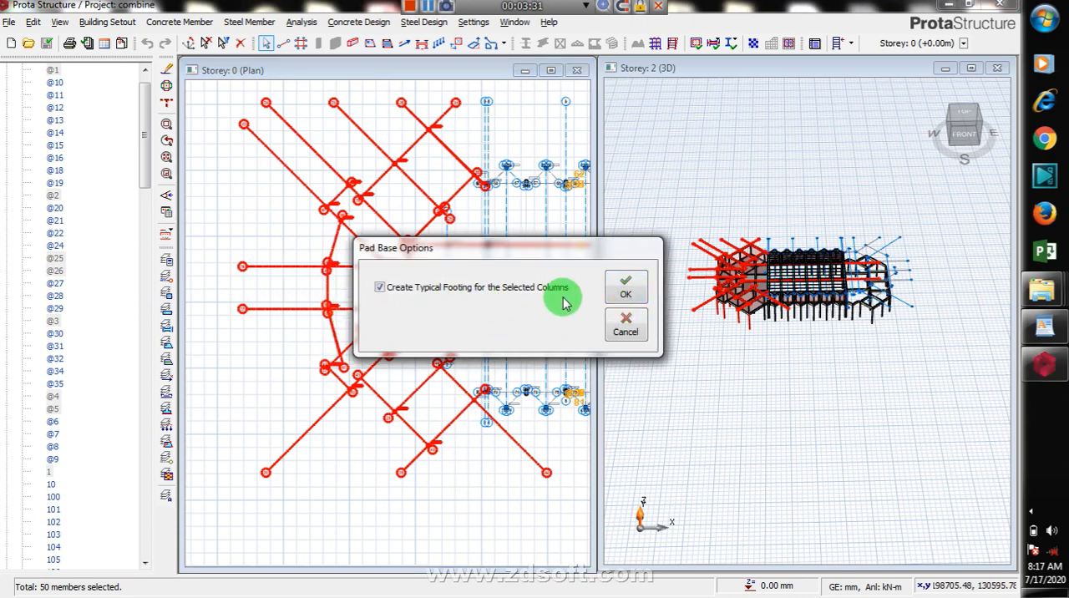
click(625, 287)
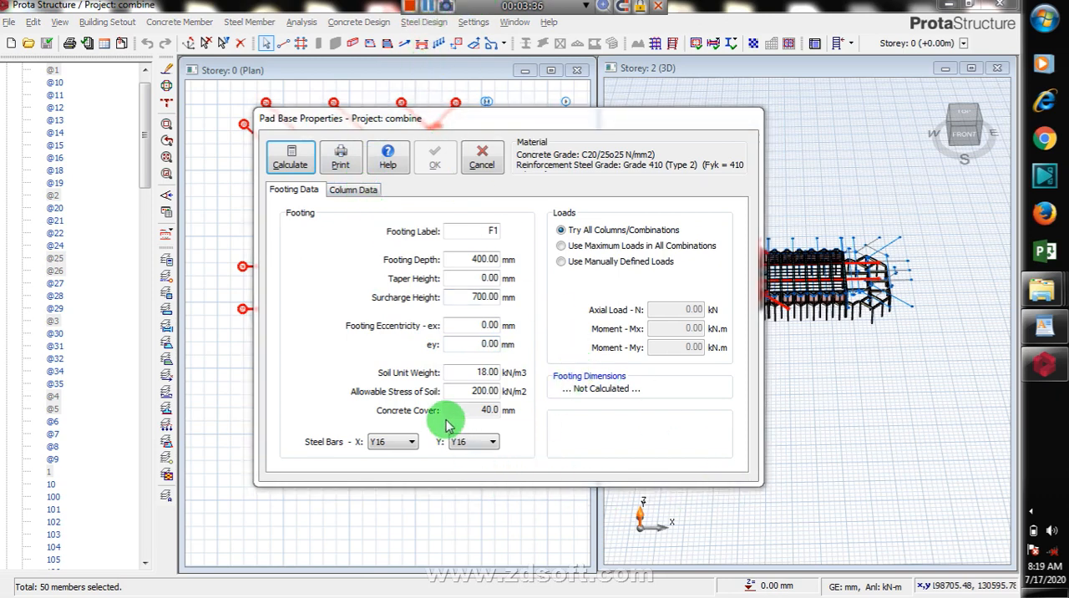
Step: Review the footing depth, allowable soil stress and concrete cover, and set the footing depth to 350 mm
double_click(476, 260)
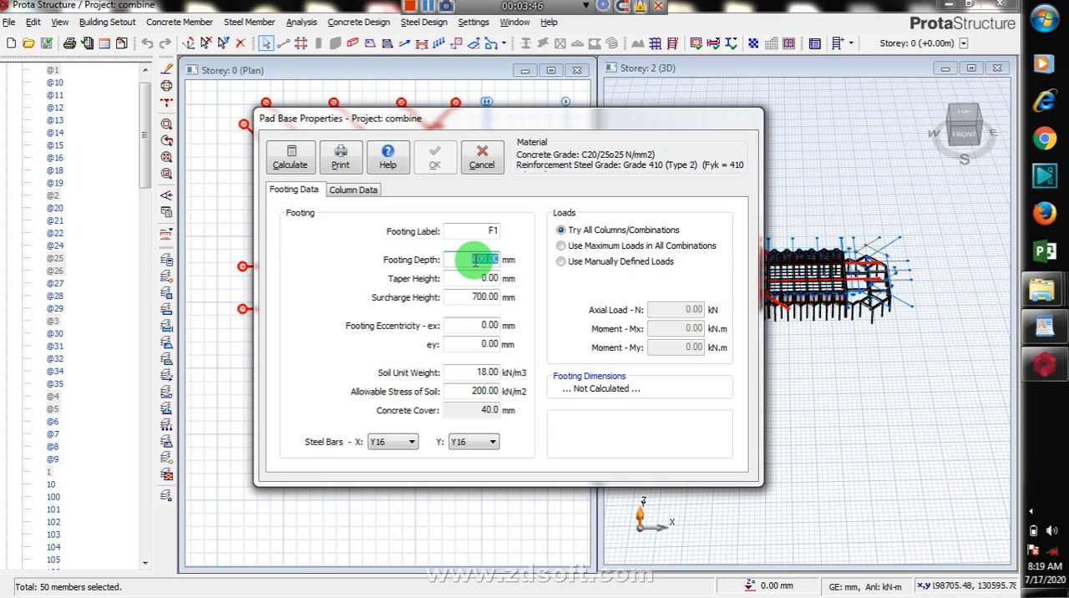
double_click(470, 391)
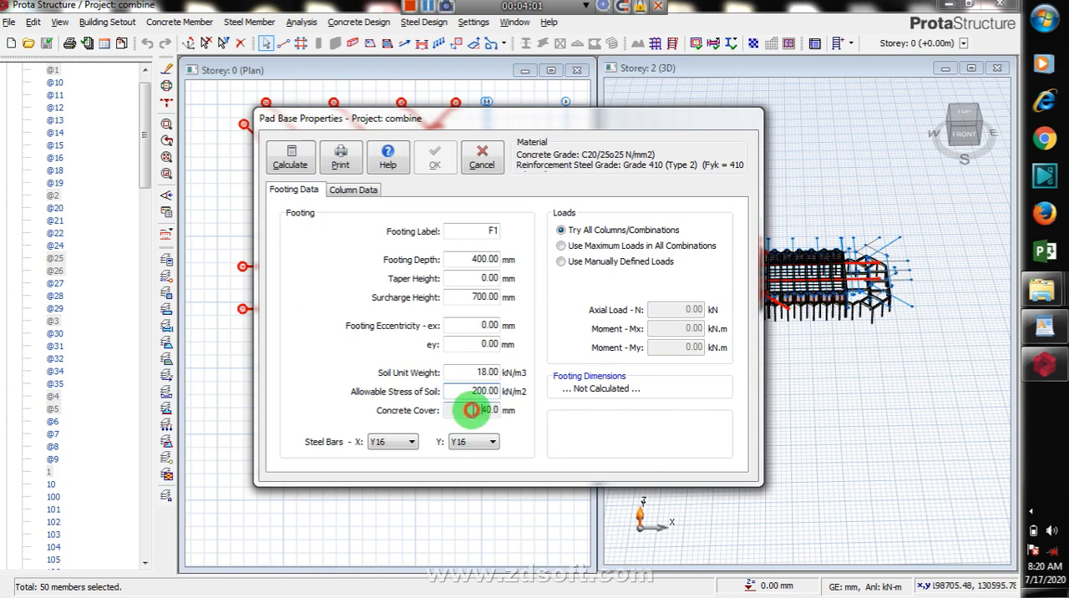
click(472, 409)
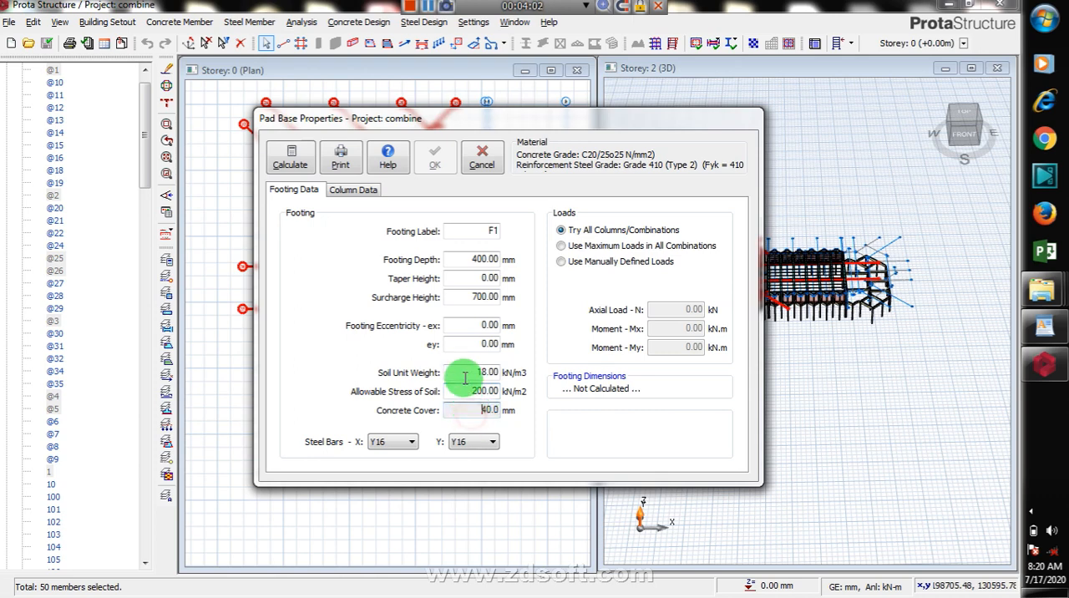
double_click(474, 261)
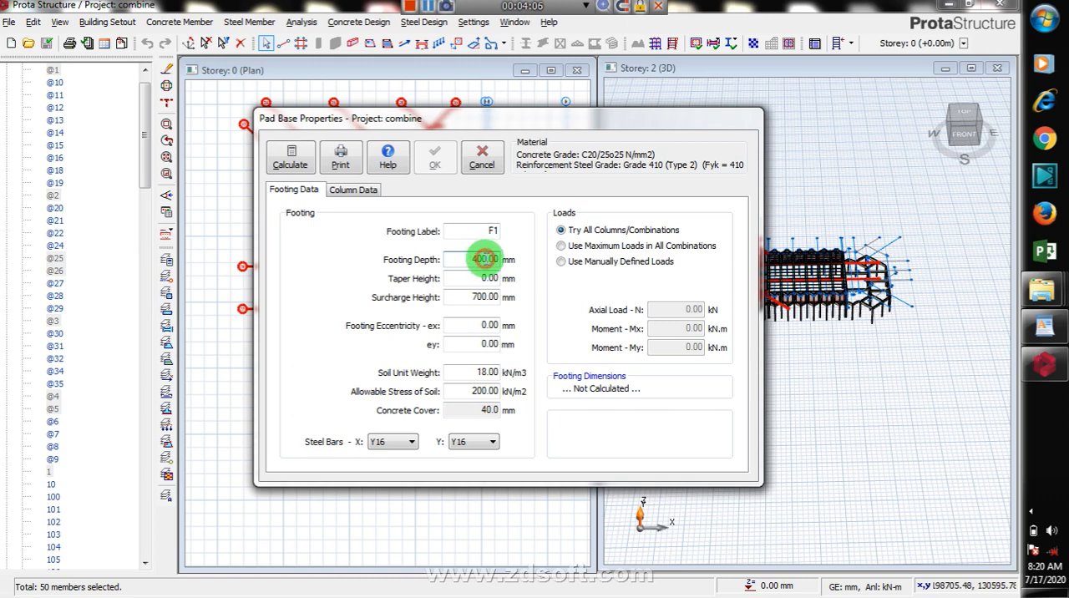
click(484, 259)
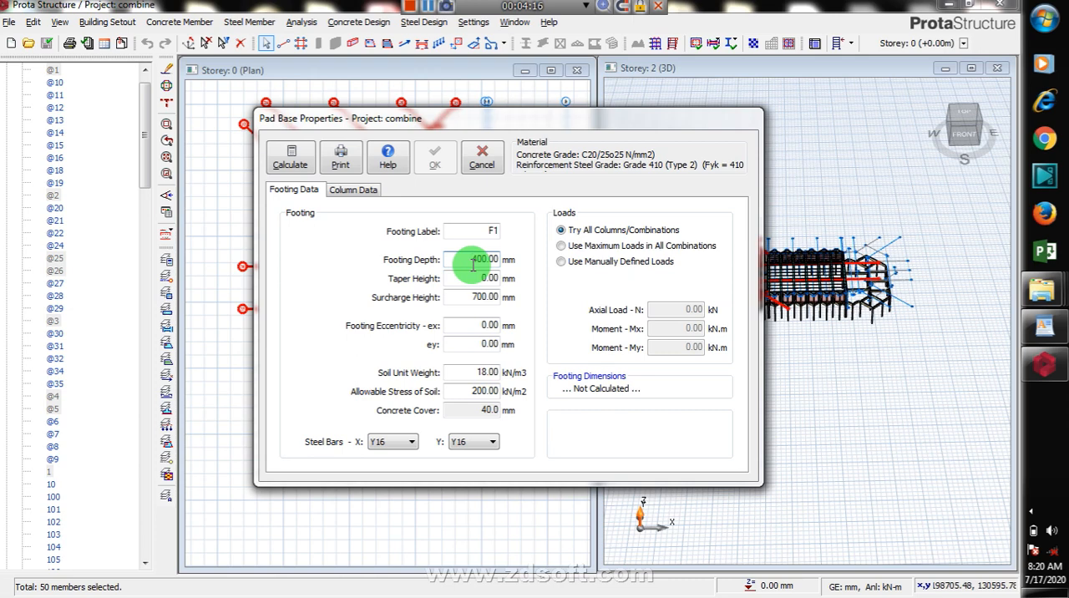
double_click(489, 259)
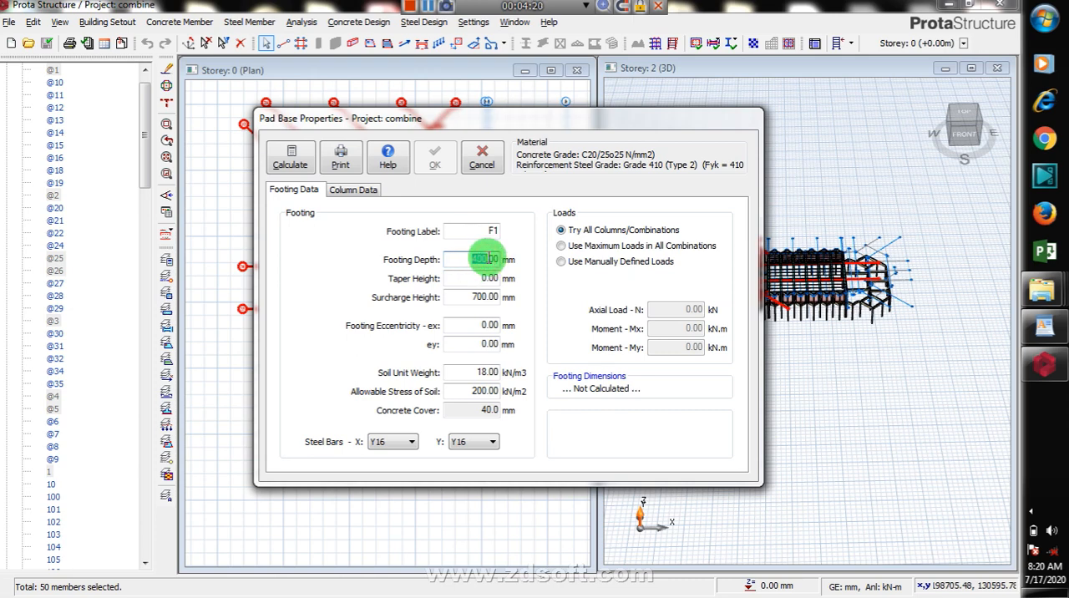
text(350)
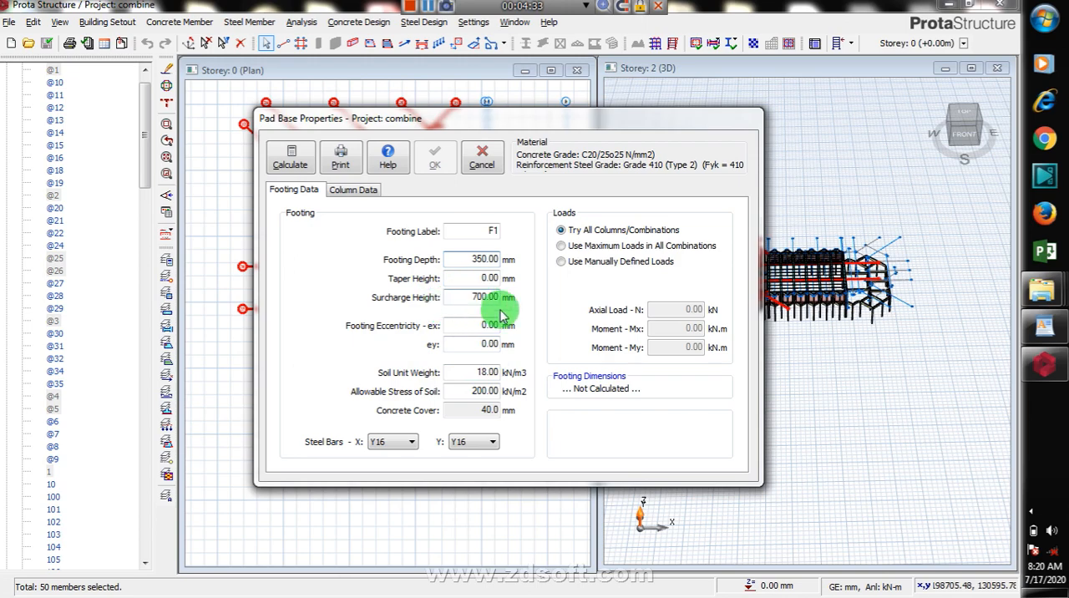
Step: Calculate the pad base design with the Square Footing option and check the available X-X direction bar sizes
click(291, 162)
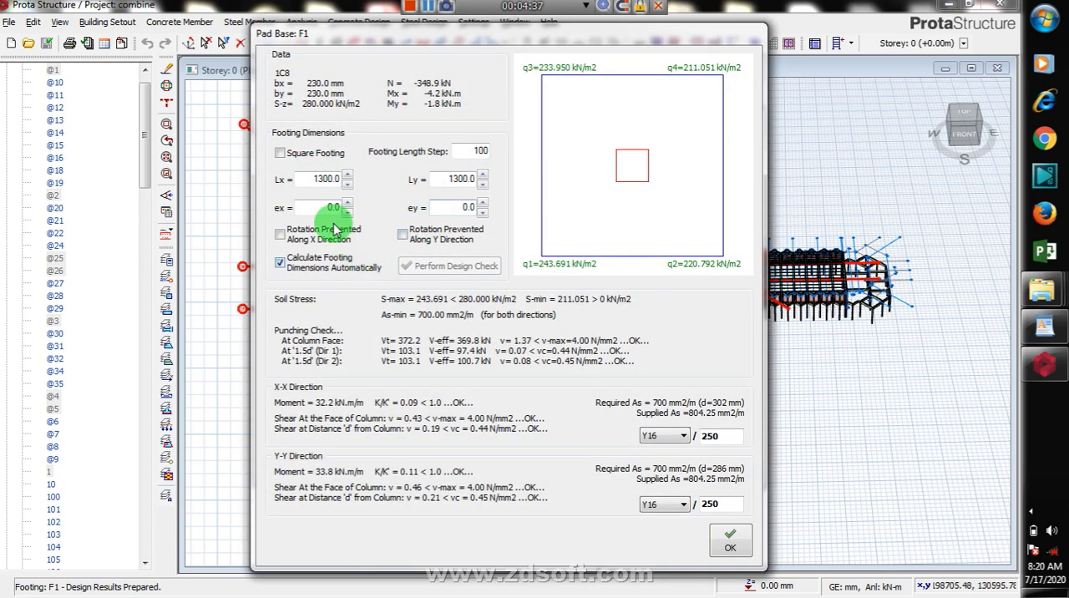
click(279, 154)
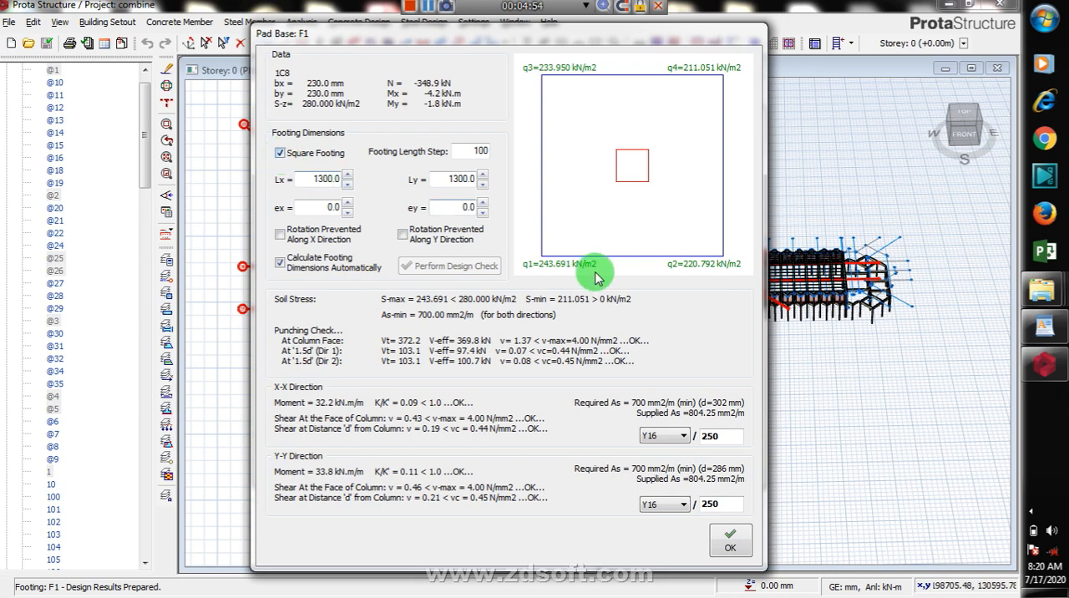
click(683, 436)
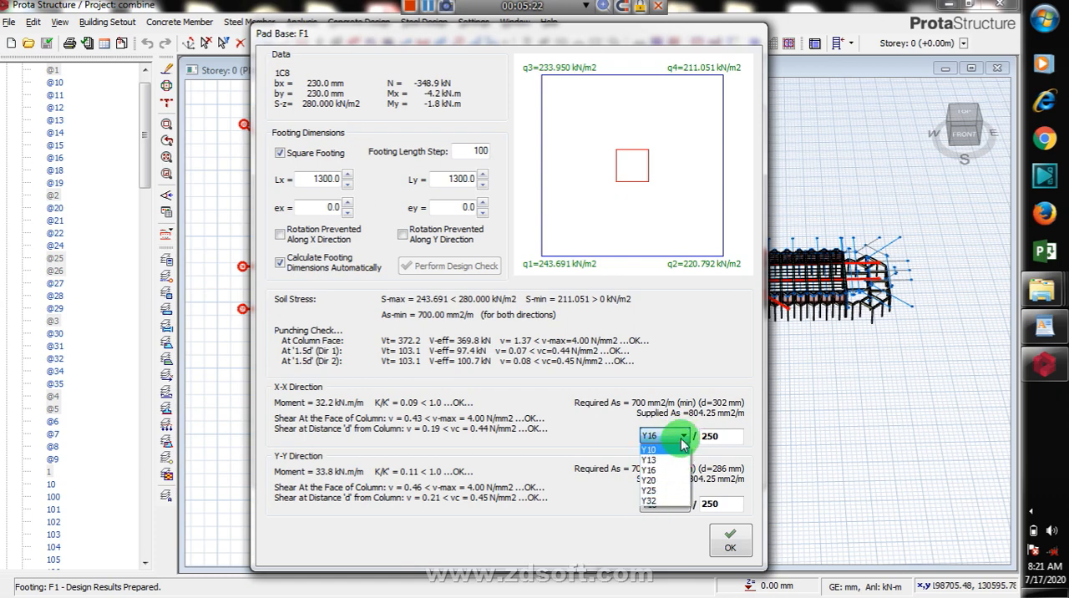
click(683, 441)
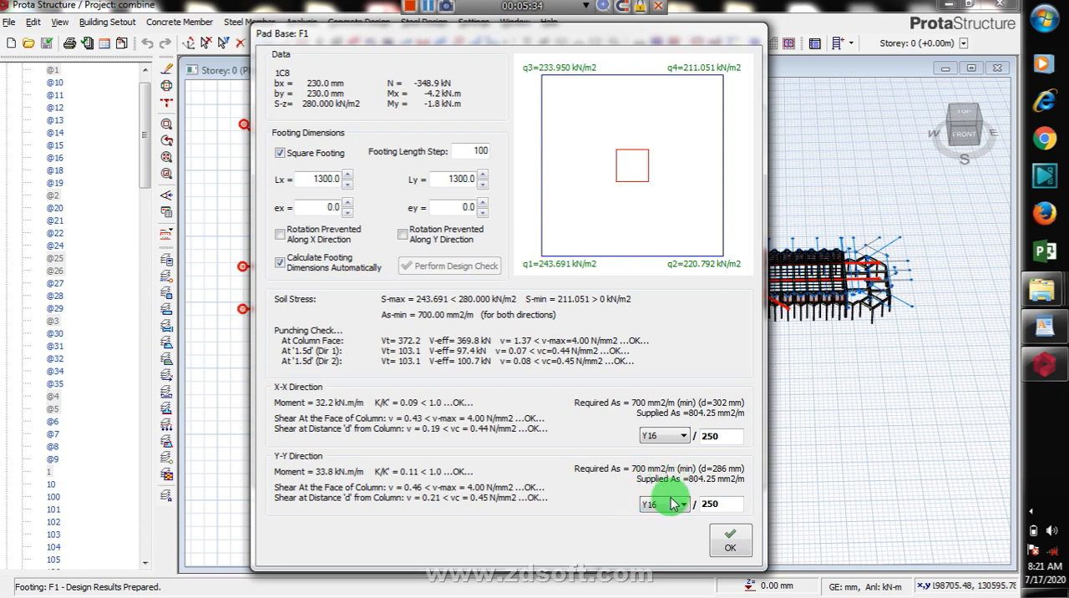
click(732, 543)
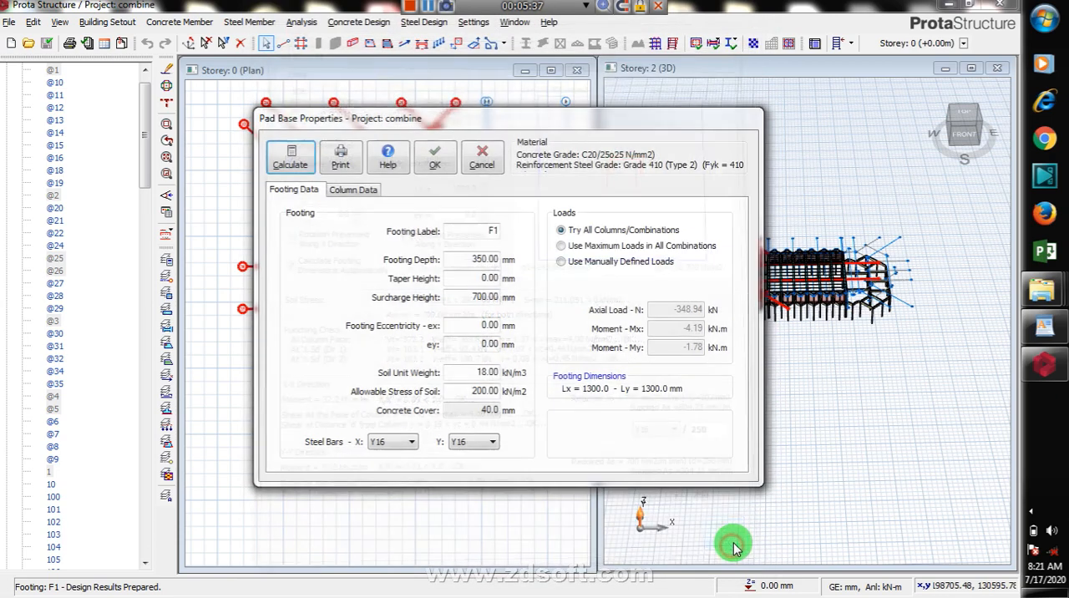
Step: Examine the load combinations for the selected columns in the column data of the pad base
click(358, 191)
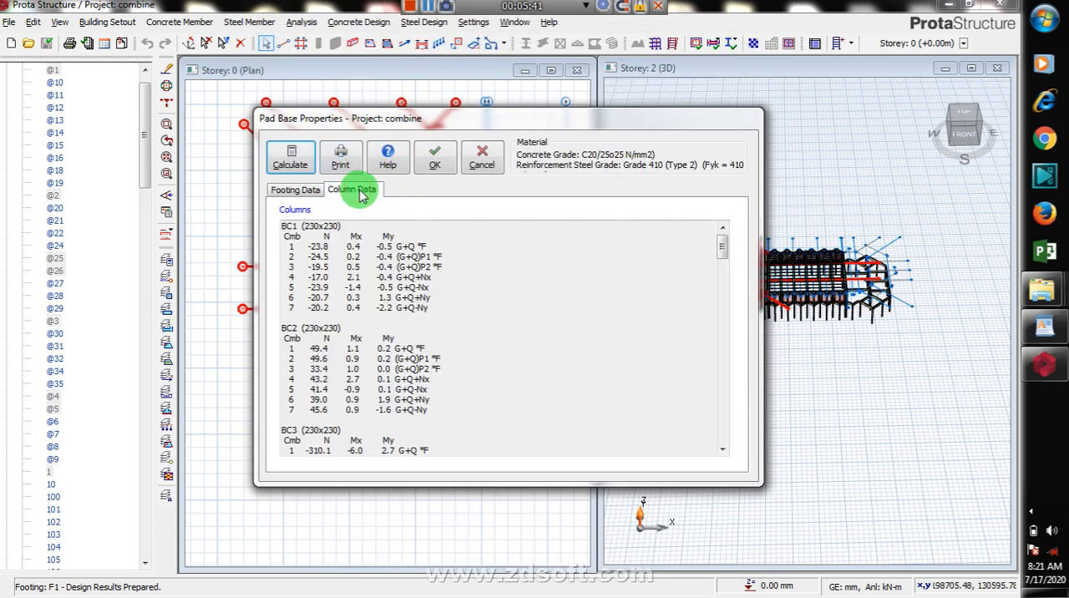
click(722, 451)
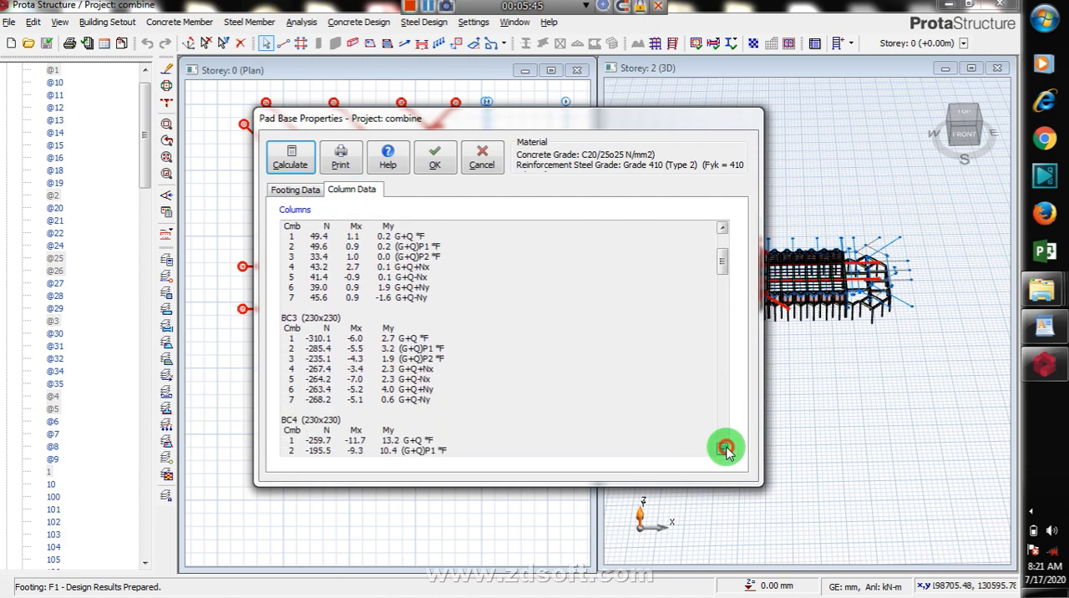
click(725, 451)
click(294, 190)
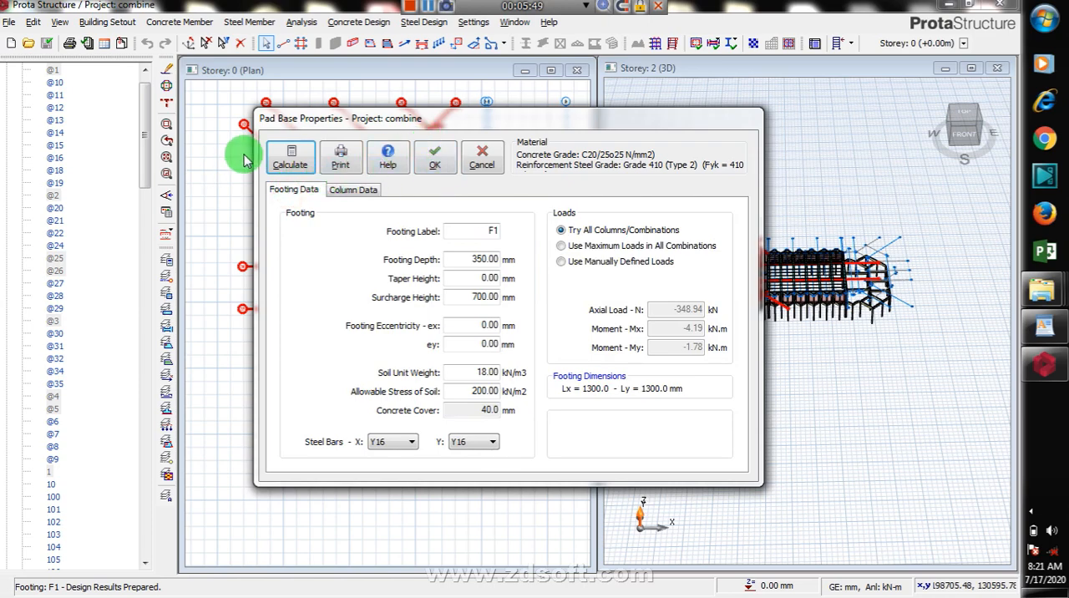
Step: Recalculate the typical pad base design, accept its dimensions, and place the footings under the west-end columns
click(290, 165)
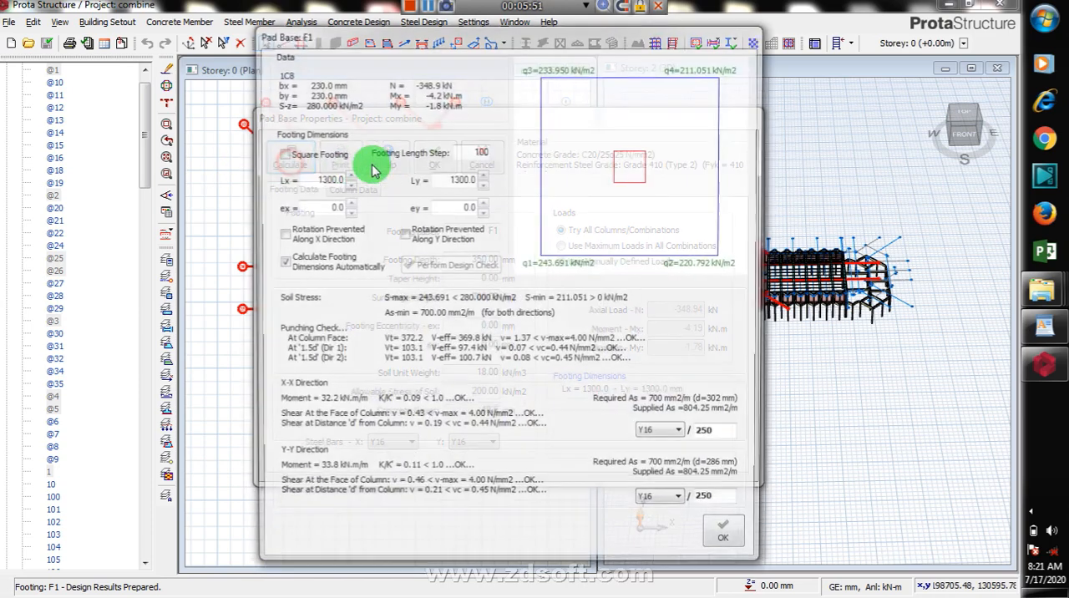
click(727, 552)
click(437, 165)
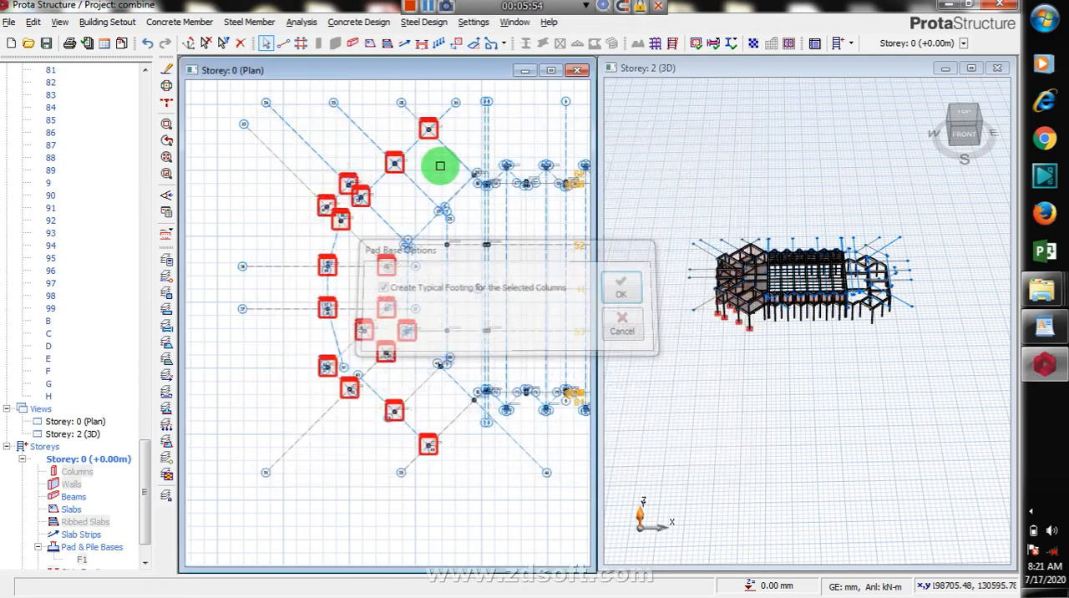
scroll(360, 198, up, 5)
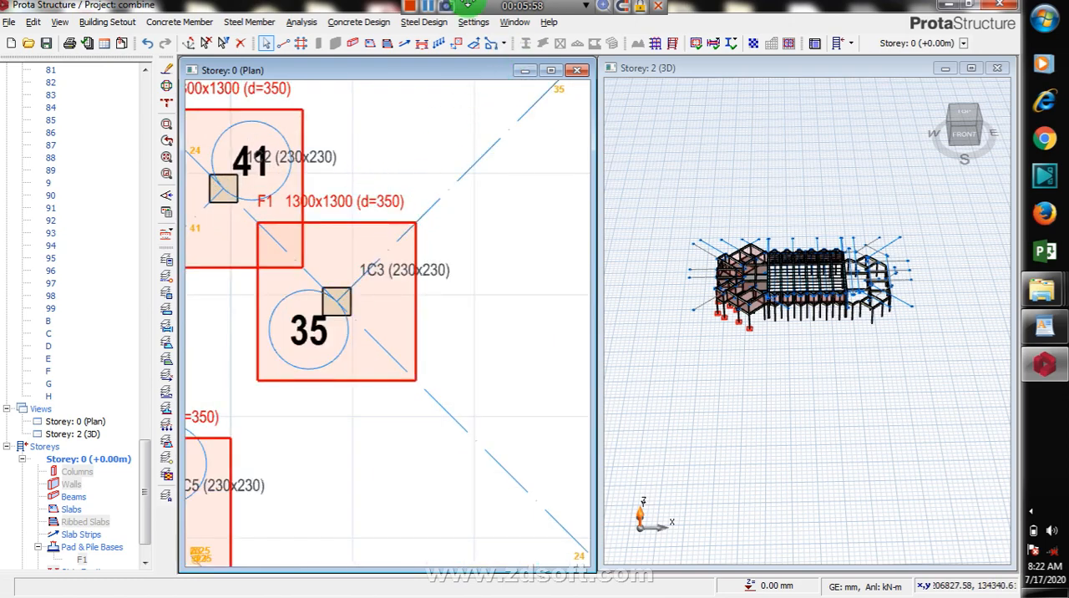
click(431, 7)
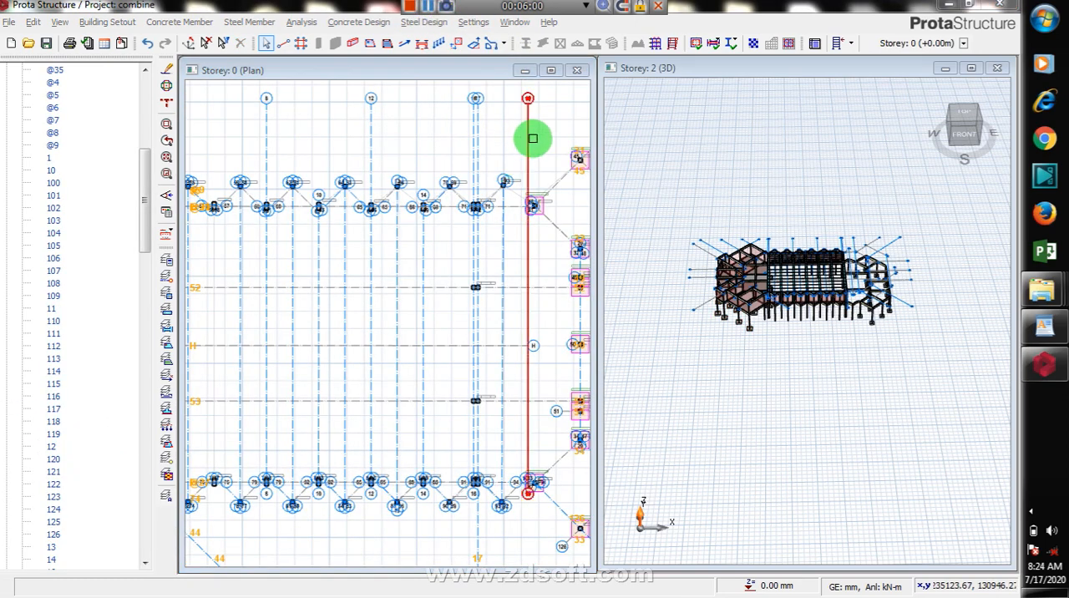
drag(518, 146, 448, 408)
right_click(468, 264)
click(479, 328)
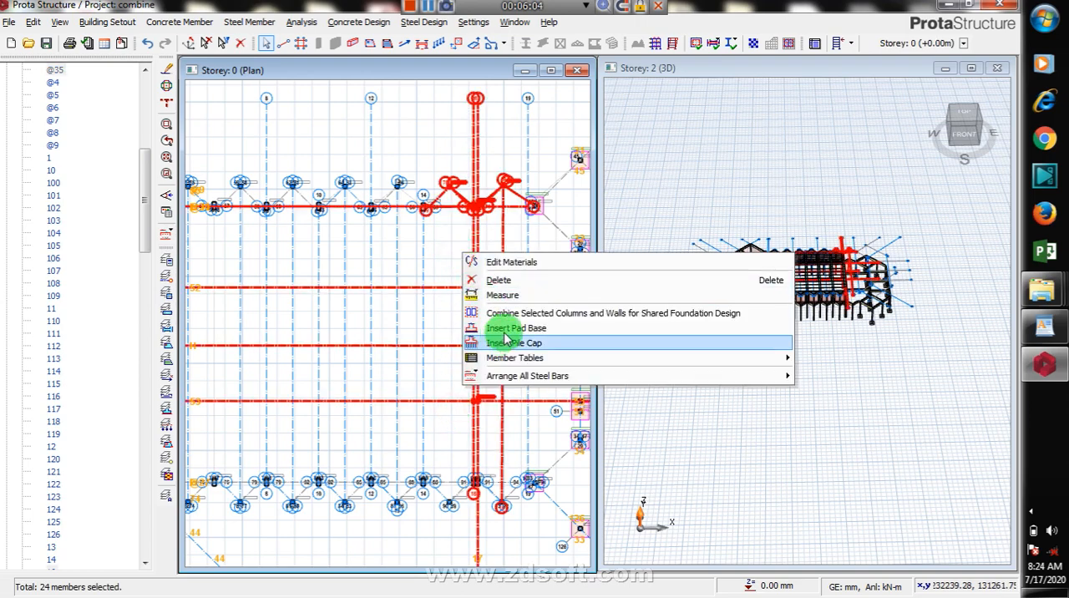
click(631, 332)
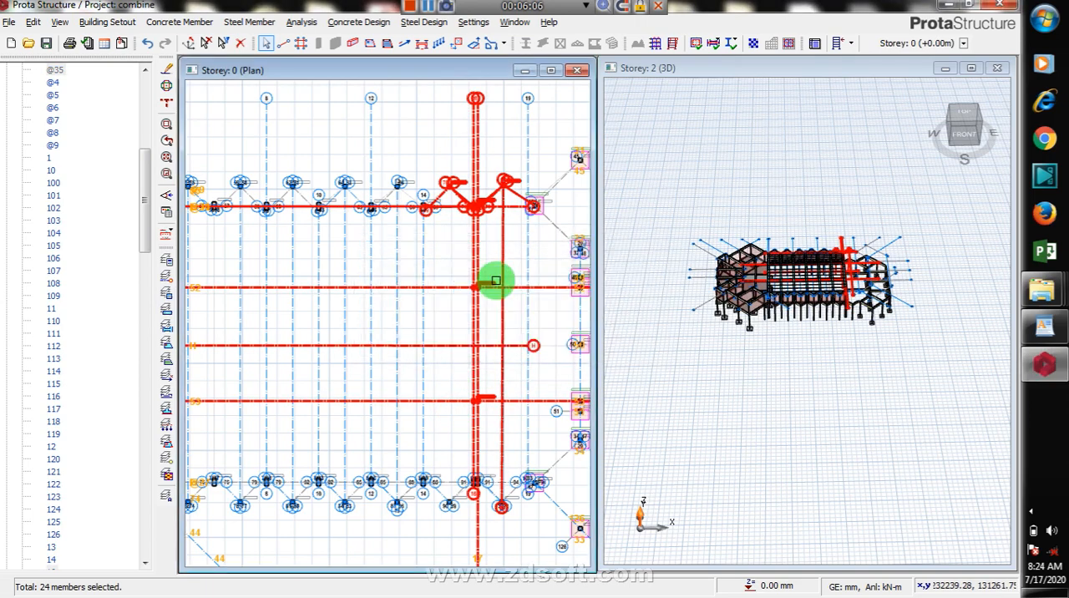
key(Escape)
Step: Insert a typical pad base for the paired columns on axis 52 at axes 16 and 17, and calculate it with Square Footing enabled
scroll(494, 279, up, 3)
drag(493, 248, 459, 346)
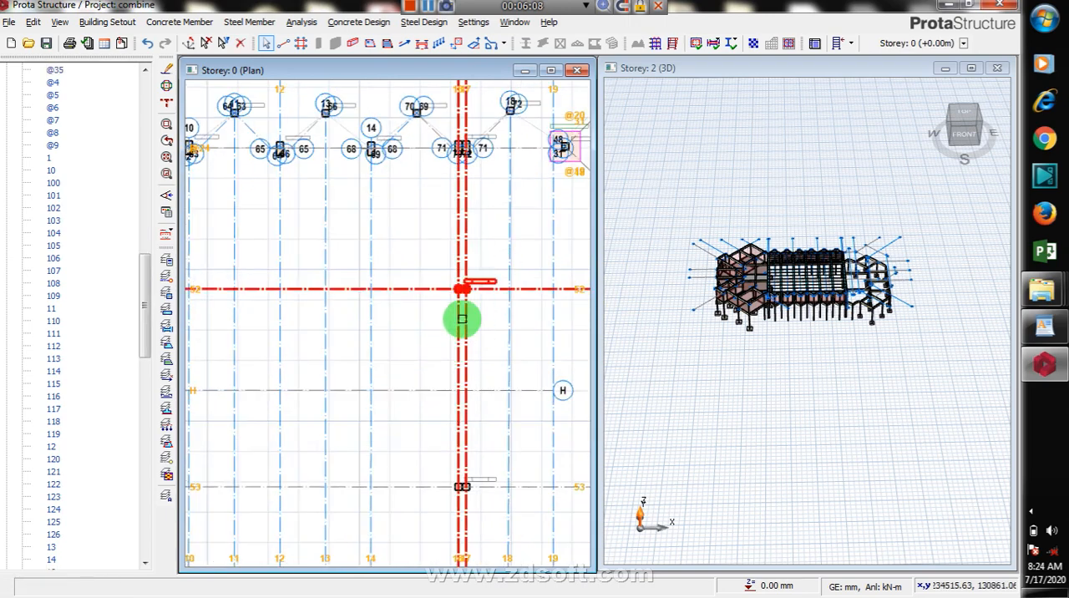
right_click(495, 232)
click(558, 309)
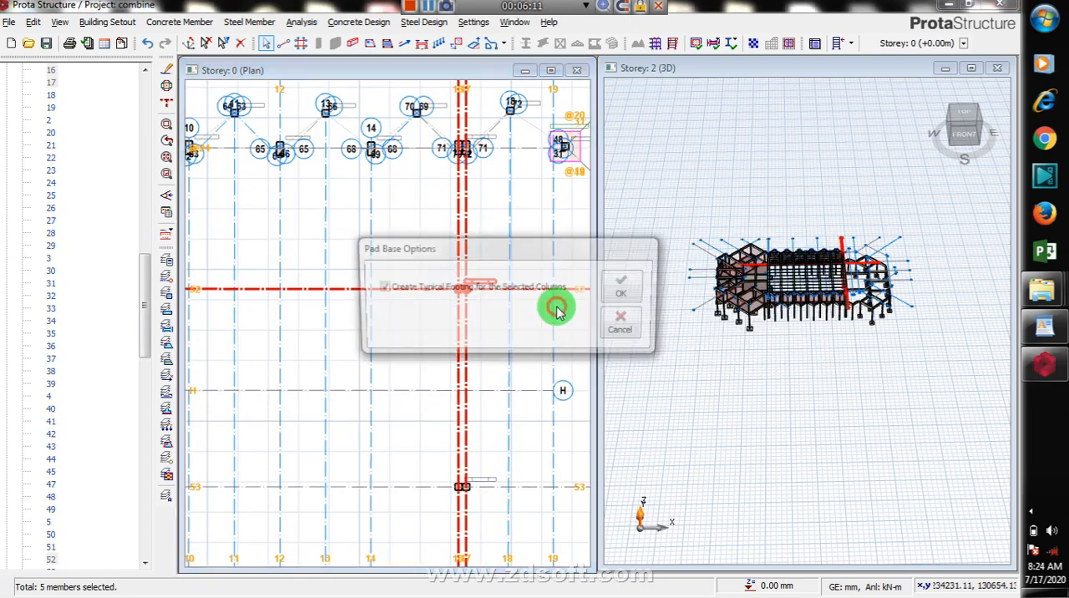
click(632, 290)
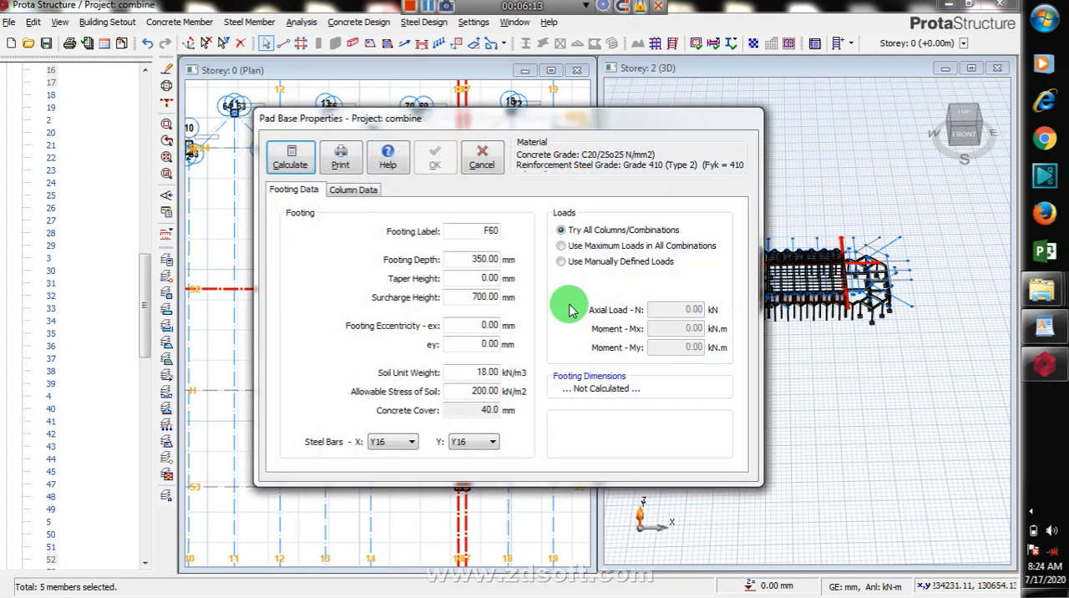
click(290, 157)
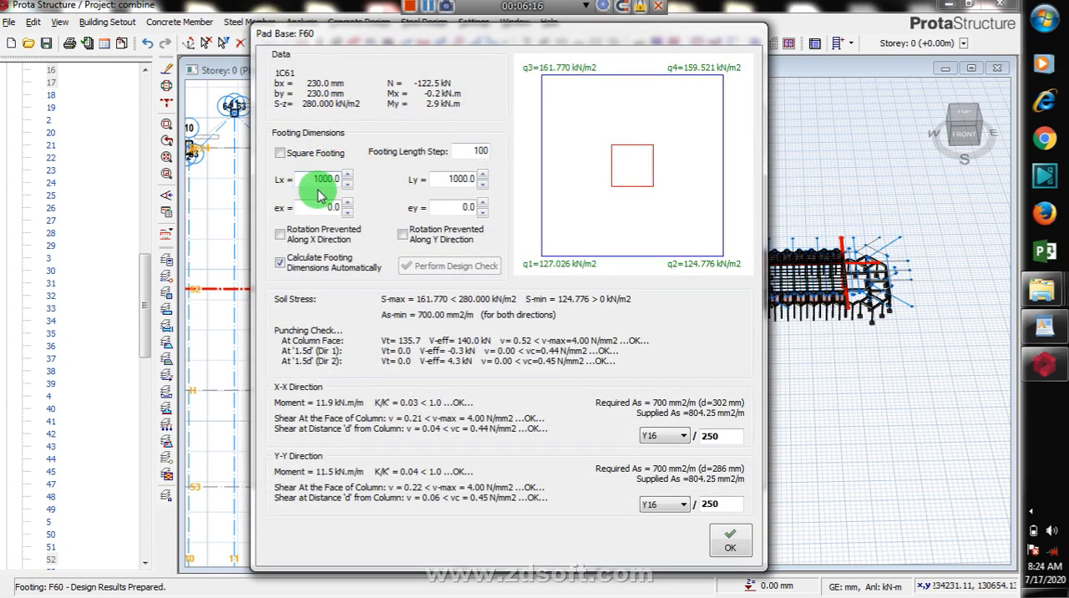
click(280, 153)
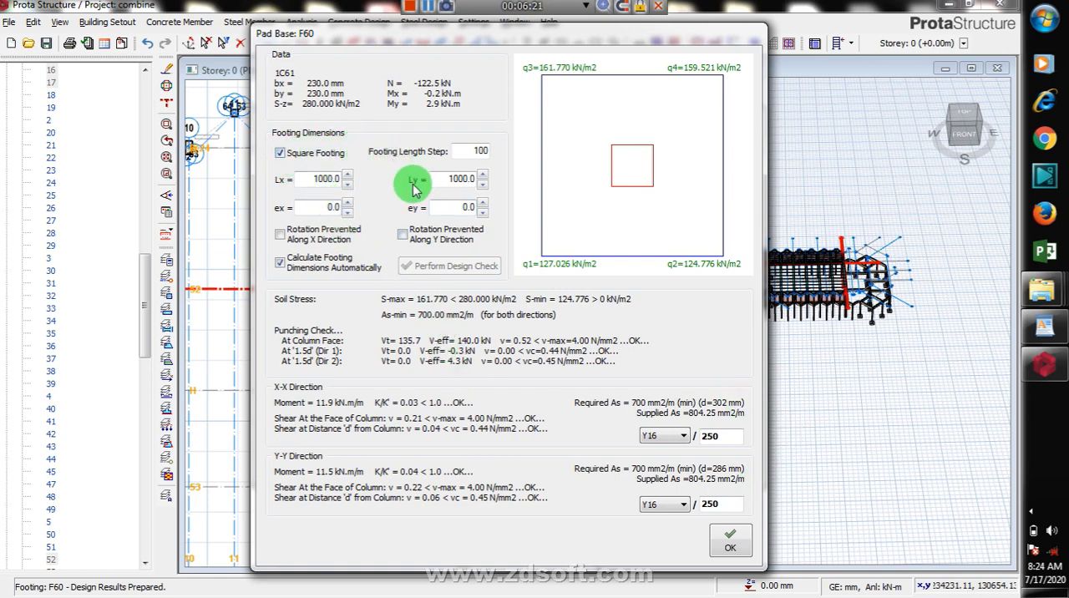
double_click(329, 179)
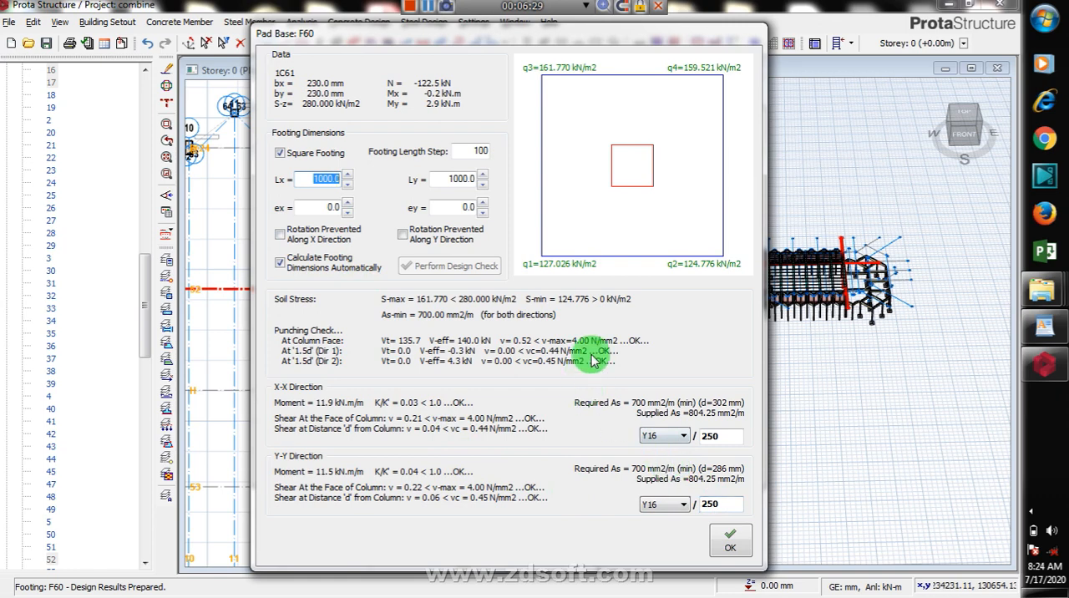
Step: Try Y10, Y16, Y20 and Y32 bars for the X-X direction reinforcement, then return to Y16 bars
click(683, 436)
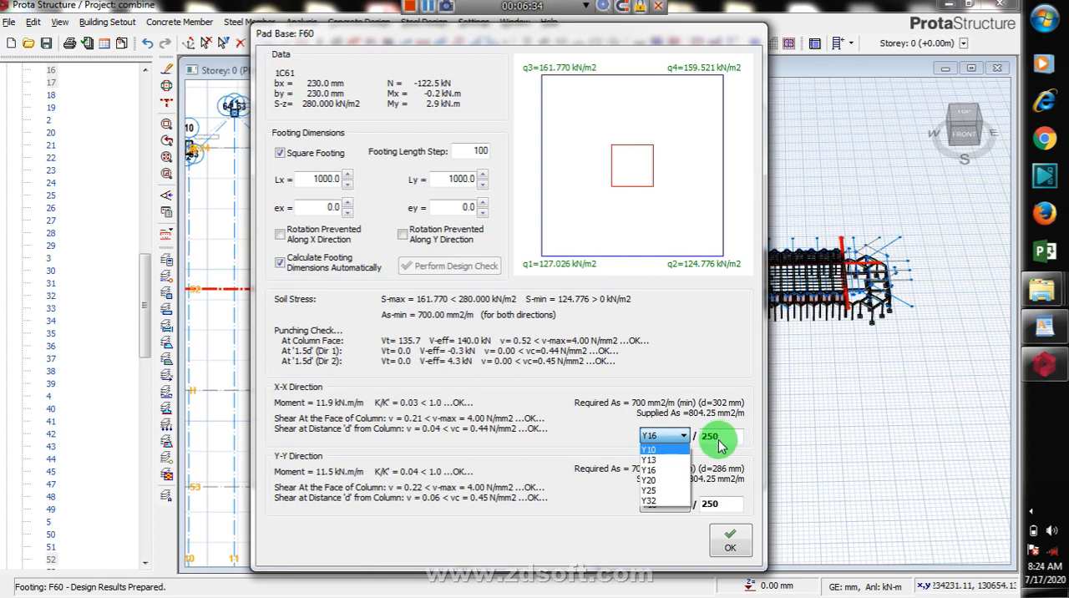
click(671, 451)
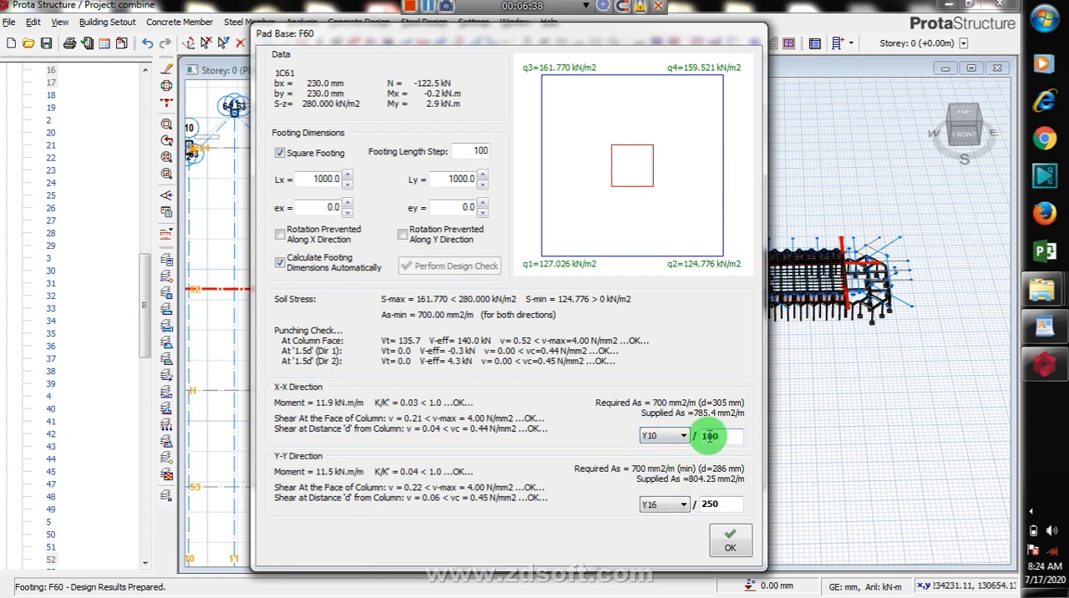
click(679, 439)
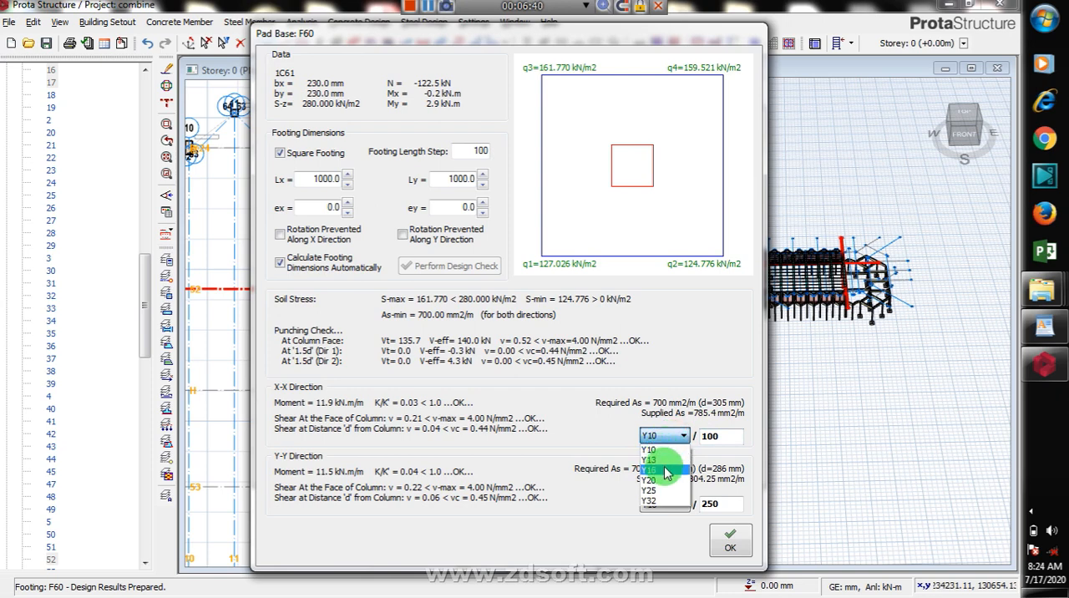
click(666, 473)
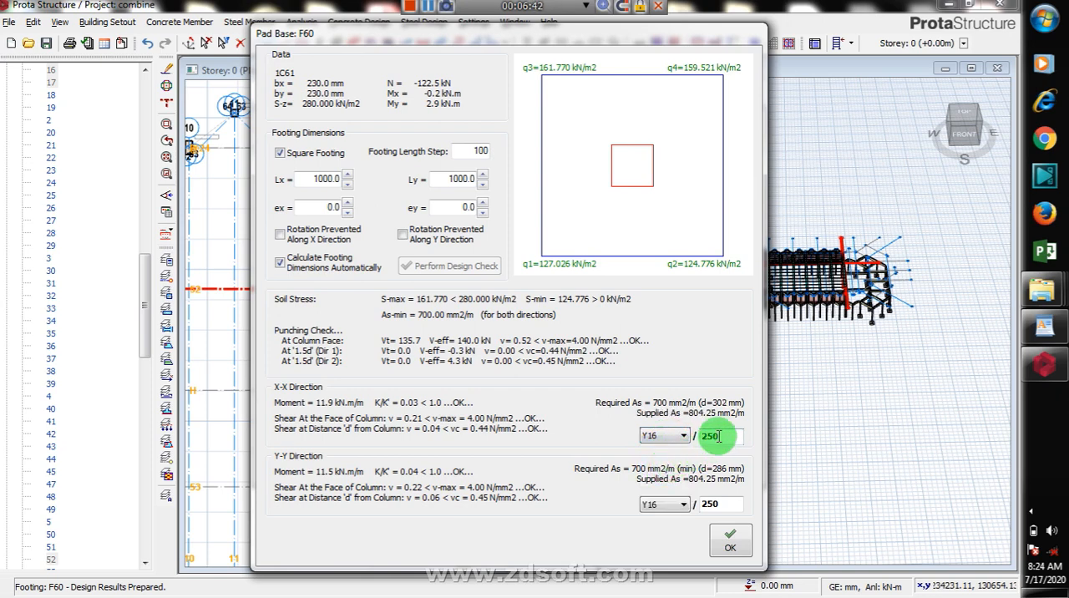
click(679, 436)
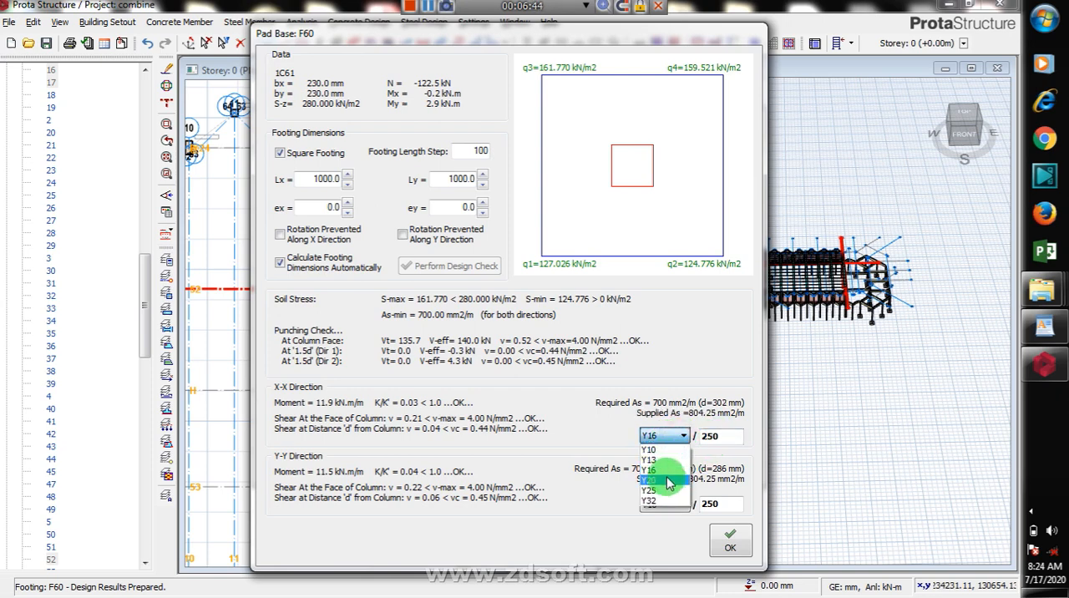
click(668, 468)
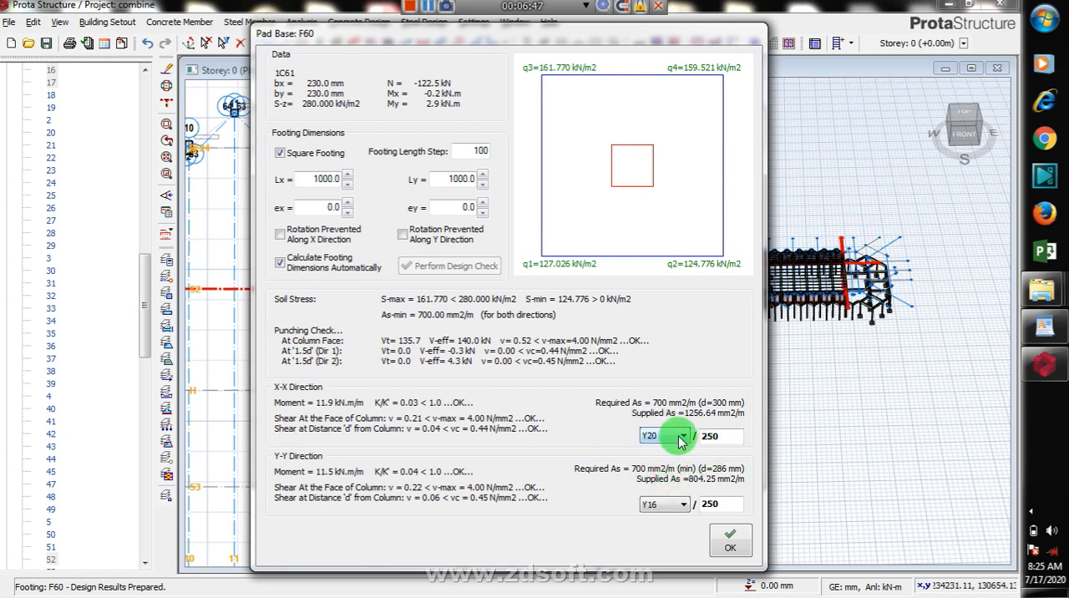
click(685, 441)
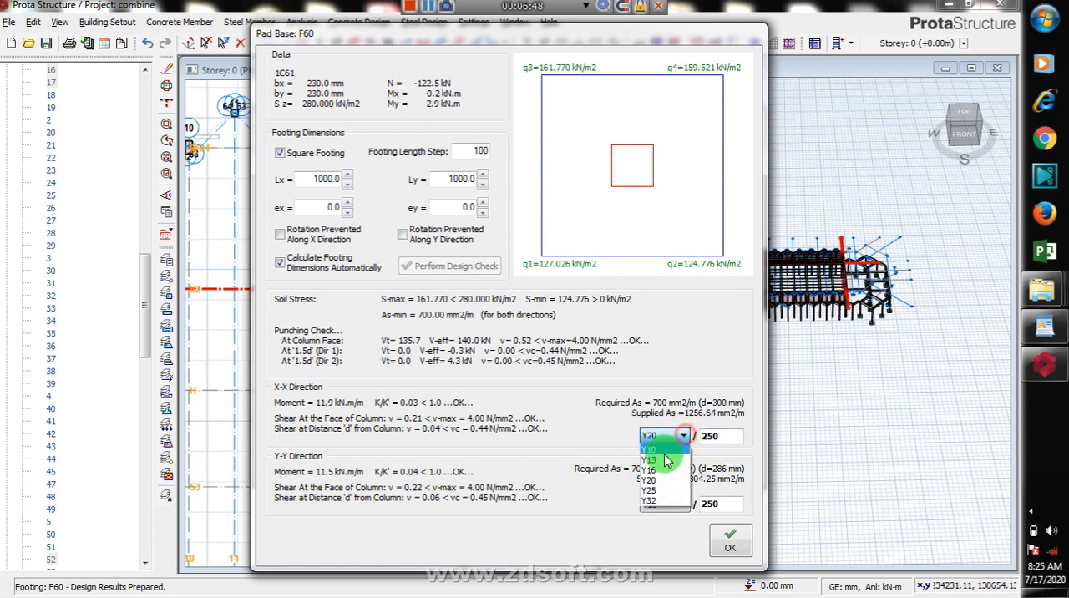
click(657, 504)
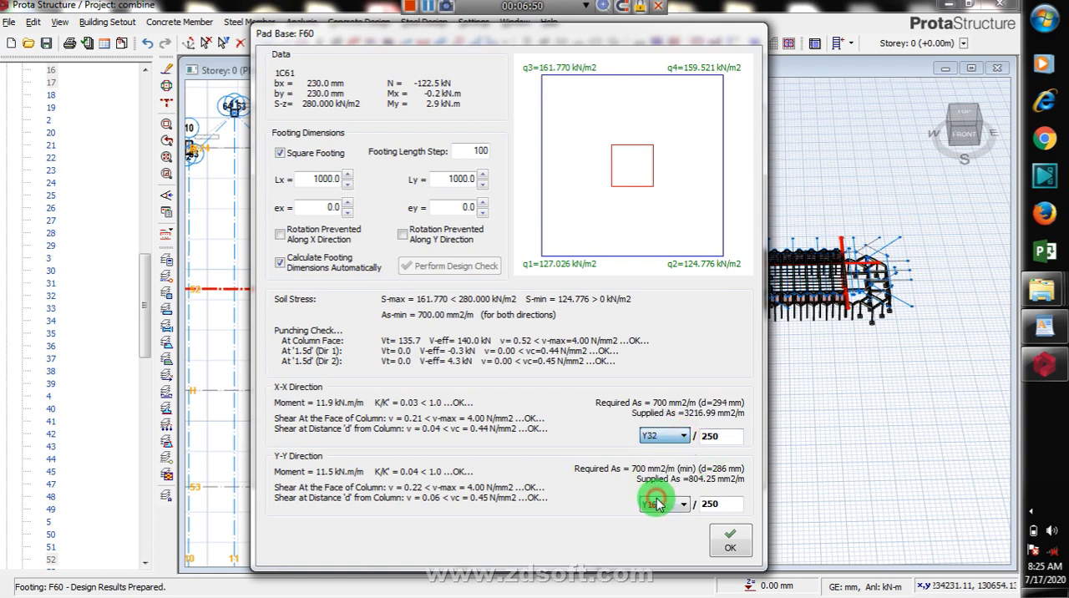
click(678, 437)
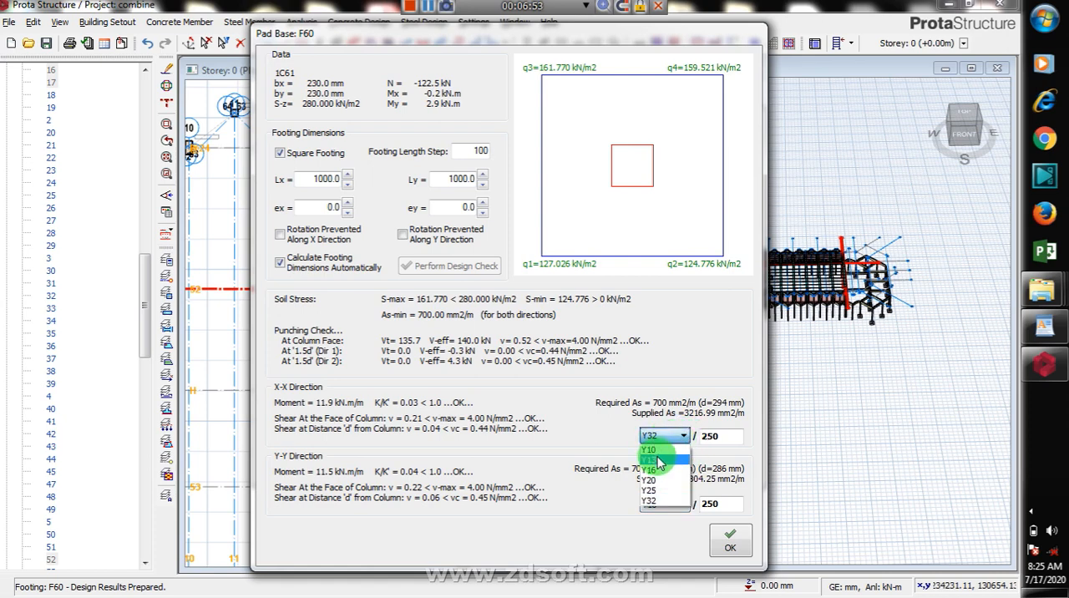
click(660, 471)
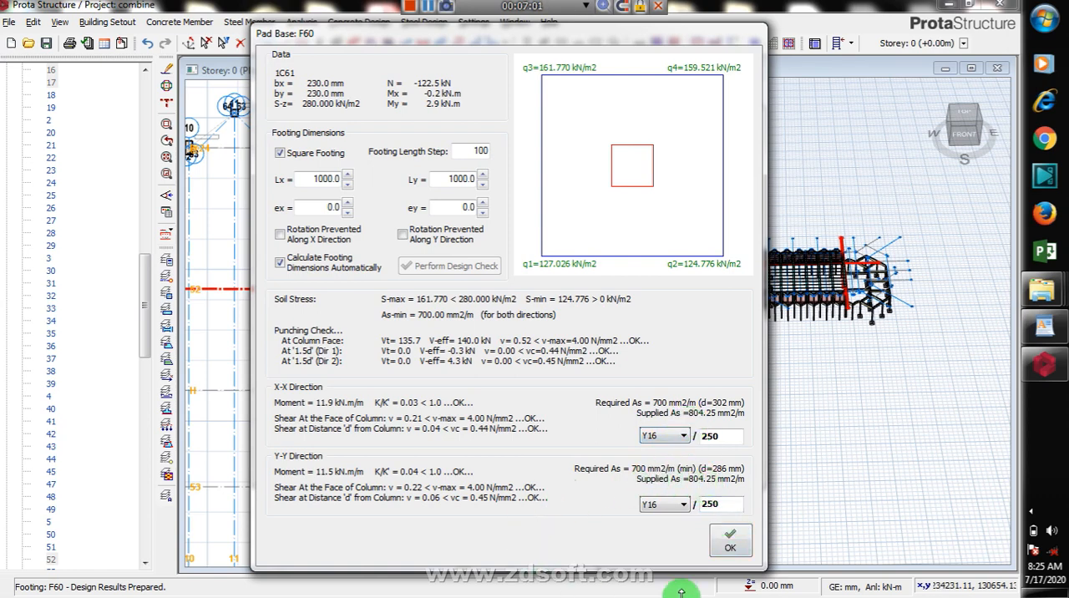
Step: Accept the calculated pad base design, place the footings under the paired columns on axis 52, and inspect how they overlap
click(731, 543)
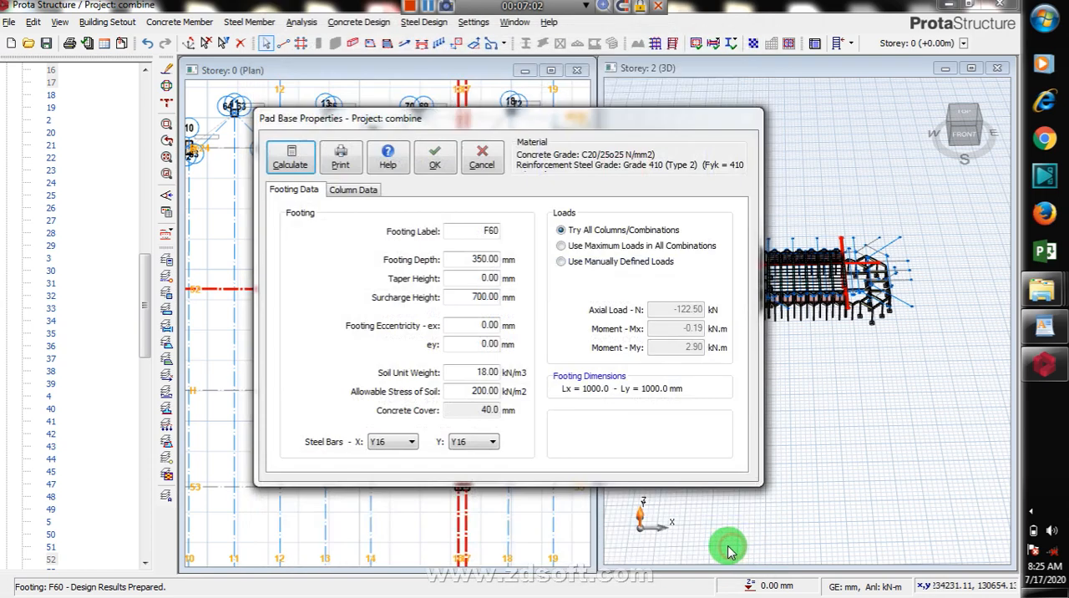
click(435, 159)
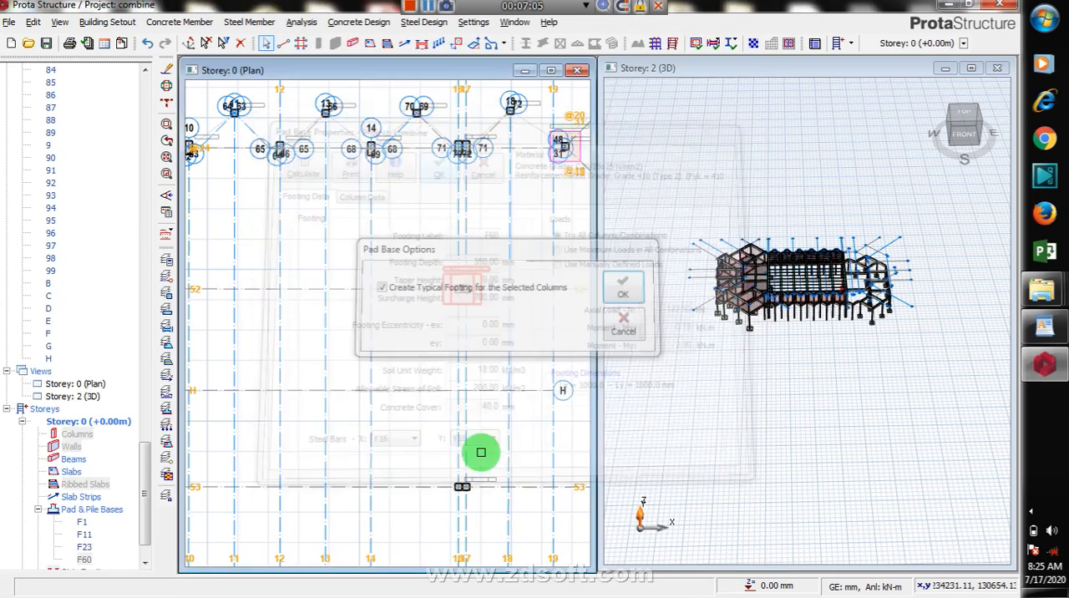
scroll(505, 248, down, 3)
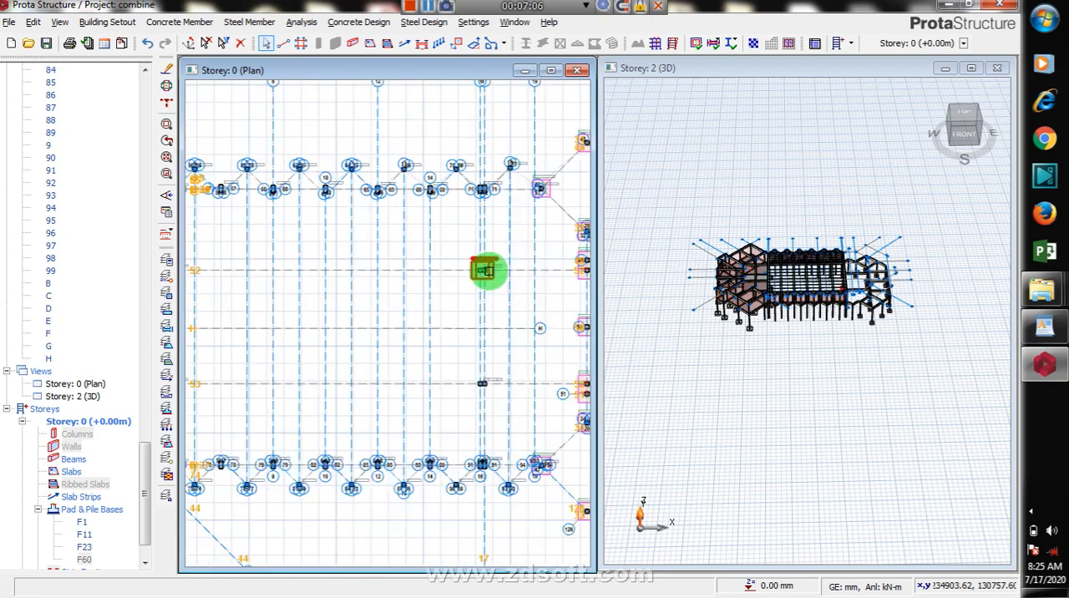
scroll(486, 270, up, 5)
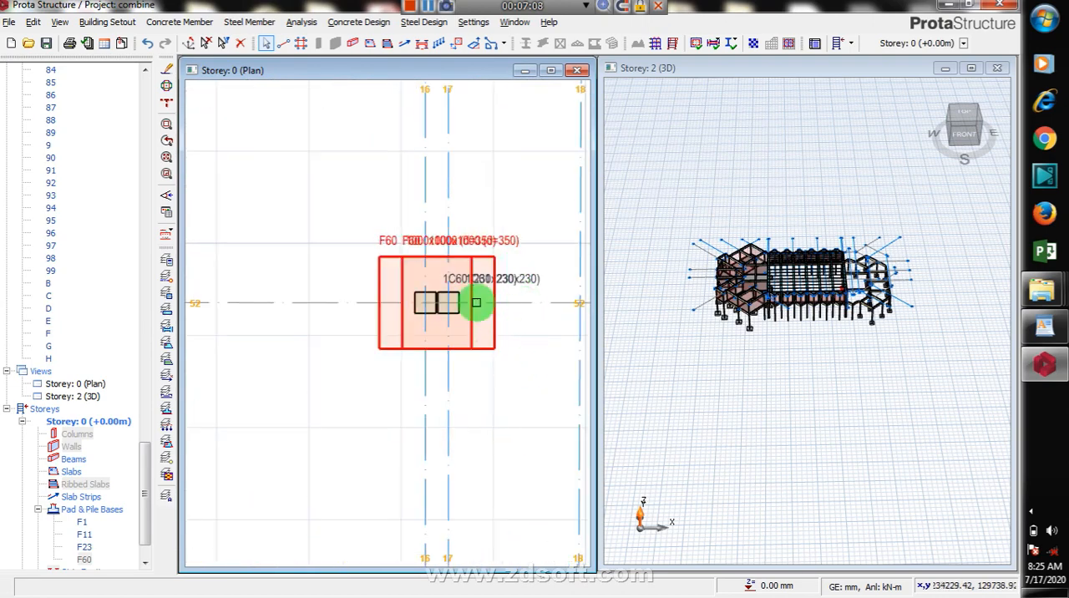
scroll(476, 303, up, 2)
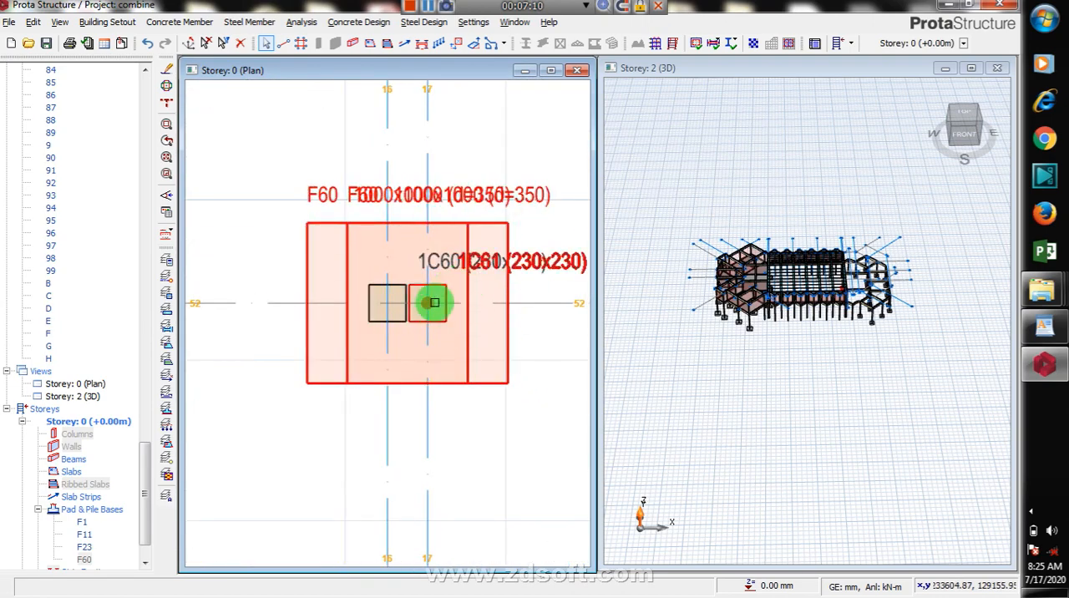
scroll(436, 299, down, 2)
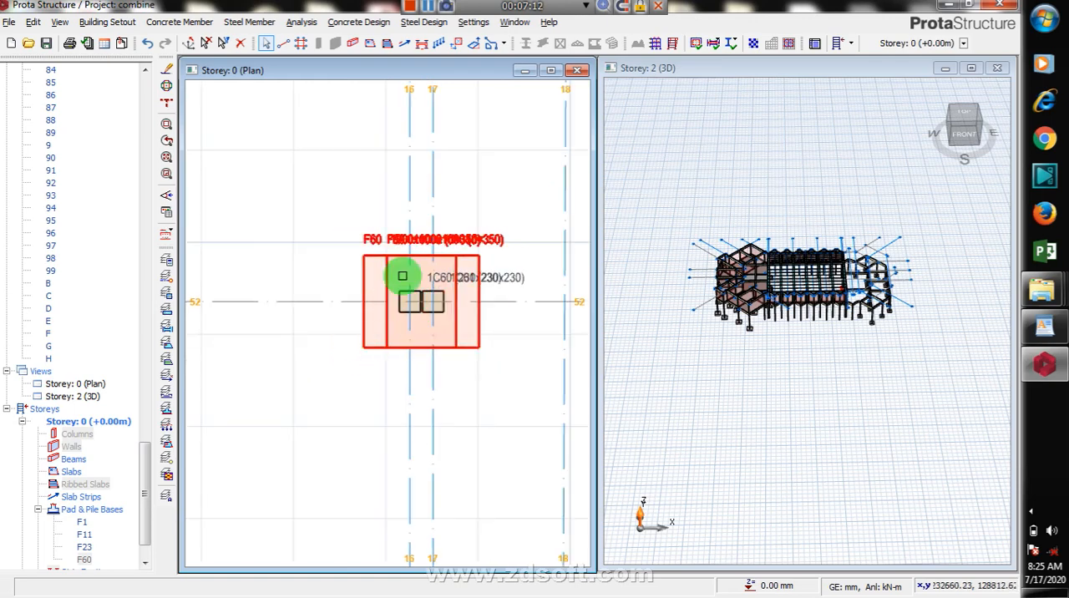
Step: Try to combine the paired columns on axis 53 at axes 16 and 17 for shared foundation design, and dismiss the error message
scroll(477, 186, down, 4)
scroll(490, 317, up, 2)
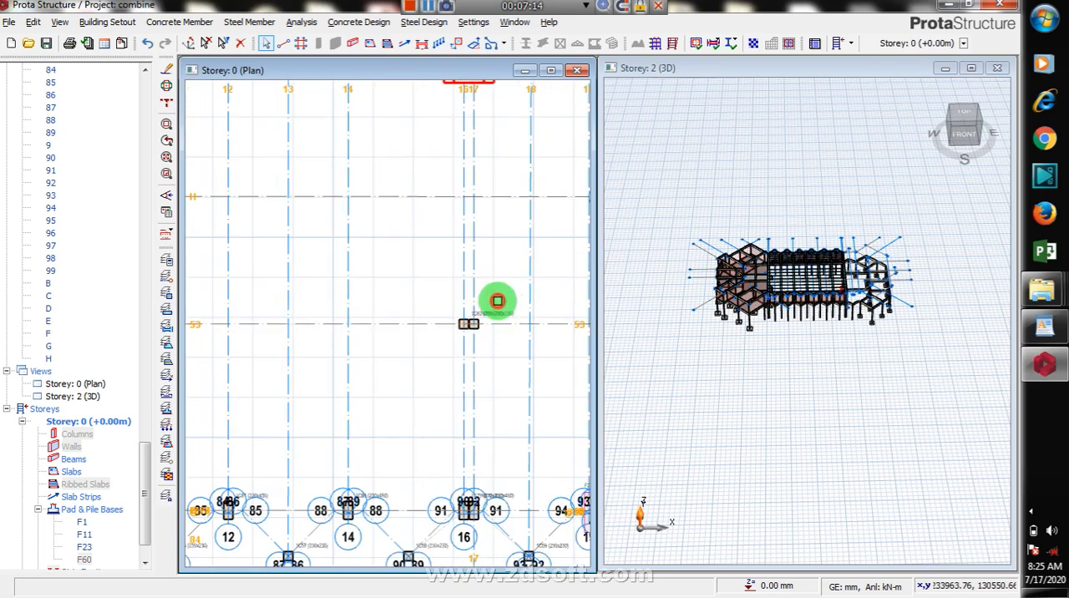
drag(506, 284, 410, 380)
right_click(421, 309)
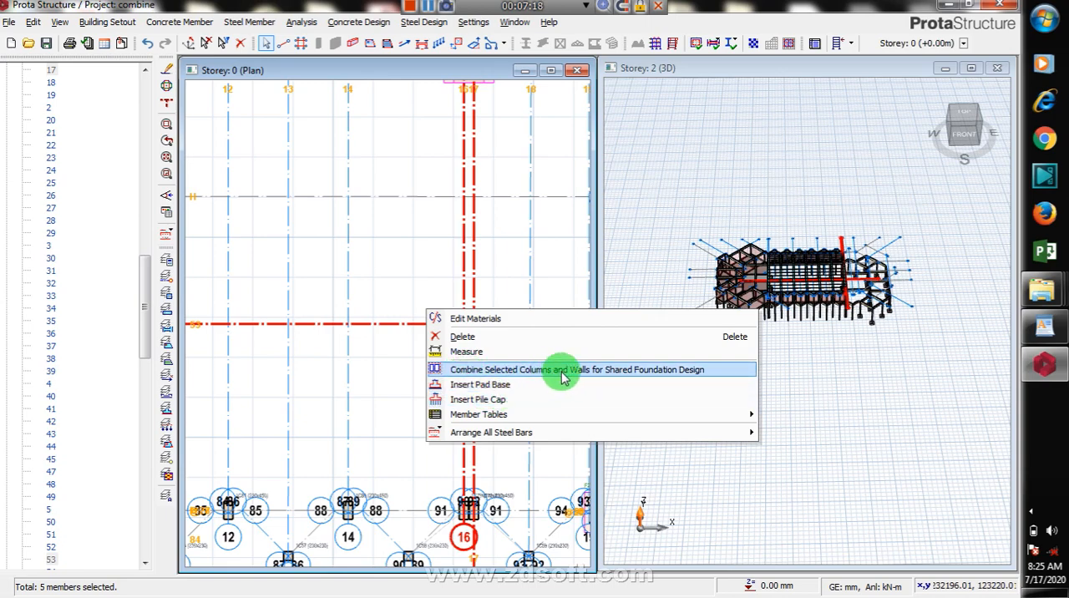
click(641, 370)
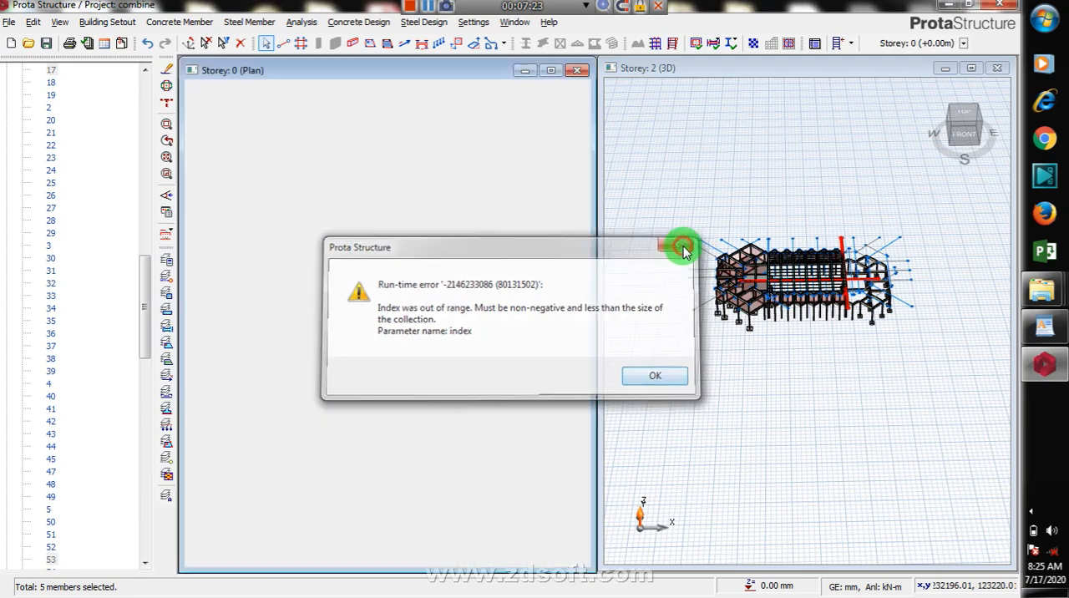
click(684, 247)
click(630, 369)
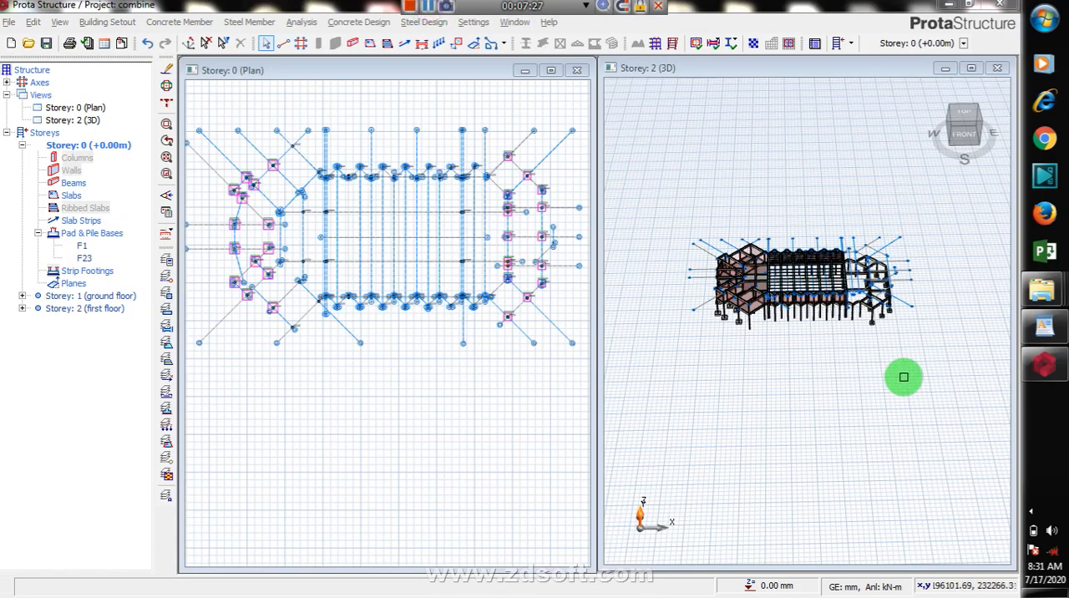
Step: Examine the pad bases under the columns at both ends of the building in the 3D view
click(883, 317)
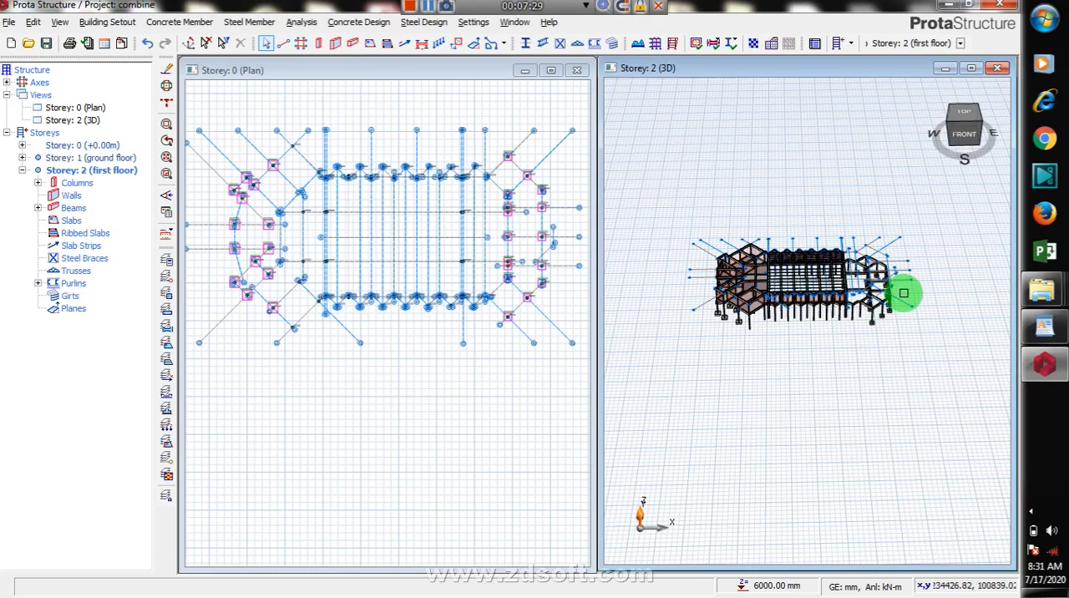
scroll(905, 314, up, 5)
scroll(906, 317, up, 4)
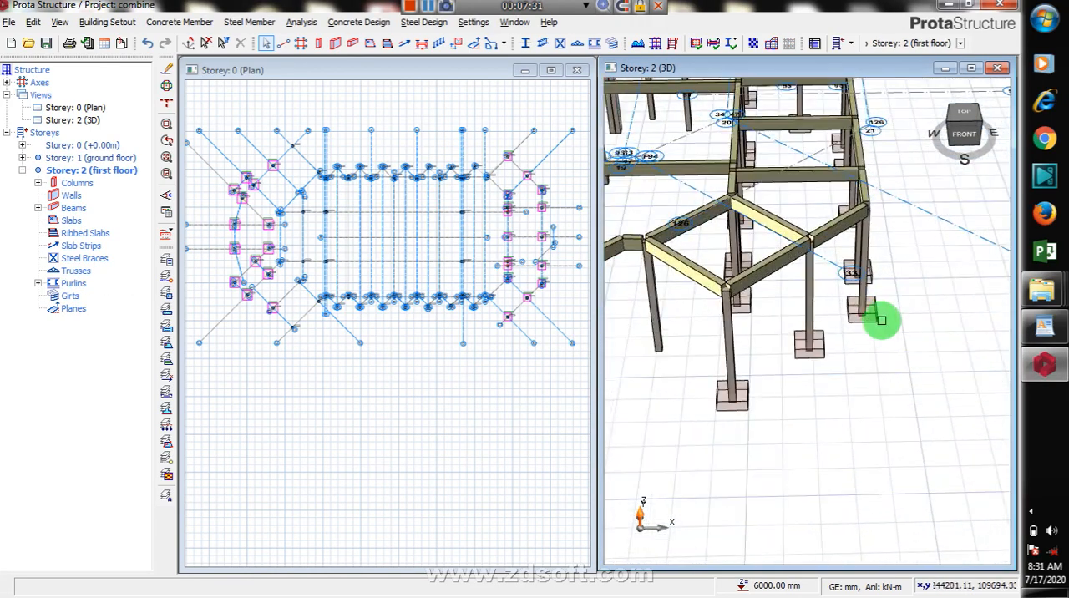
scroll(961, 304, down, 2)
scroll(928, 329, down, 5)
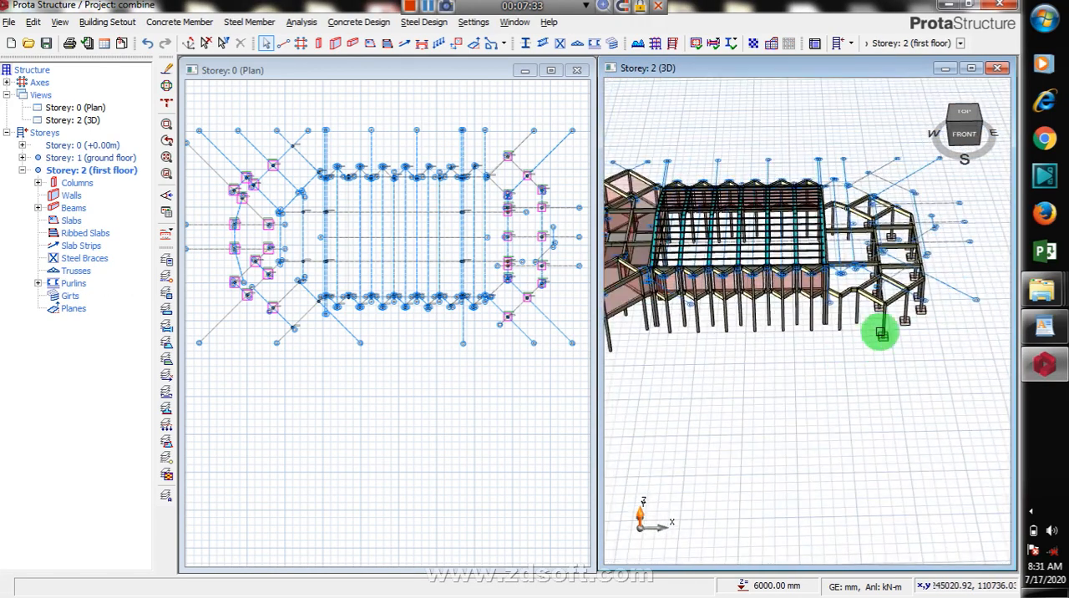
scroll(627, 333, up, 4)
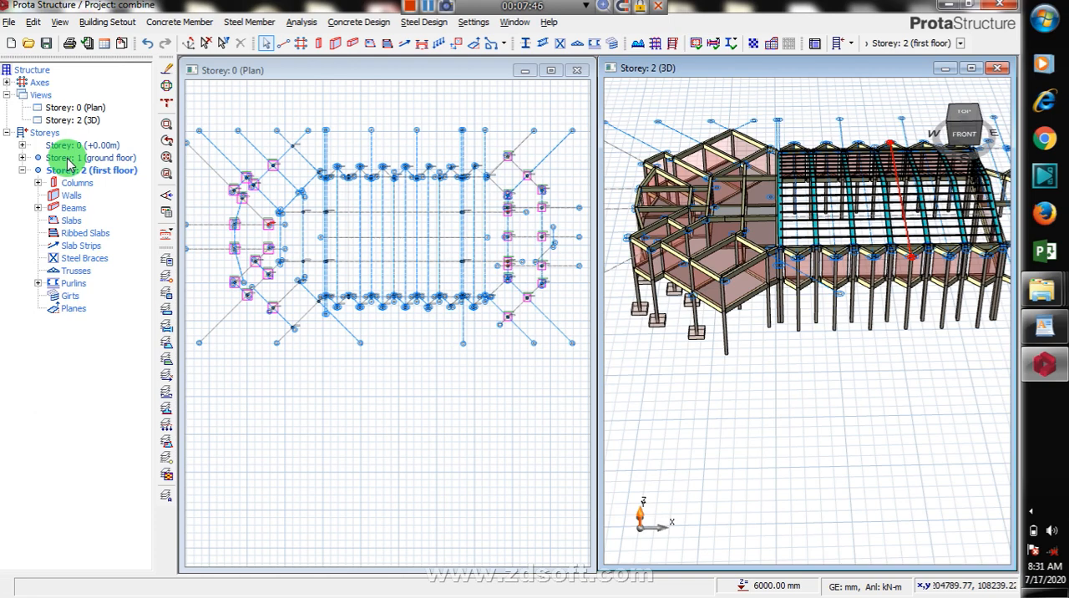
Step: Show Storey 1 (ground floor) in the plan view, with Storey 2 (first floor) in the 3D view
double_click(69, 159)
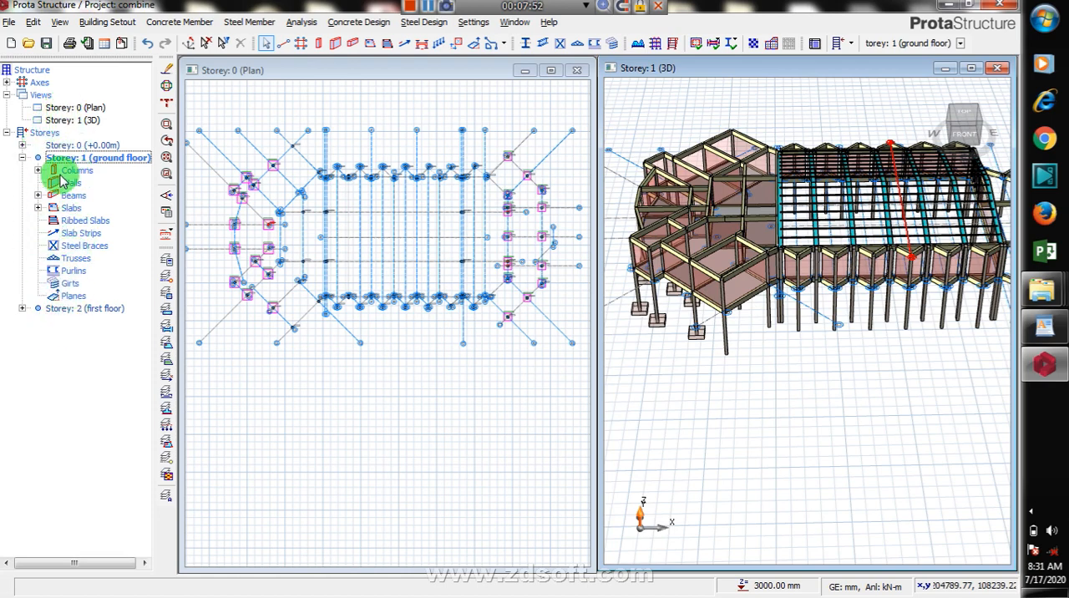
double_click(91, 160)
double_click(91, 161)
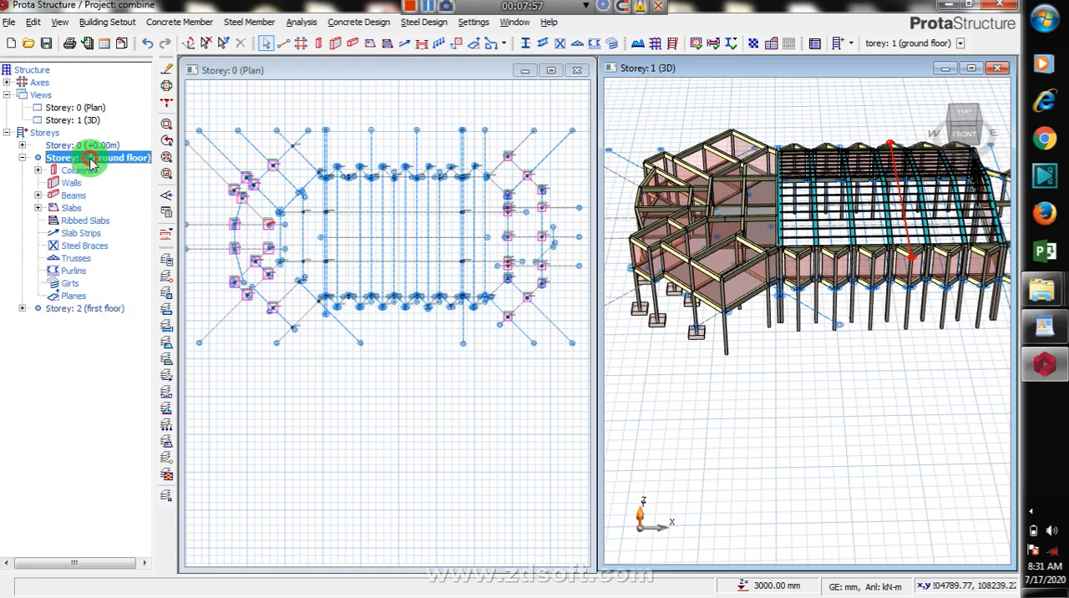
double_click(91, 160)
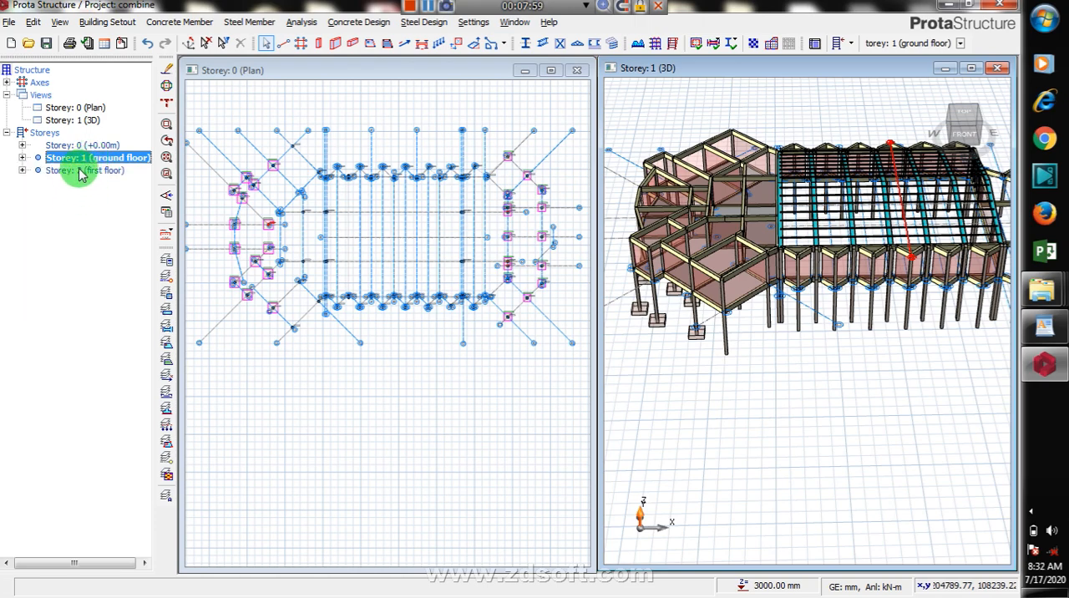
double_click(80, 171)
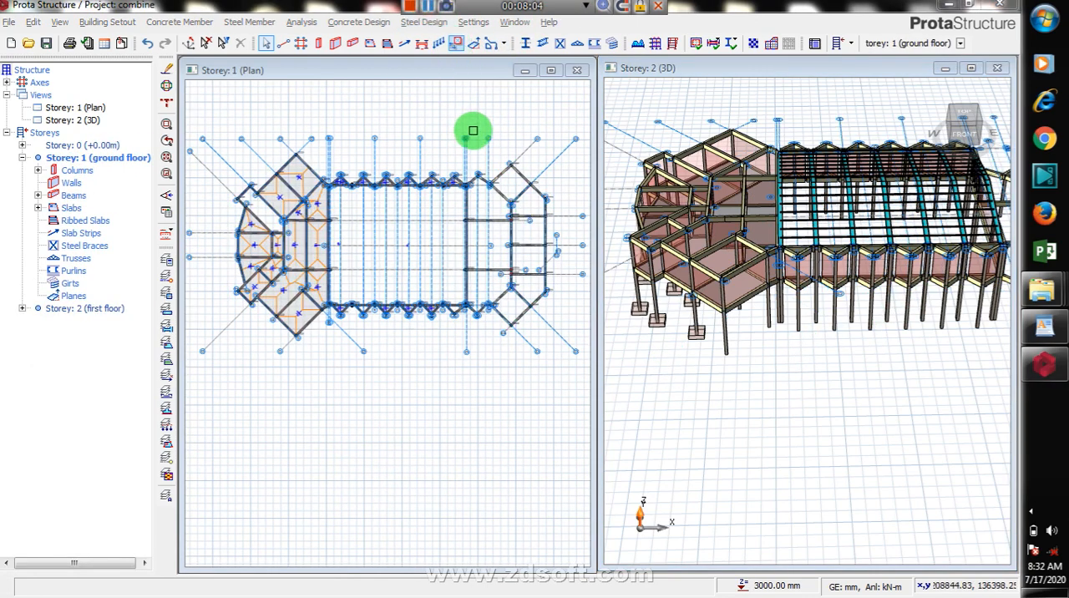
click(657, 46)
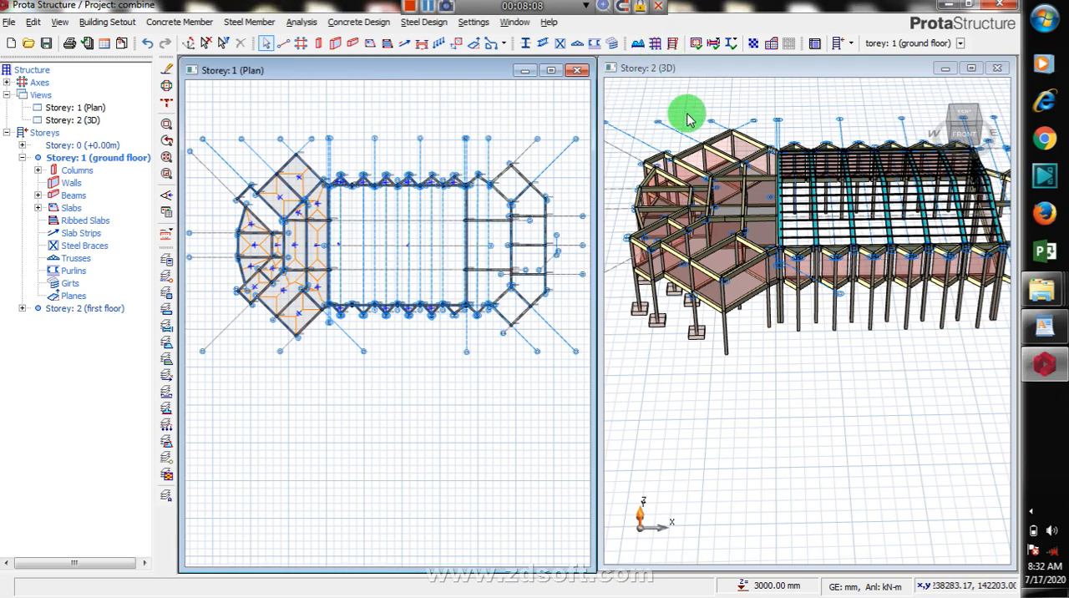
Step: Open the default materials for building analysis and review the steel column grade and the concrete column rebar diameters
click(655, 43)
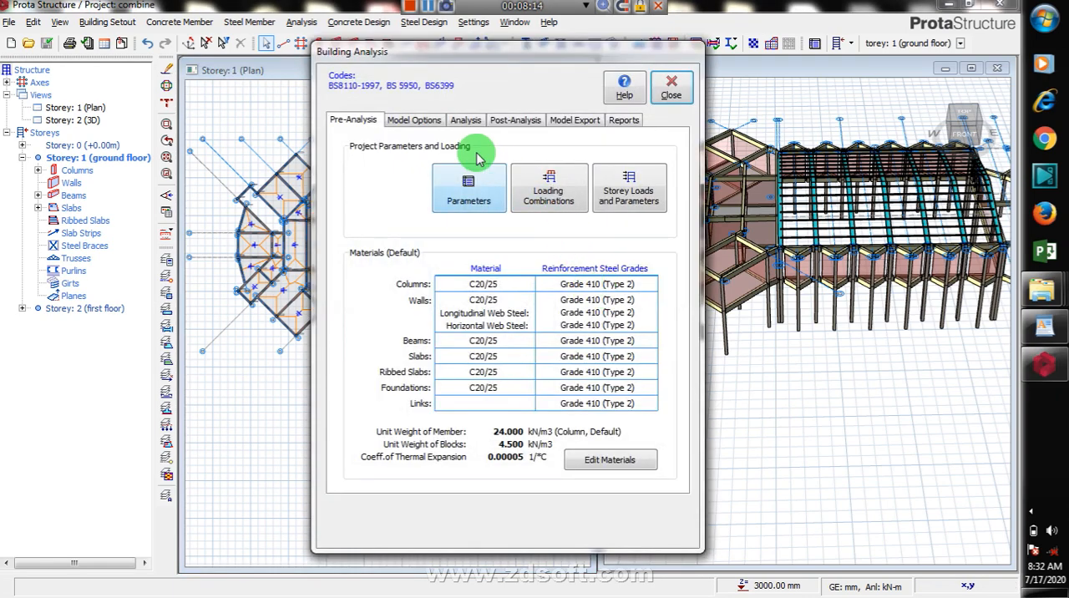
click(609, 464)
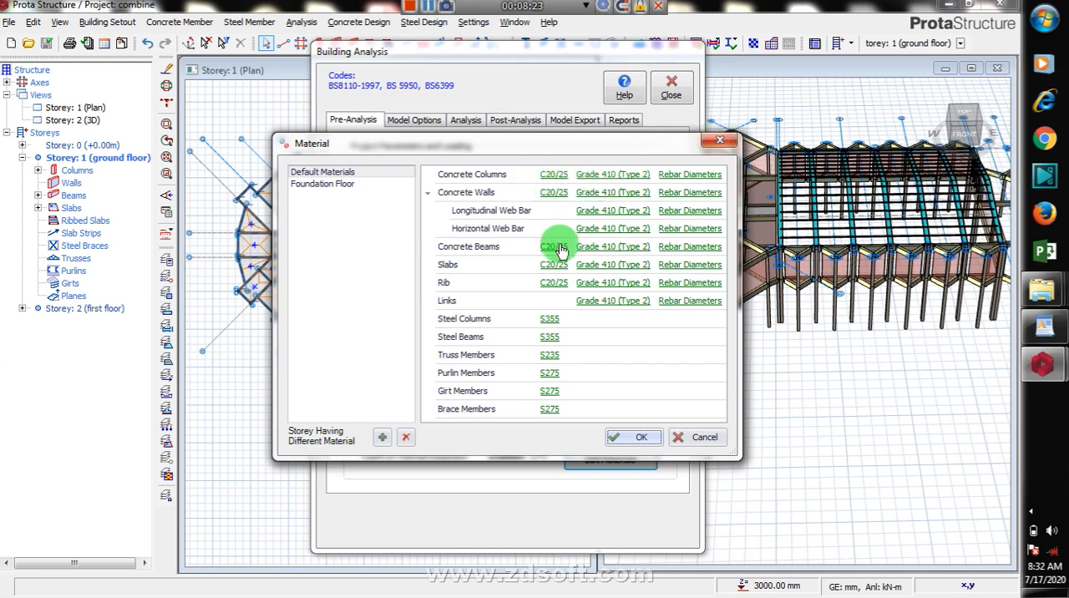
click(551, 323)
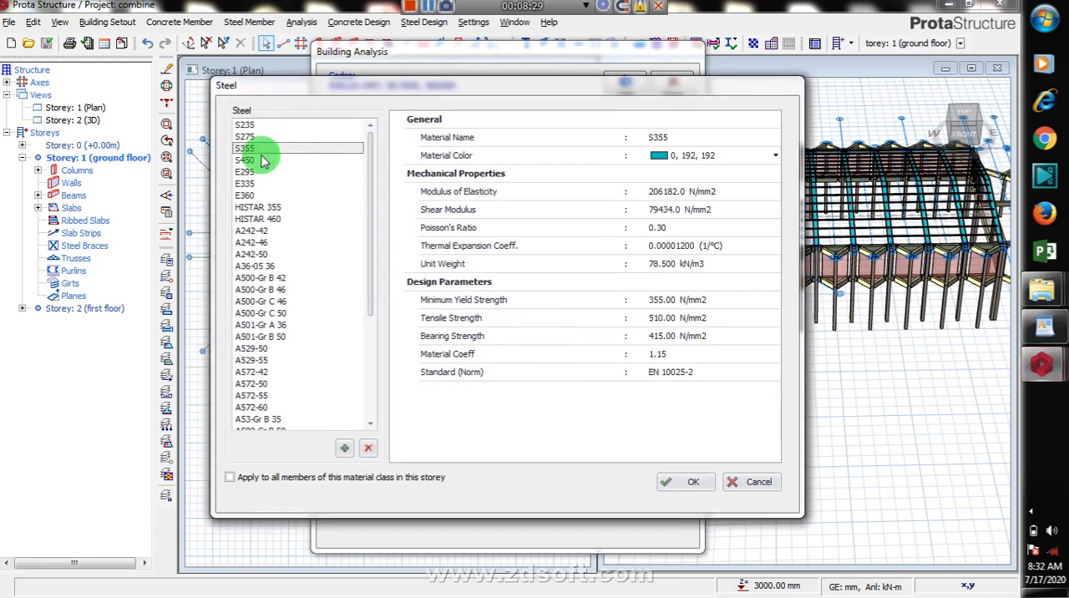
click(689, 484)
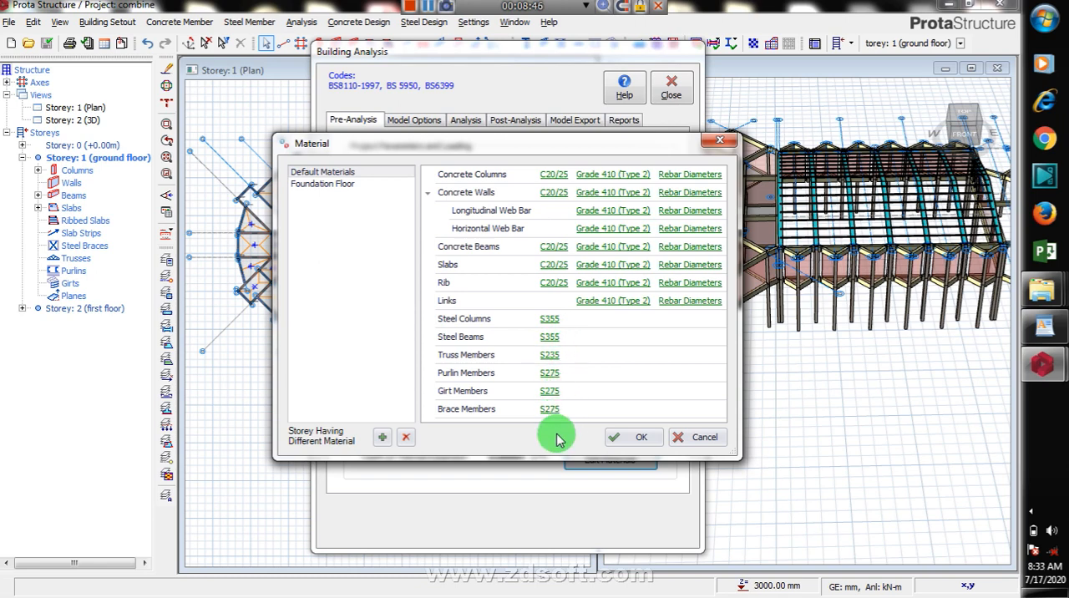
click(692, 175)
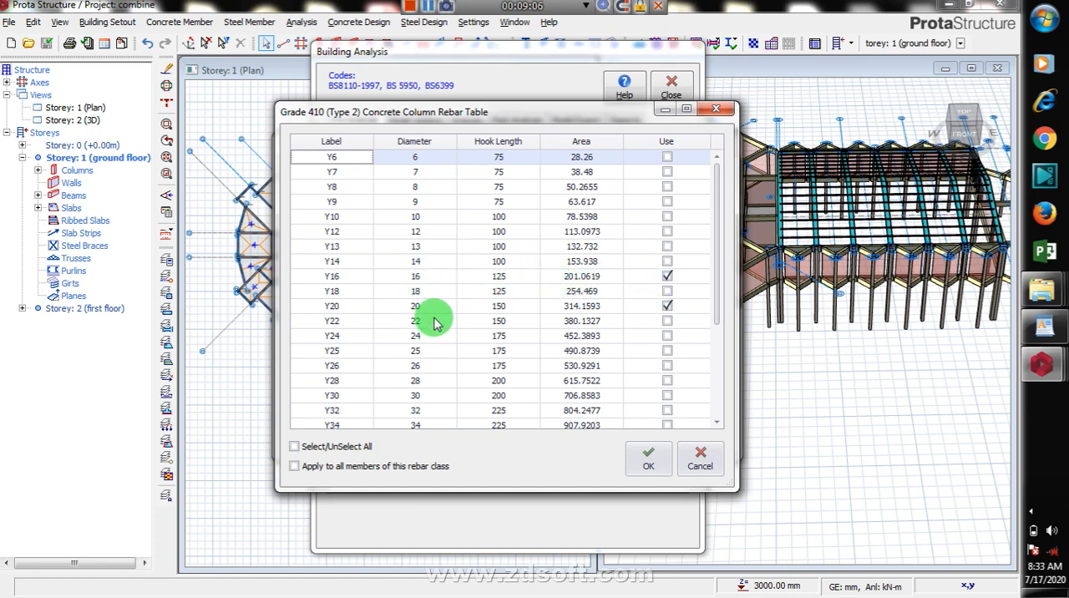
click(649, 465)
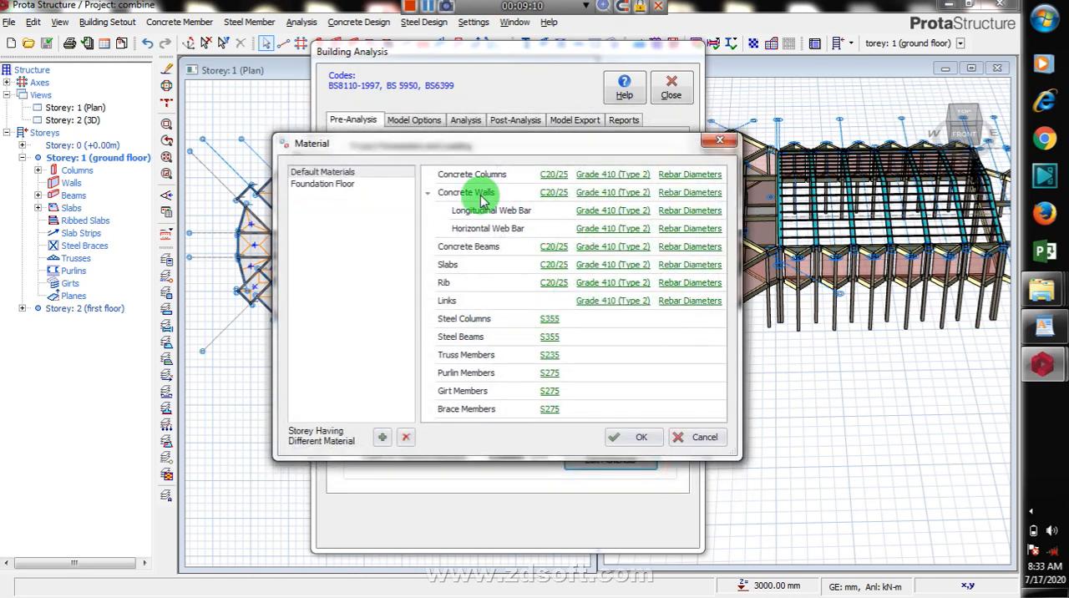
Step: Exclude the Y10, Y13 and Y32 bars from the concrete beam rebar diameters, leaving Y16, Y20 and Y25 in use
click(685, 251)
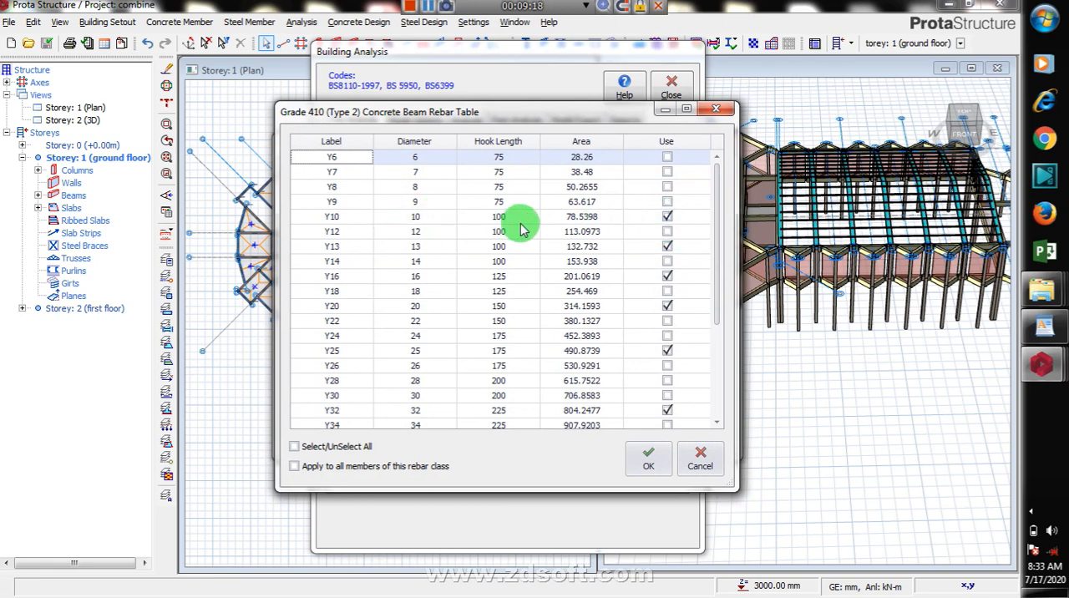
click(667, 217)
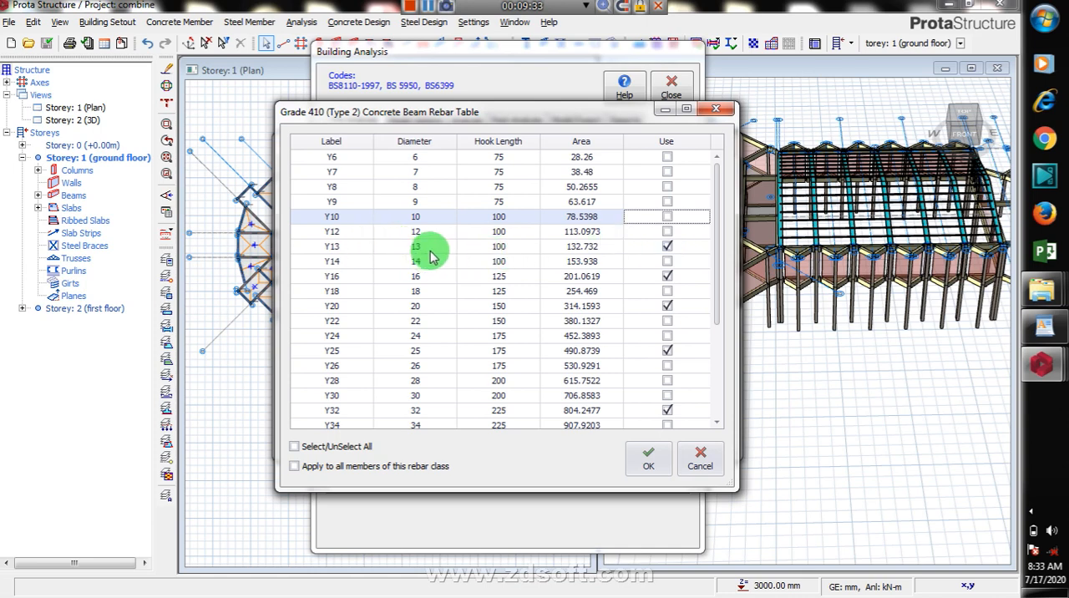
click(668, 247)
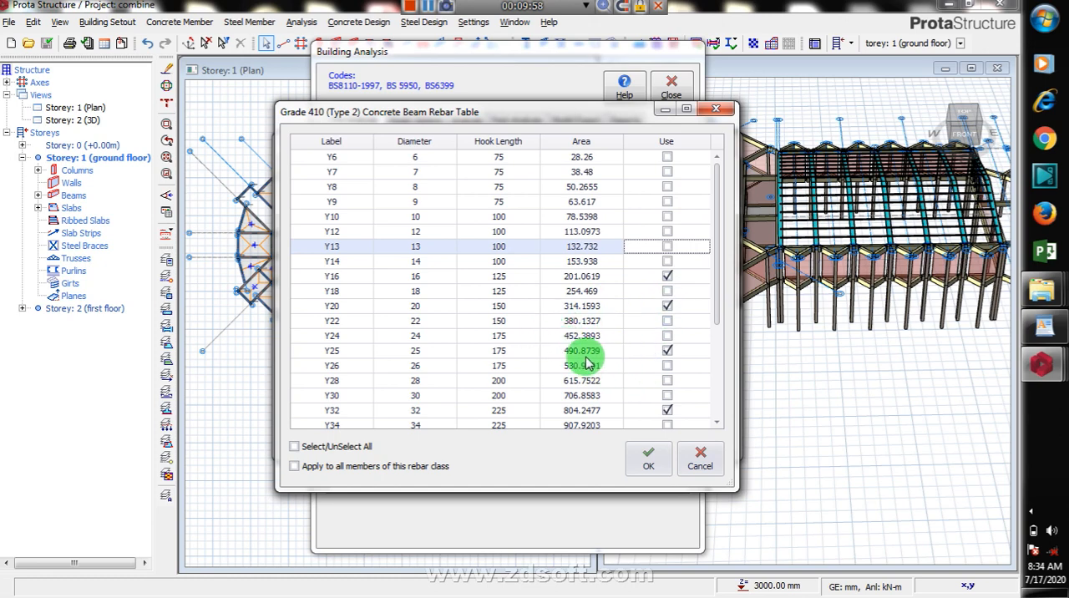
click(669, 411)
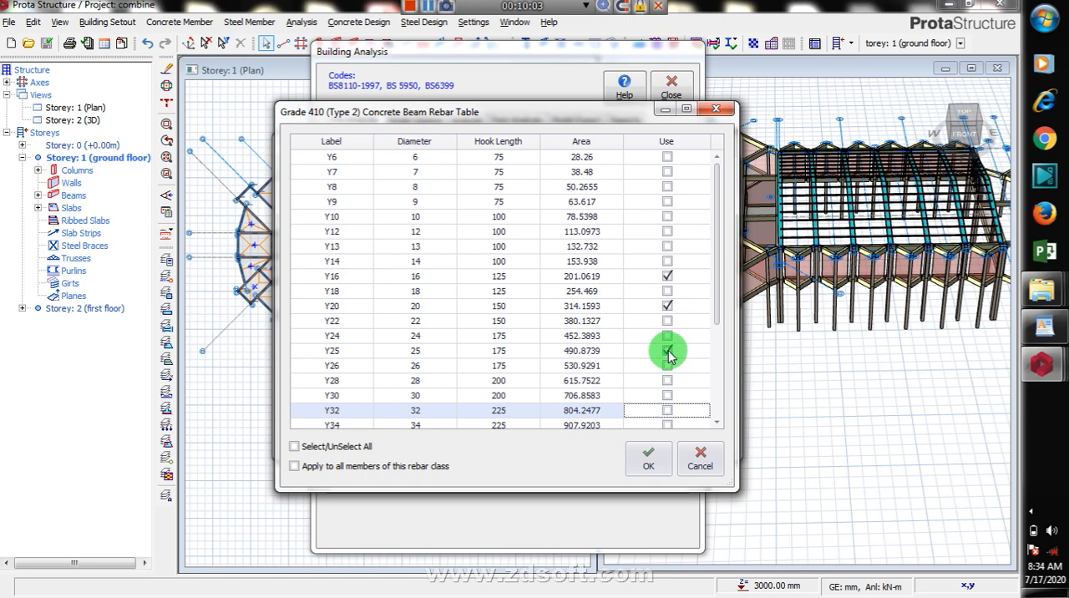
click(646, 460)
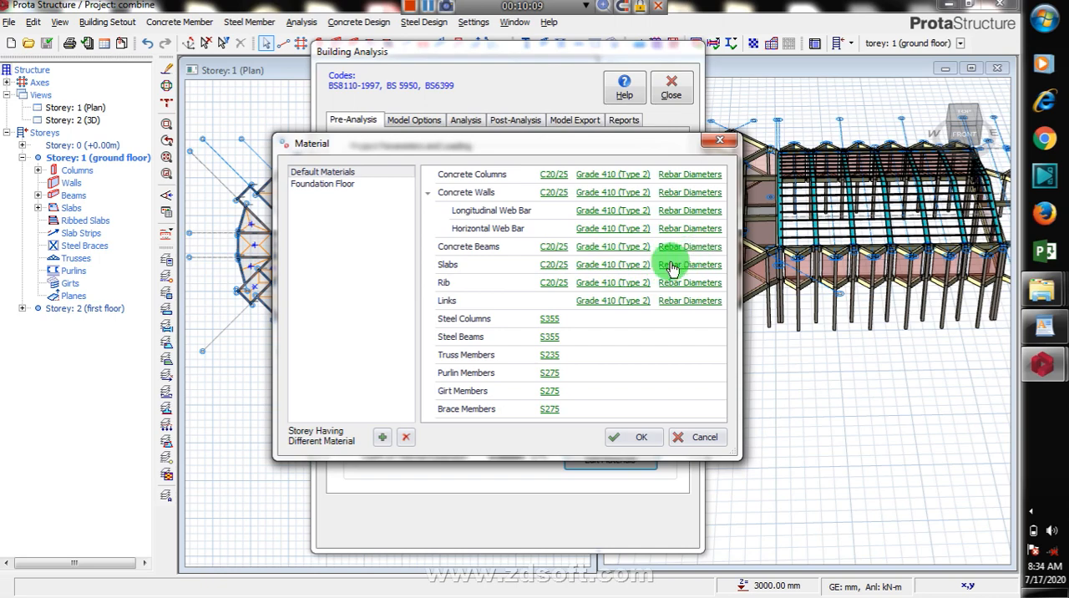
Step: Restrict the slab rebar diameters to Y12 by enabling it and excluding Y8, Y10, Y13, Y16, Y20, Y25 and Y32
click(710, 269)
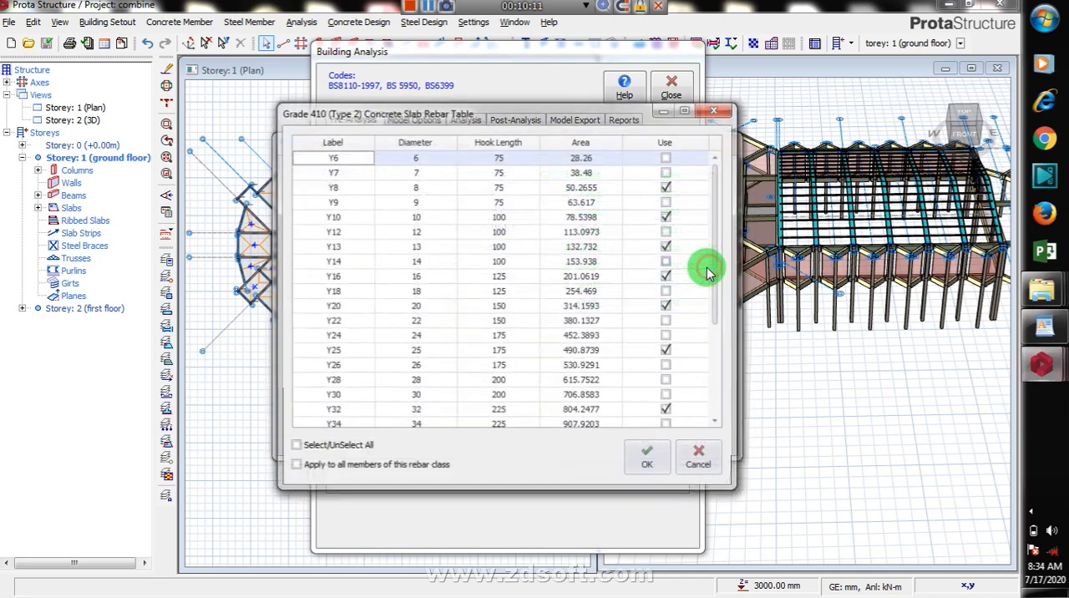
click(667, 188)
click(668, 187)
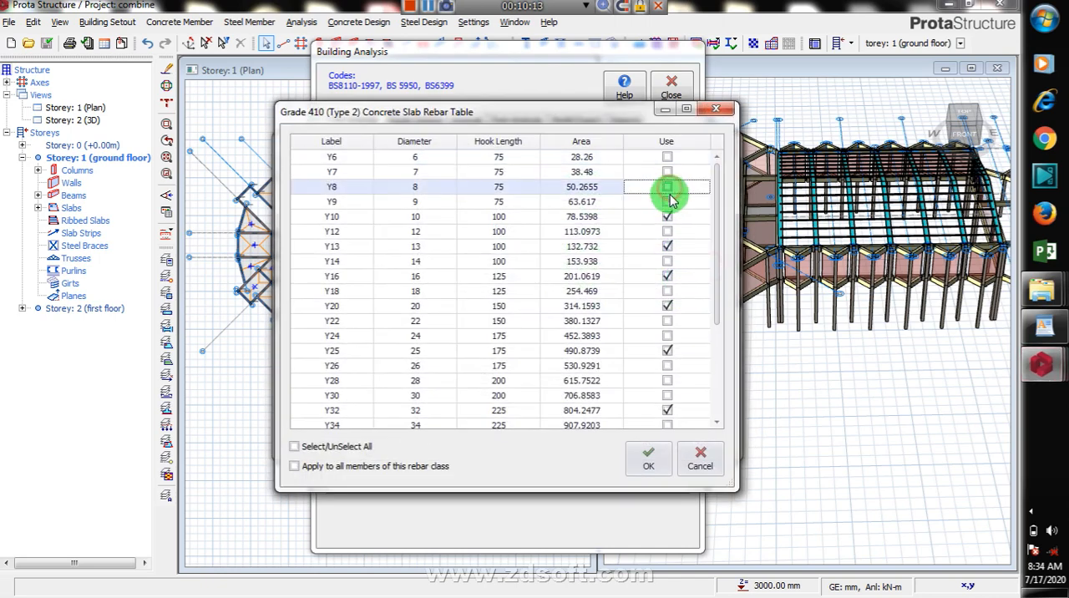
click(668, 217)
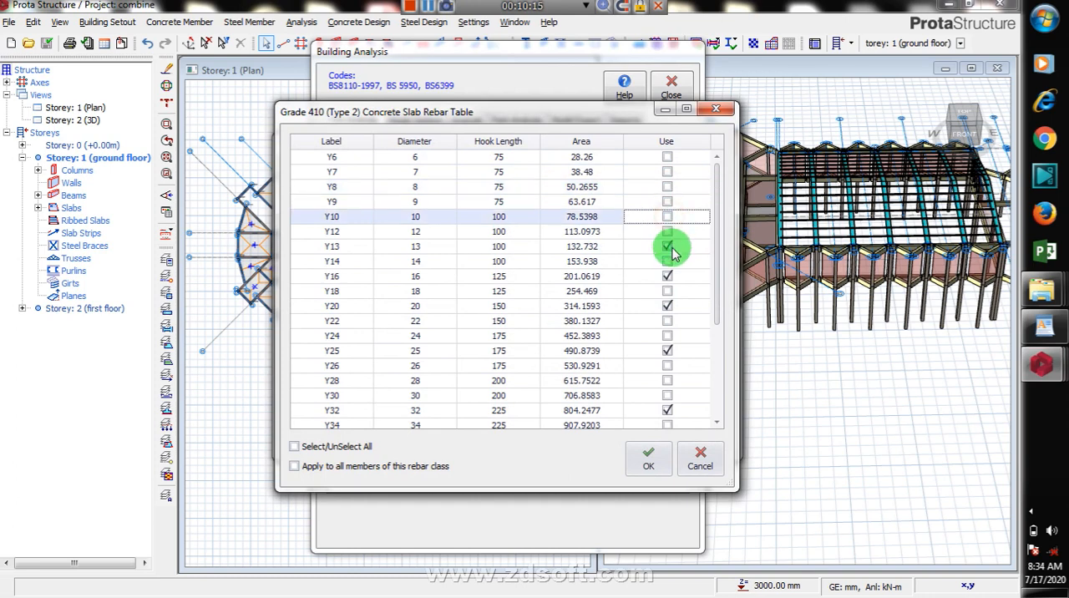
click(667, 232)
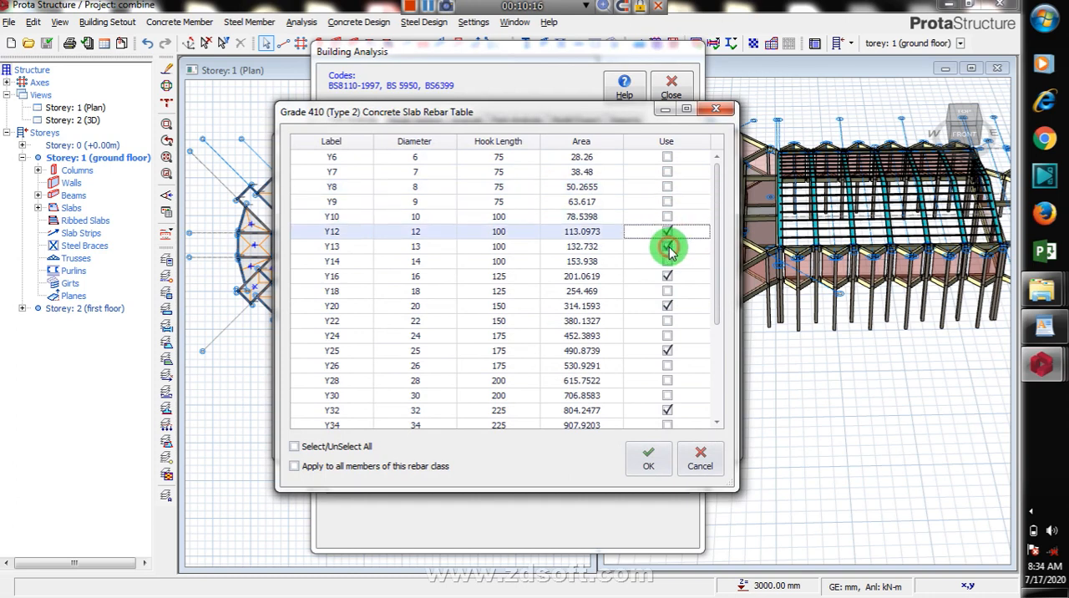
click(669, 247)
click(667, 276)
click(667, 306)
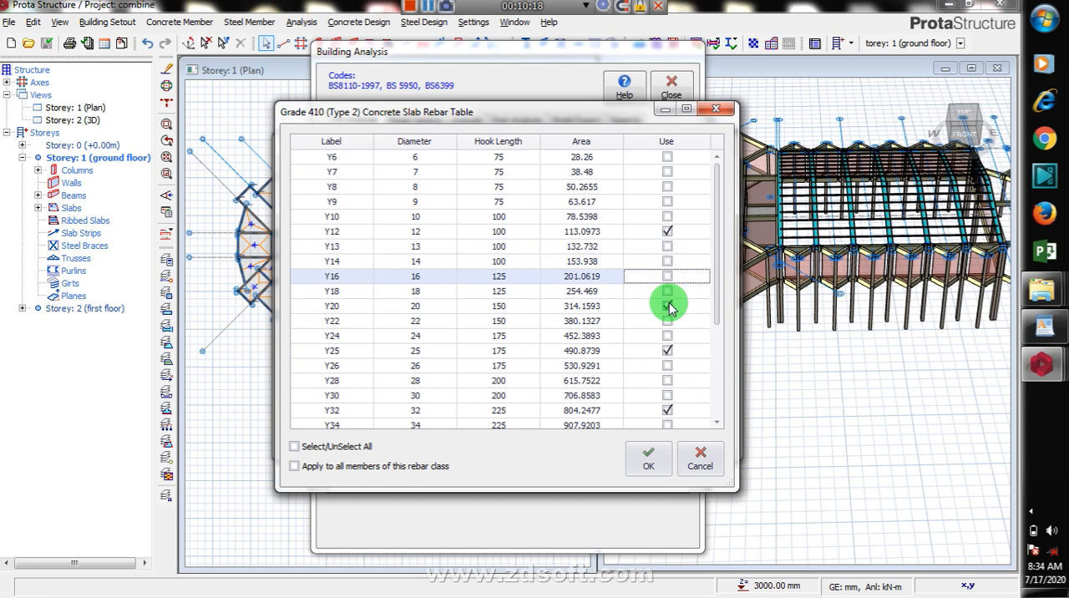
click(667, 351)
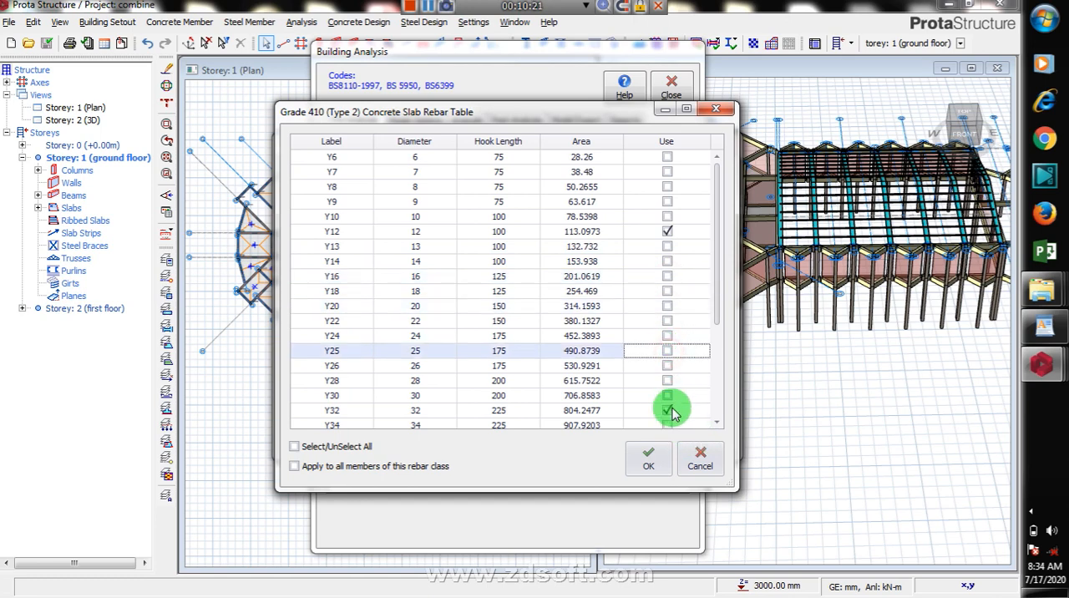
click(667, 410)
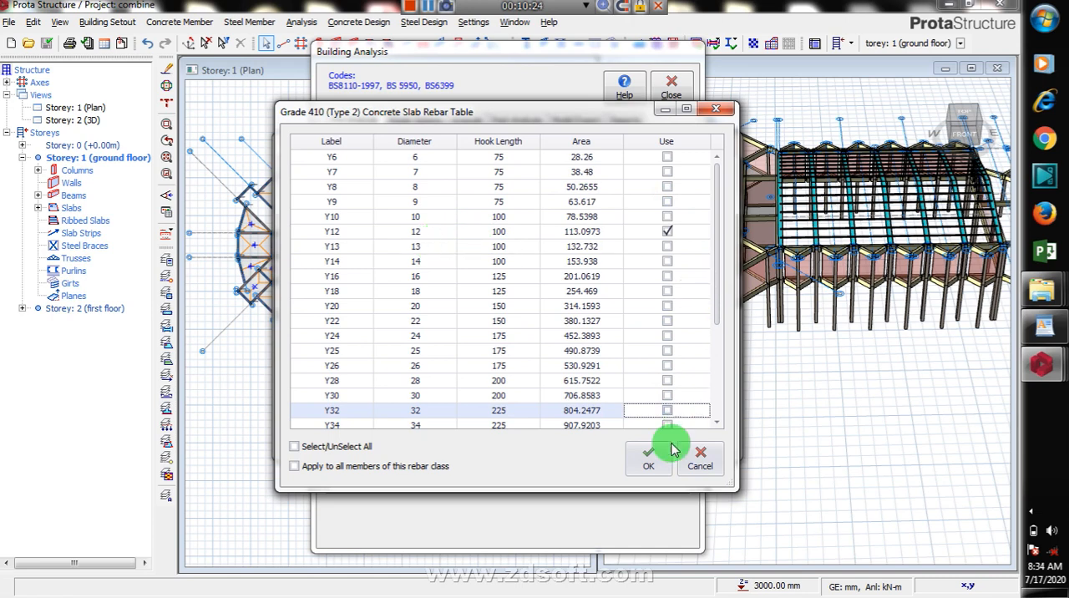
click(717, 423)
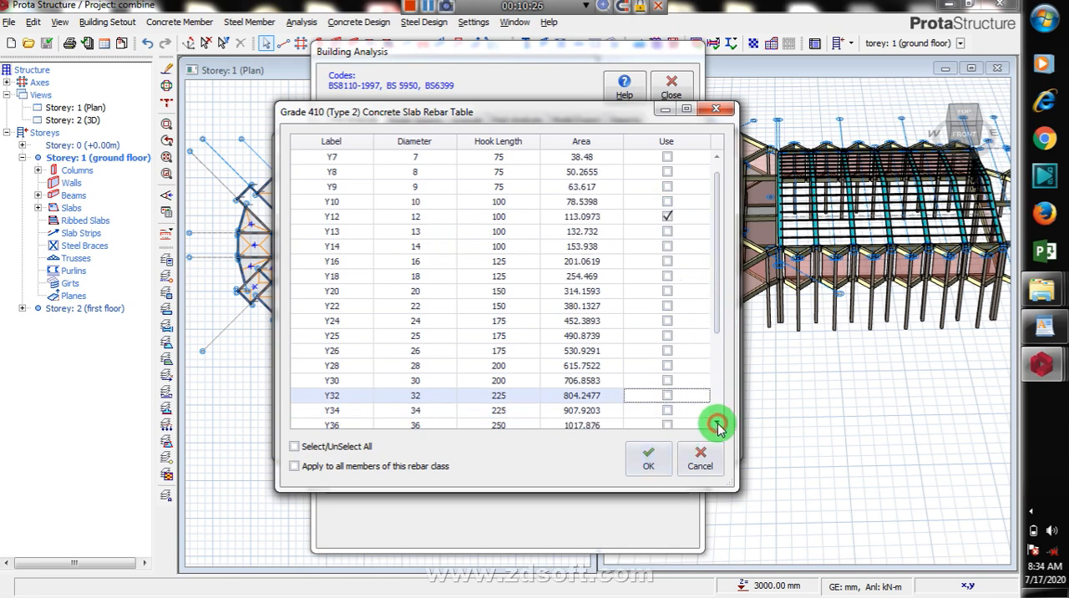
click(716, 423)
click(718, 424)
click(718, 424)
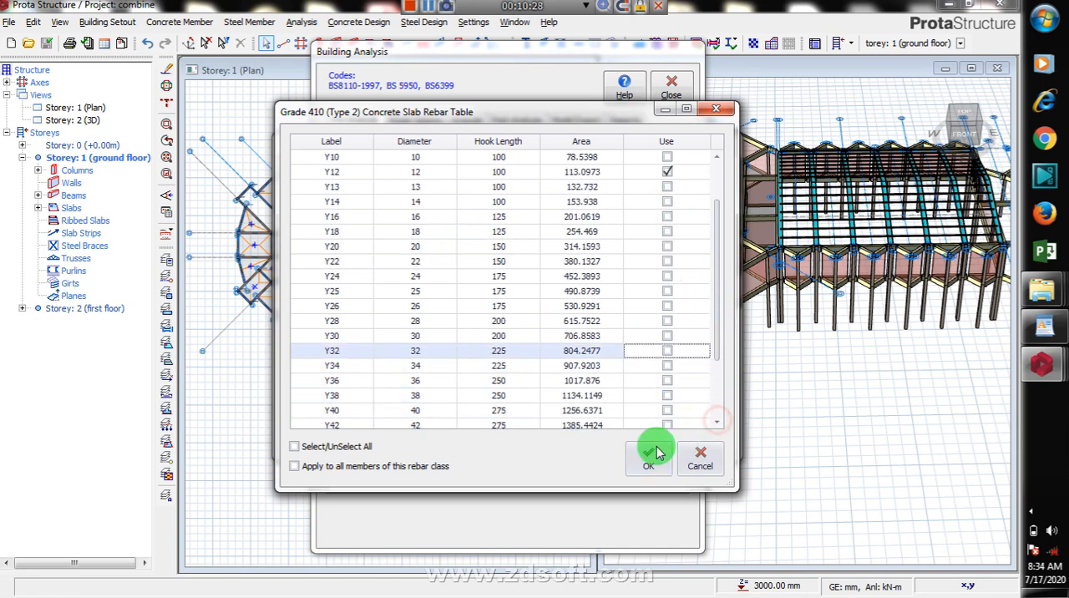
click(648, 461)
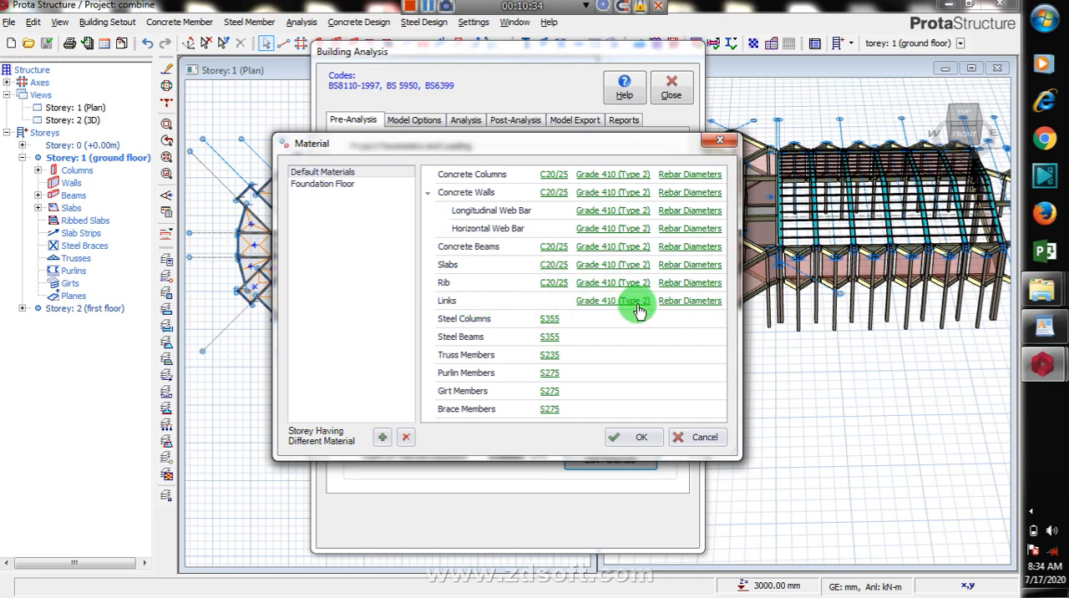
Step: Restrict the link rebar diameters to Y10 by excluding Y8, Y9, Y13, Y18, Y20, Y25 and Y32, and accept the material settings
click(688, 301)
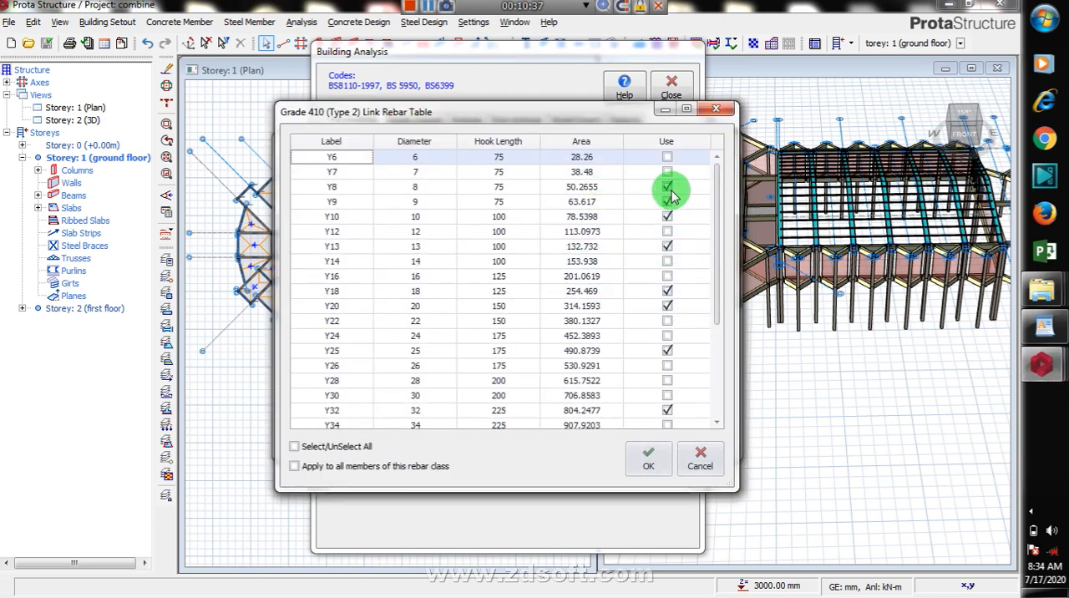
click(668, 187)
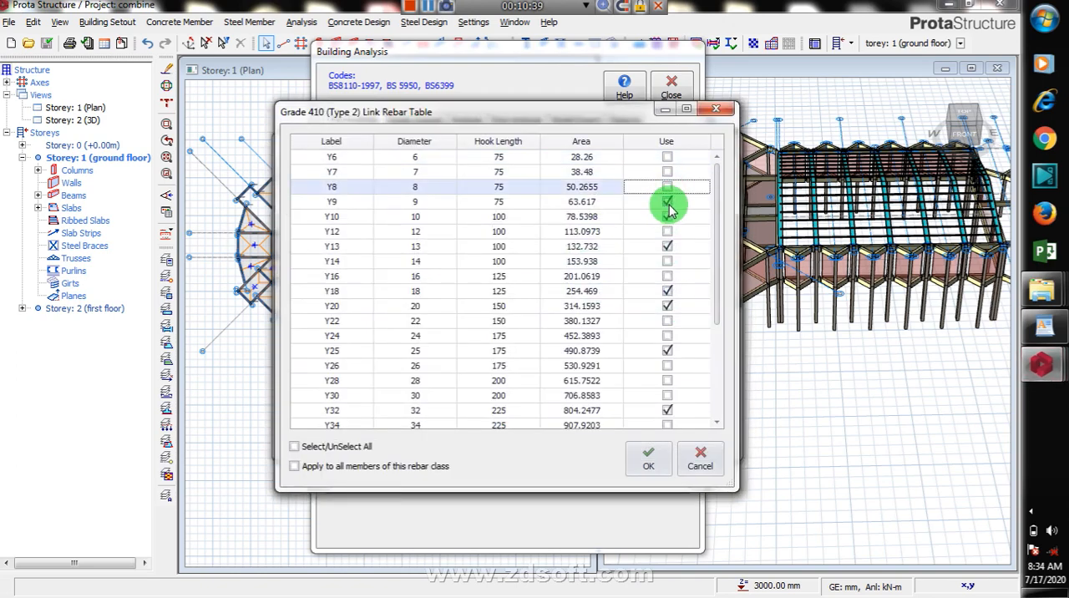
click(667, 202)
click(667, 246)
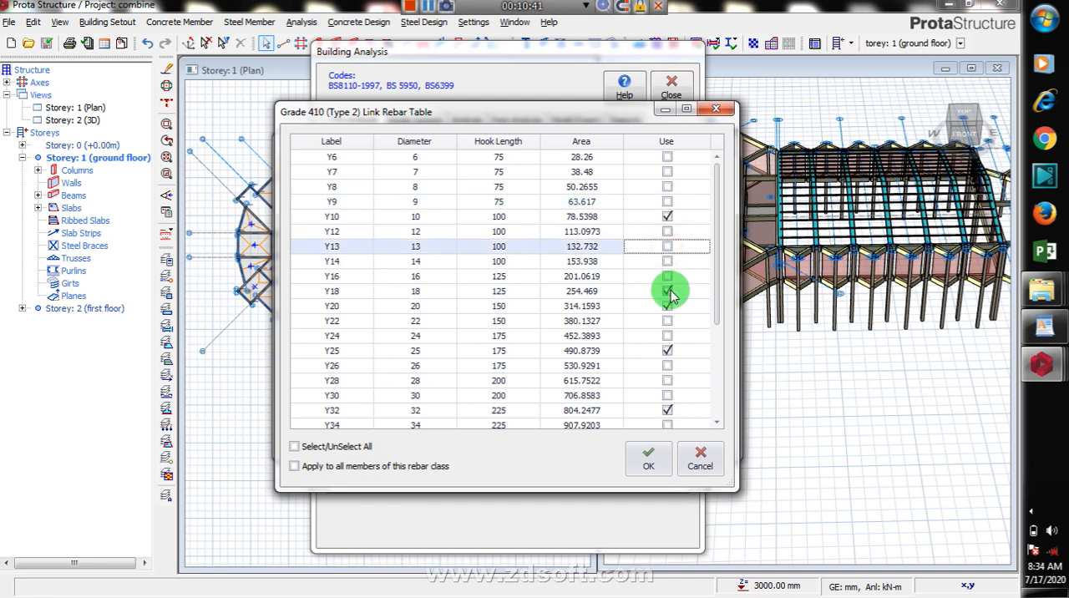
click(667, 291)
click(668, 306)
click(668, 351)
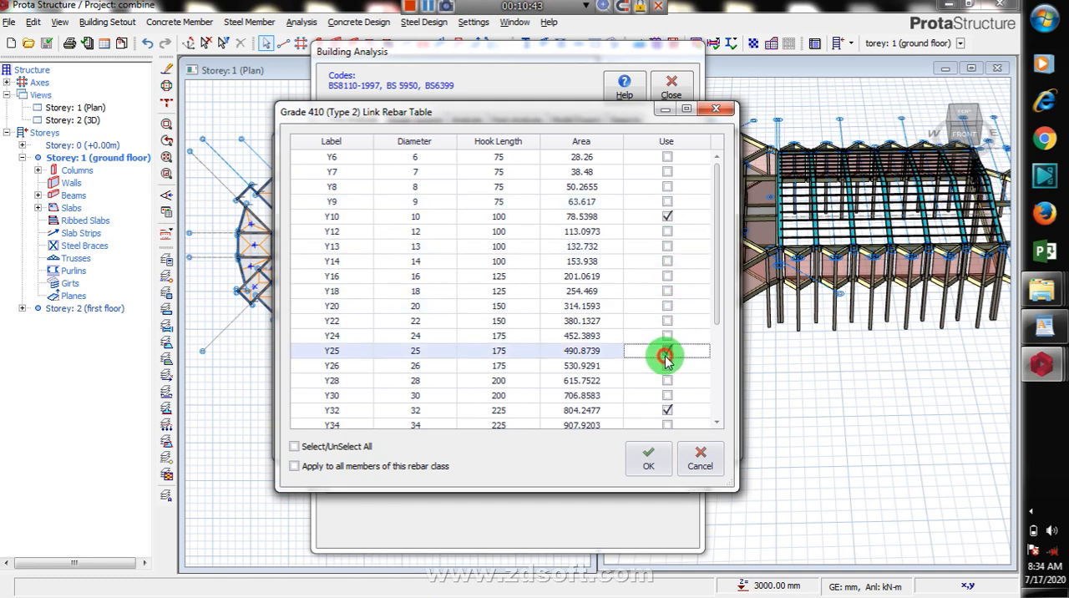
click(667, 410)
drag(711, 303, 716, 239)
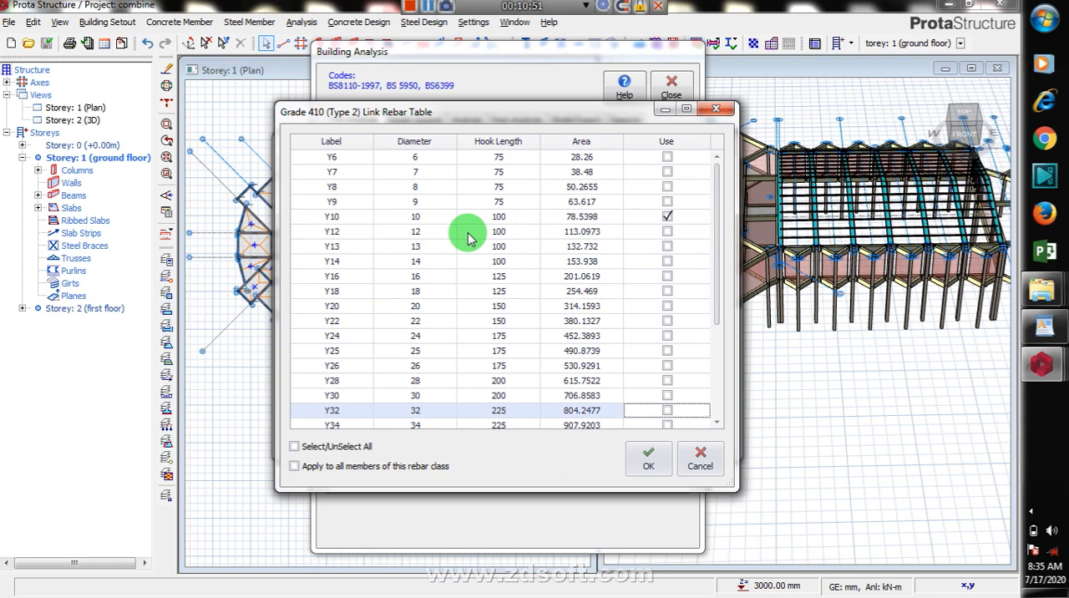
click(651, 466)
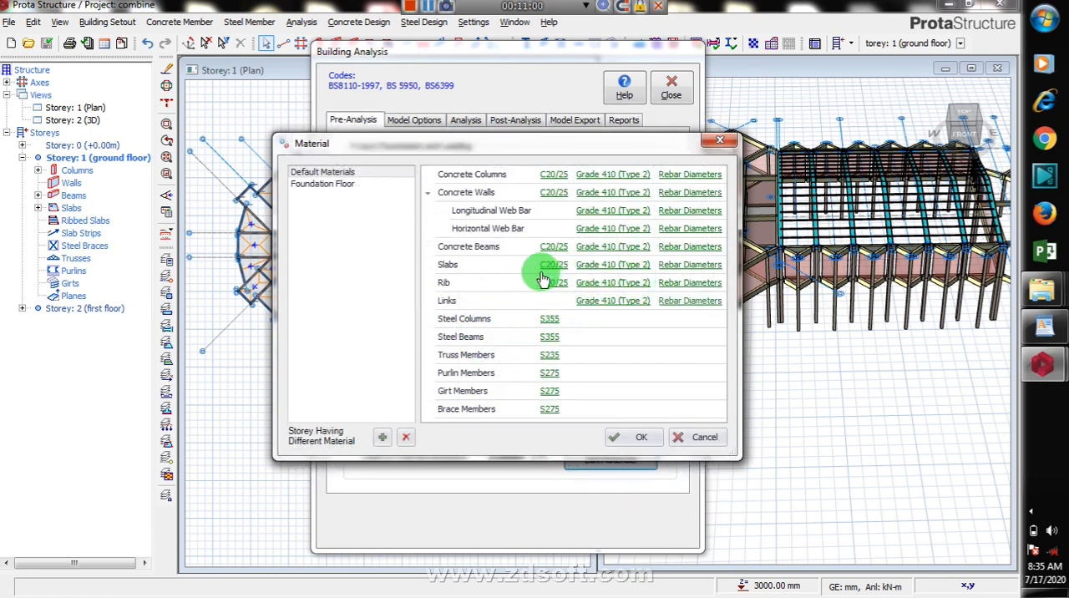
click(628, 440)
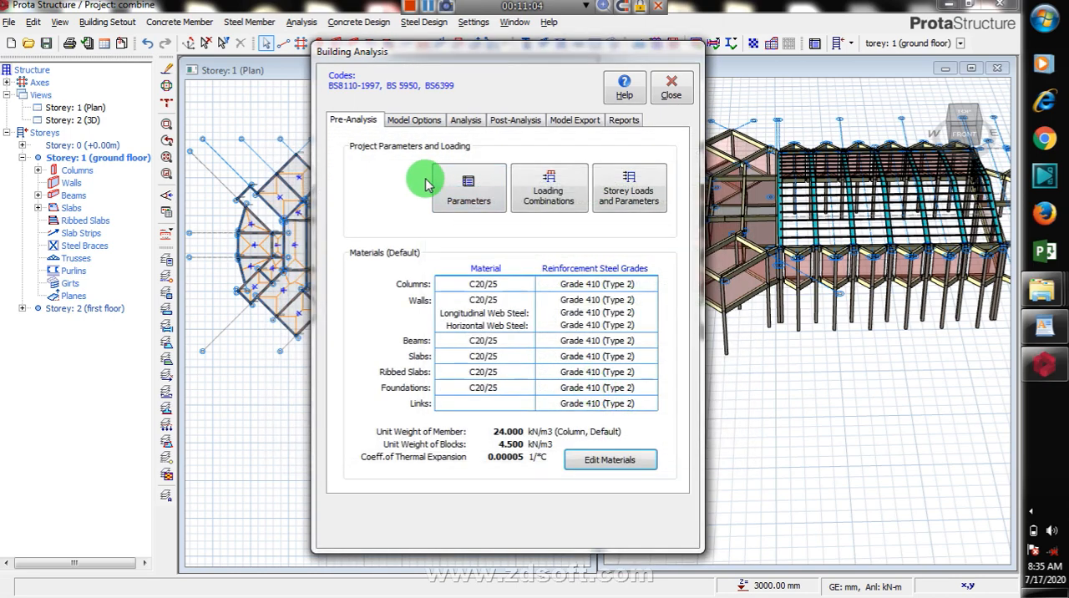
Step: Review the project's design codes, including the available concrete codes, and its foundation, lateral loading and lateral drift parameters
click(483, 207)
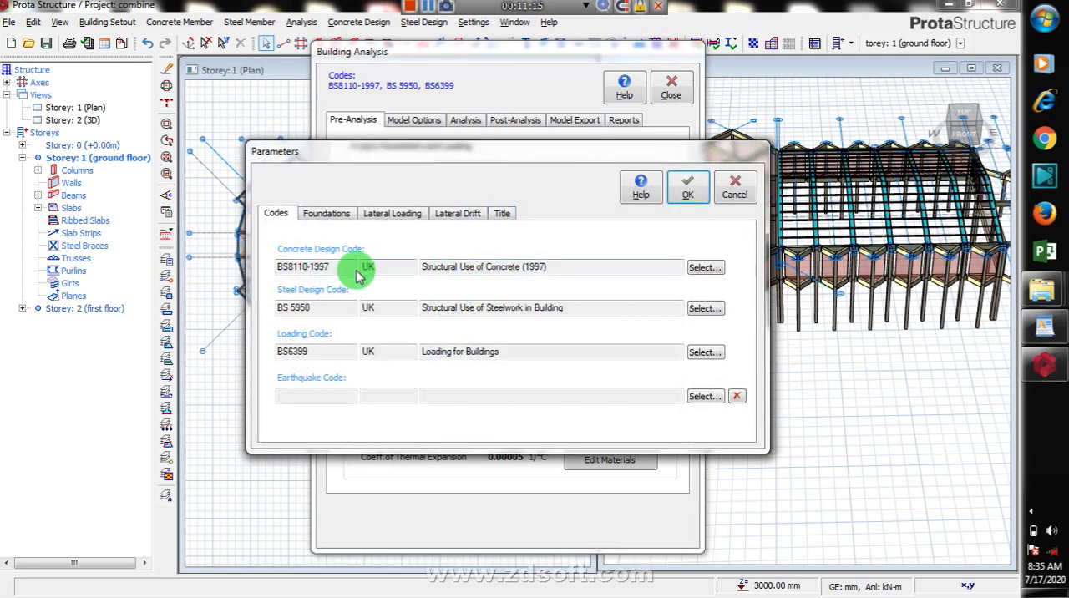
click(701, 269)
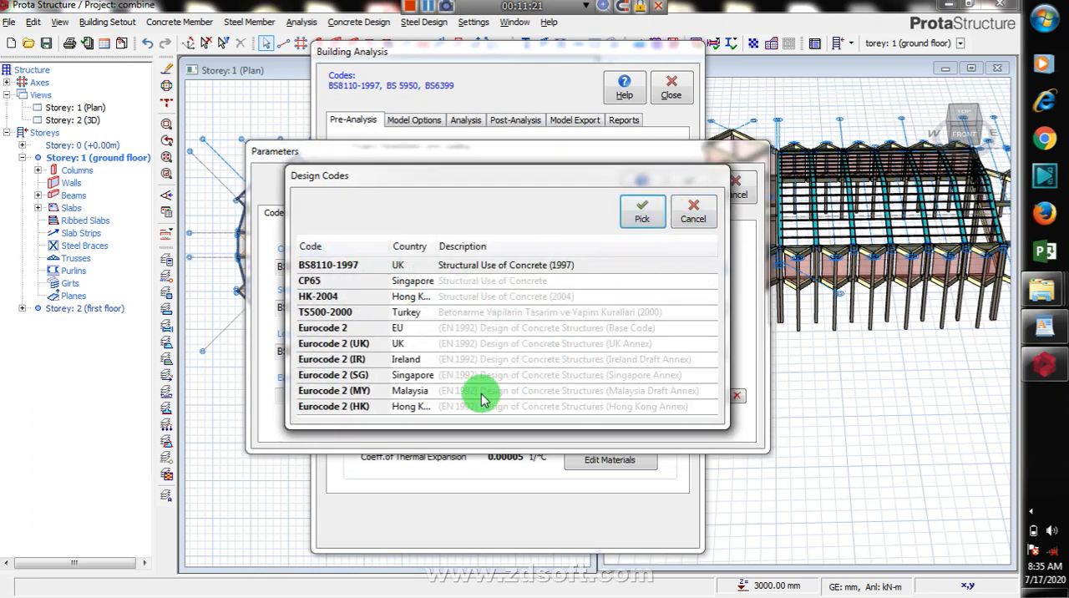
click(695, 219)
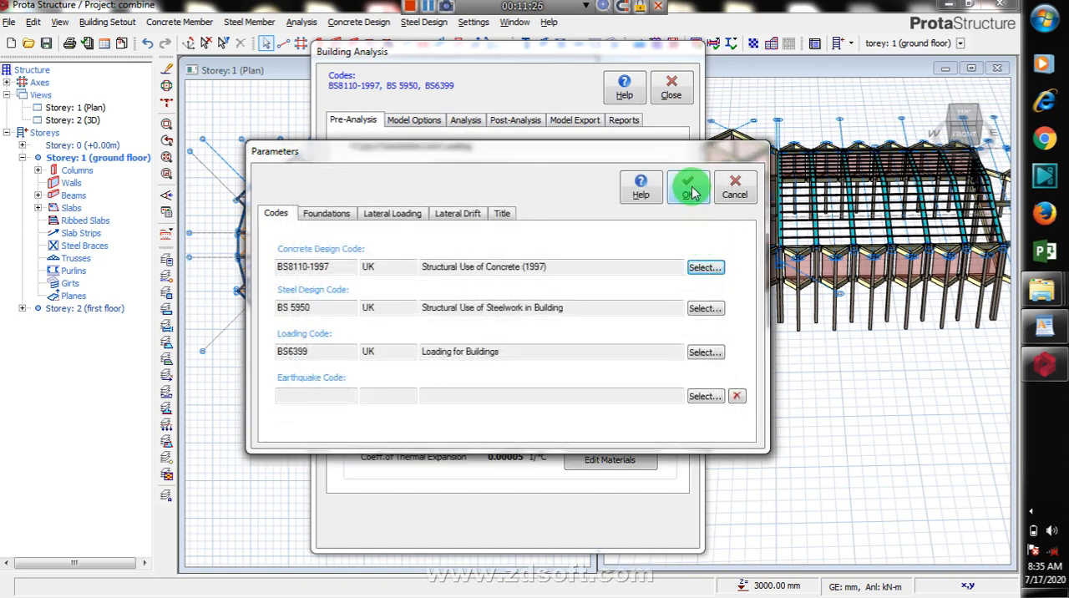
click(317, 213)
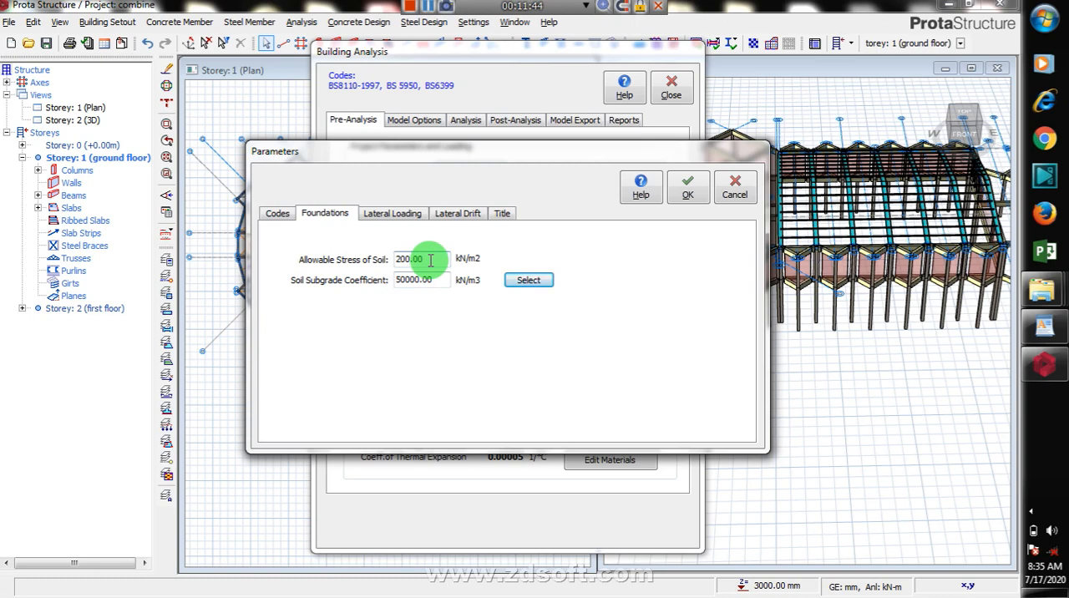
click(391, 215)
click(451, 216)
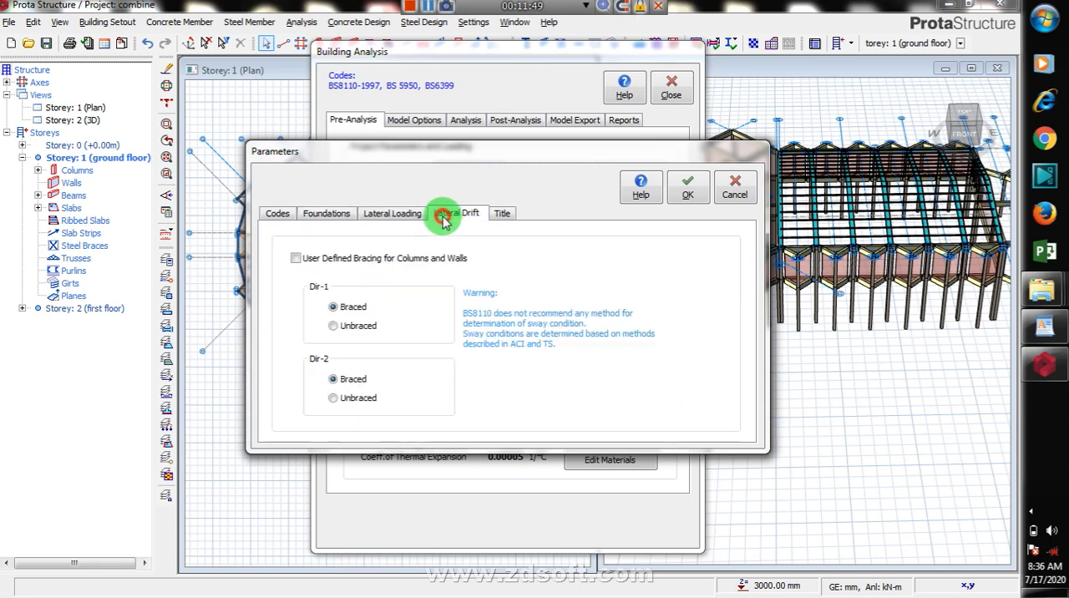
Step: Review the project title fields for header, engineer, checker, project number and date, leaving them blank, and accept the parameters
click(505, 217)
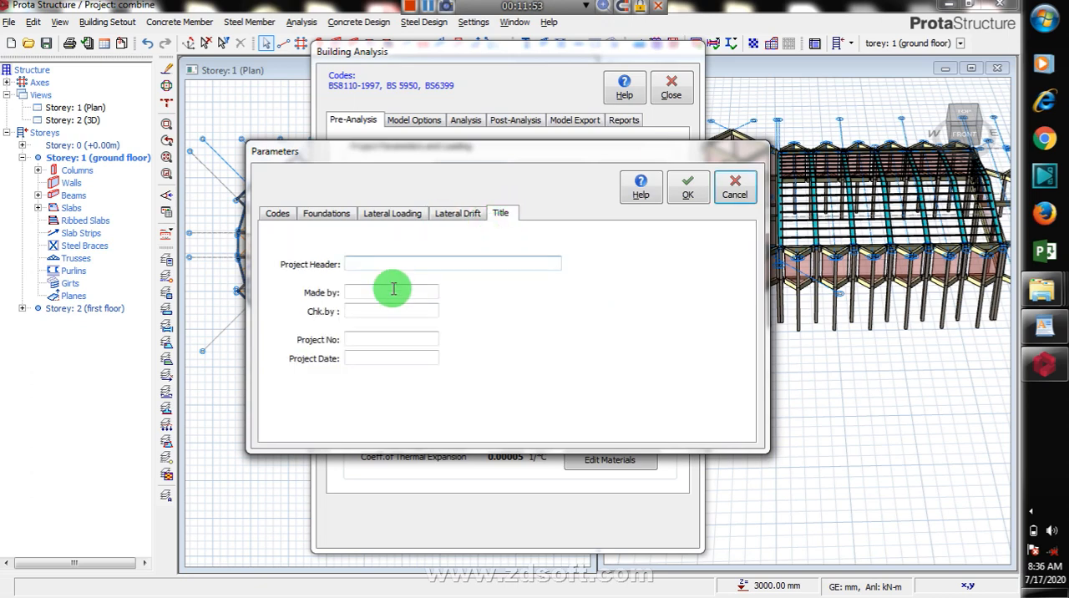
click(392, 263)
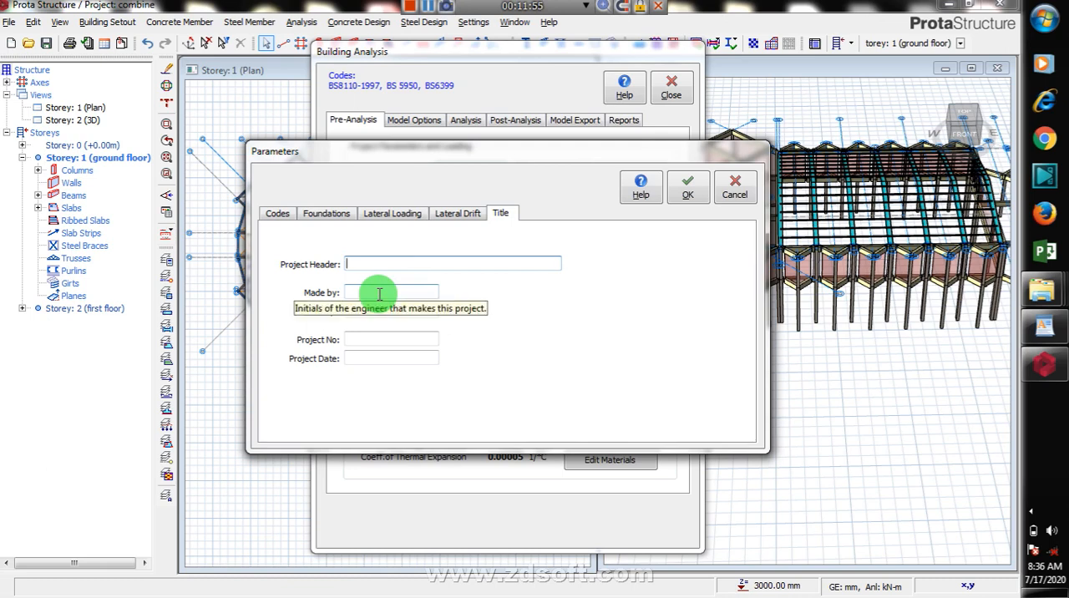
click(380, 295)
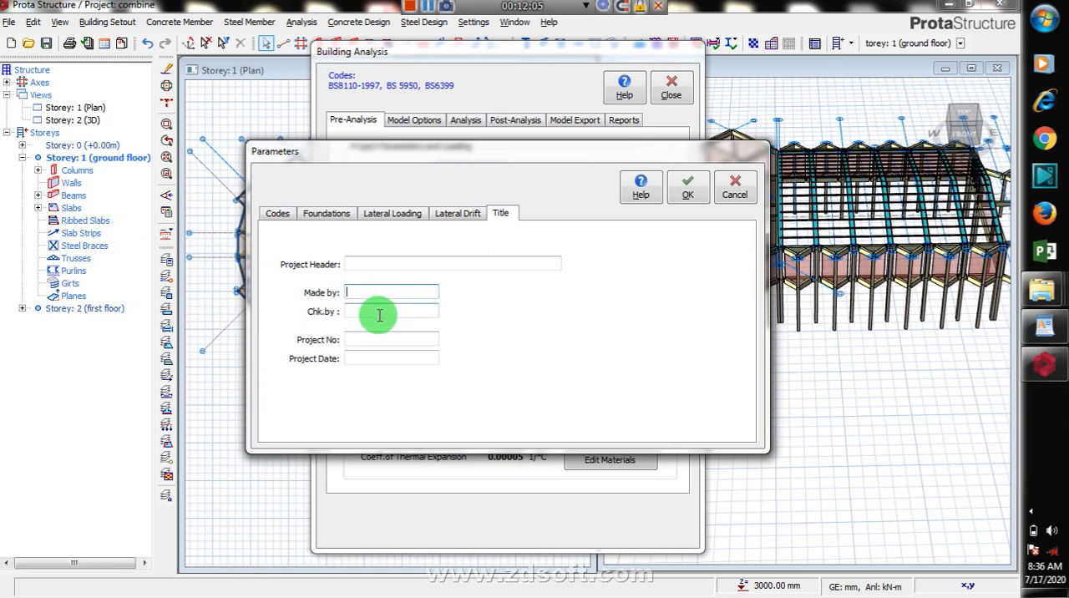
click(379, 310)
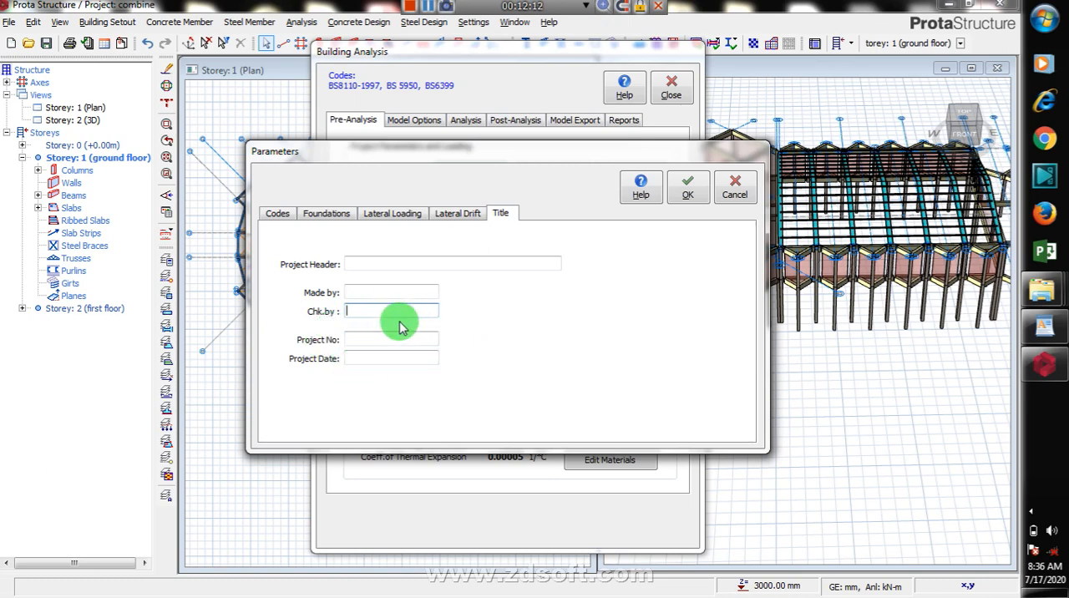
click(379, 338)
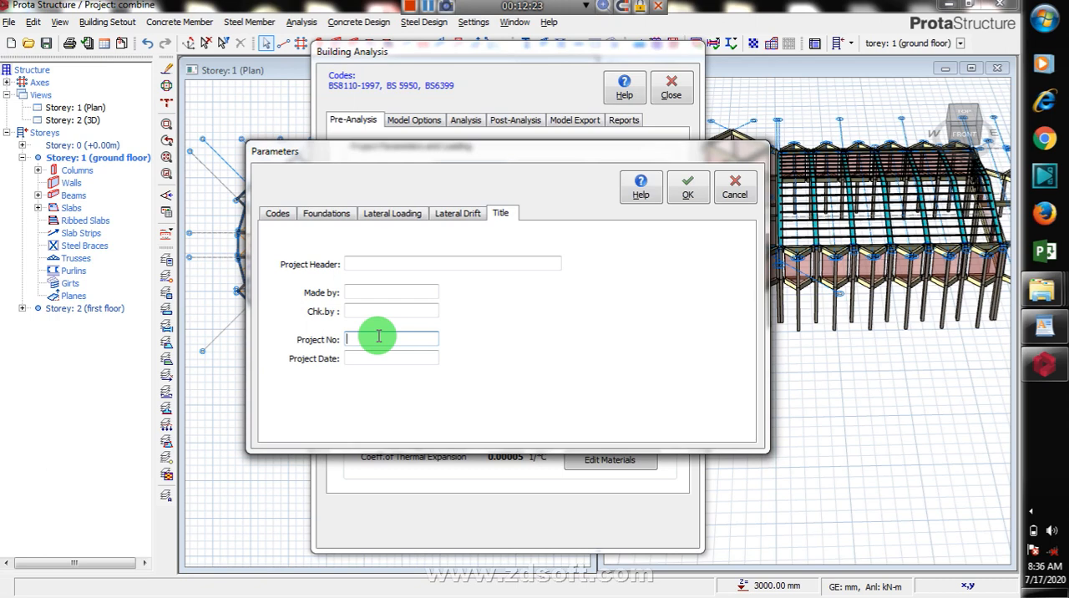
click(379, 356)
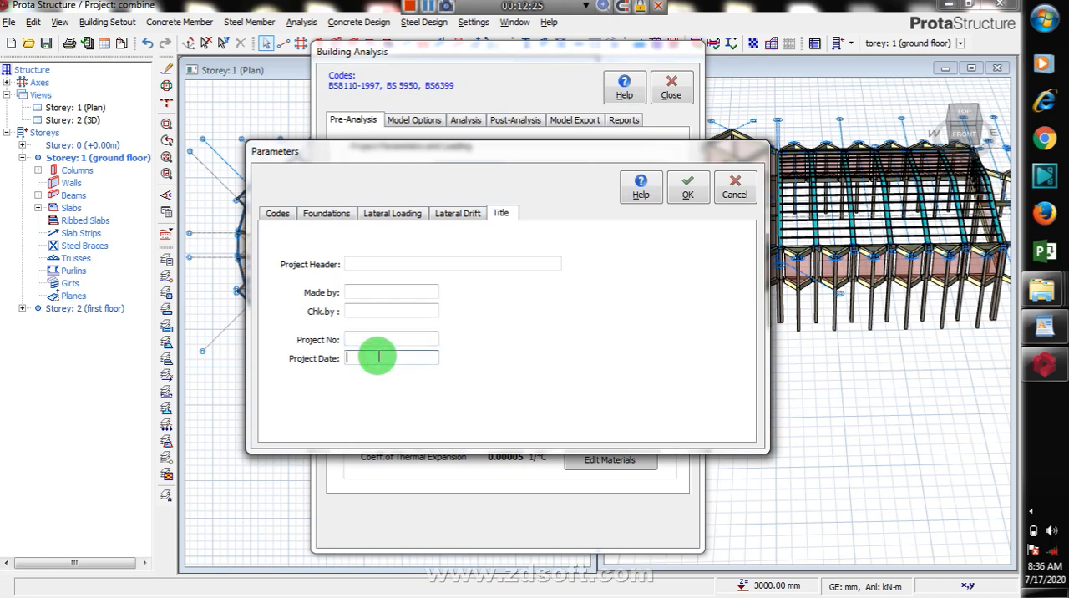
click(687, 199)
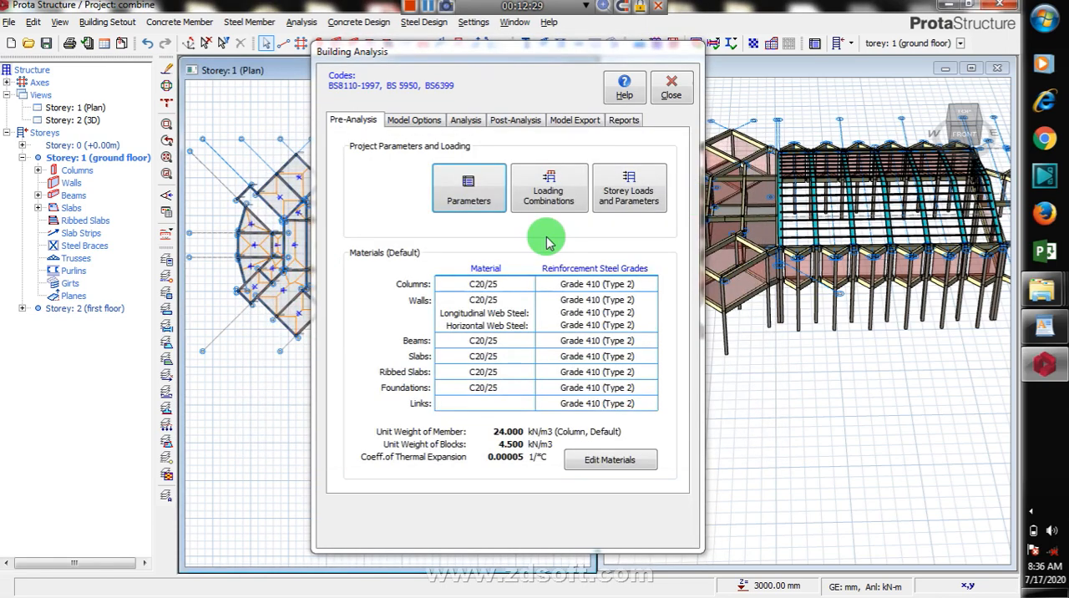
Step: Generate the load combinations automatically with notional loading and without wind, soil pressure or temperature loading, and save them
click(575, 212)
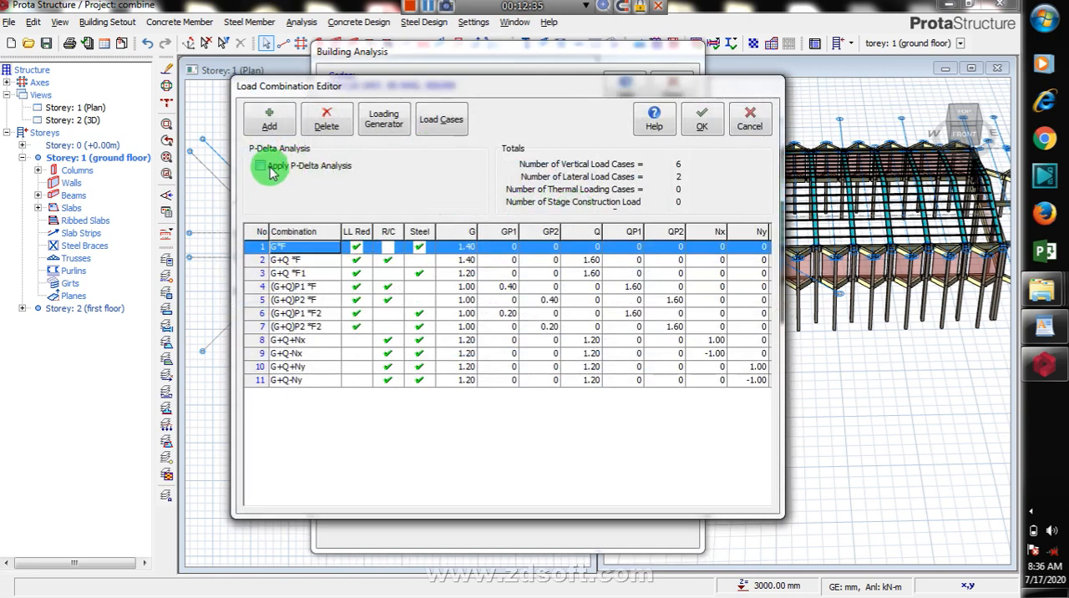
click(377, 136)
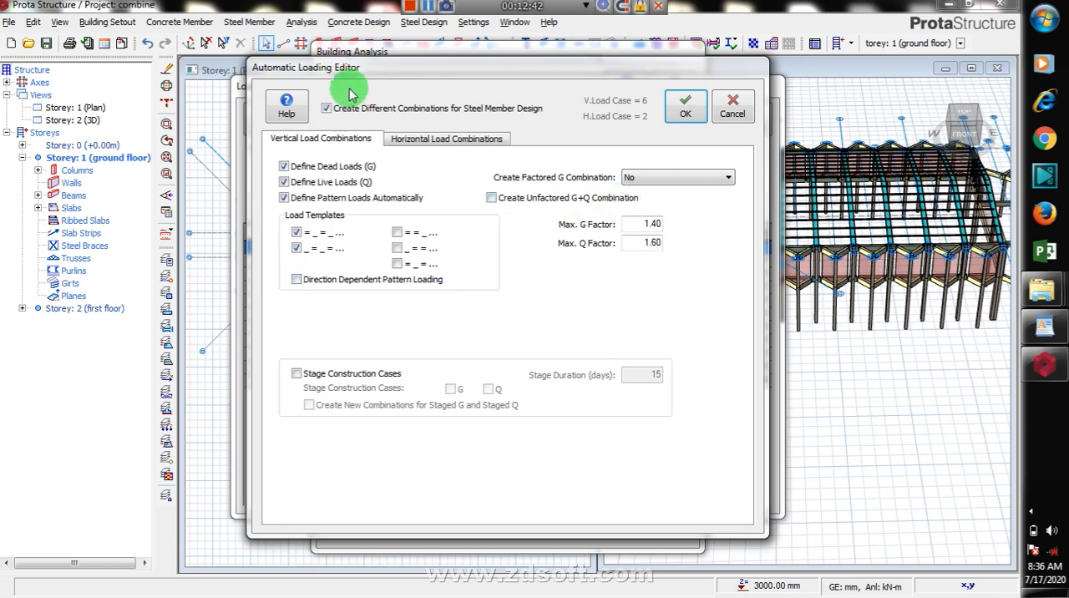
click(422, 137)
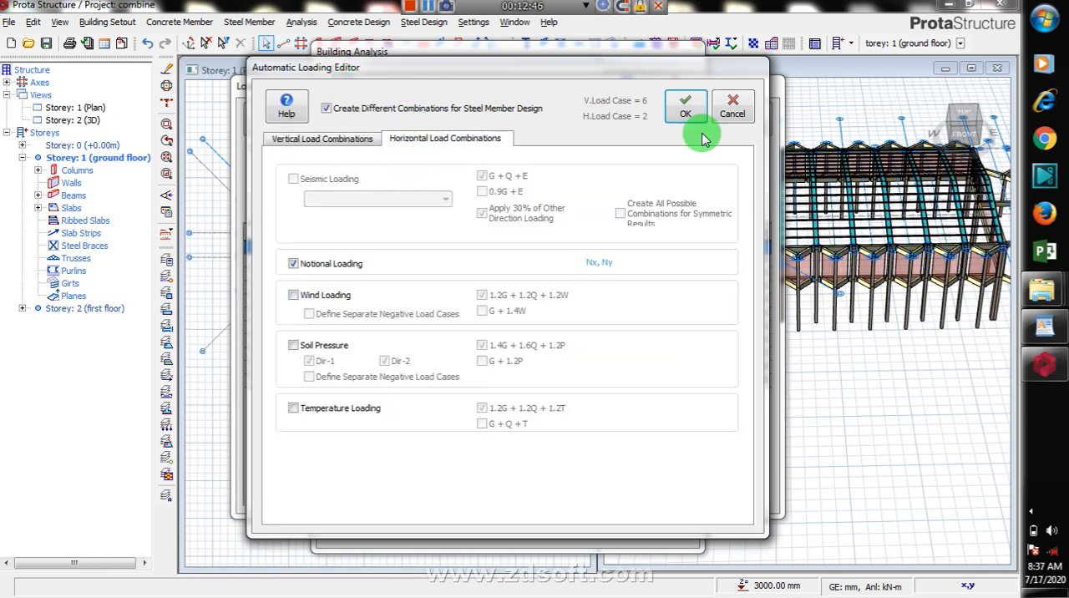
click(686, 110)
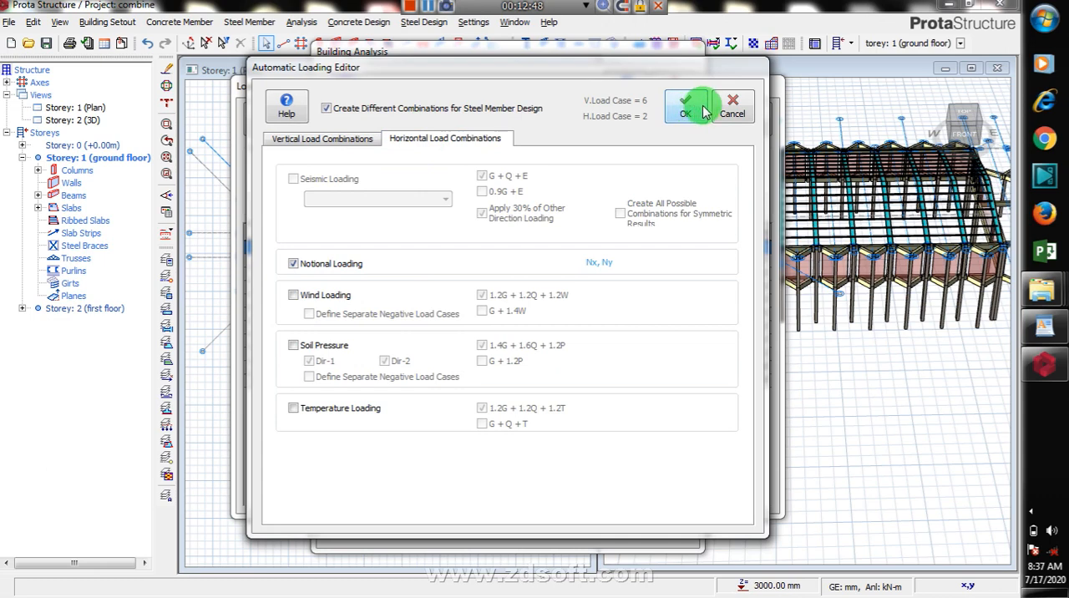
click(296, 297)
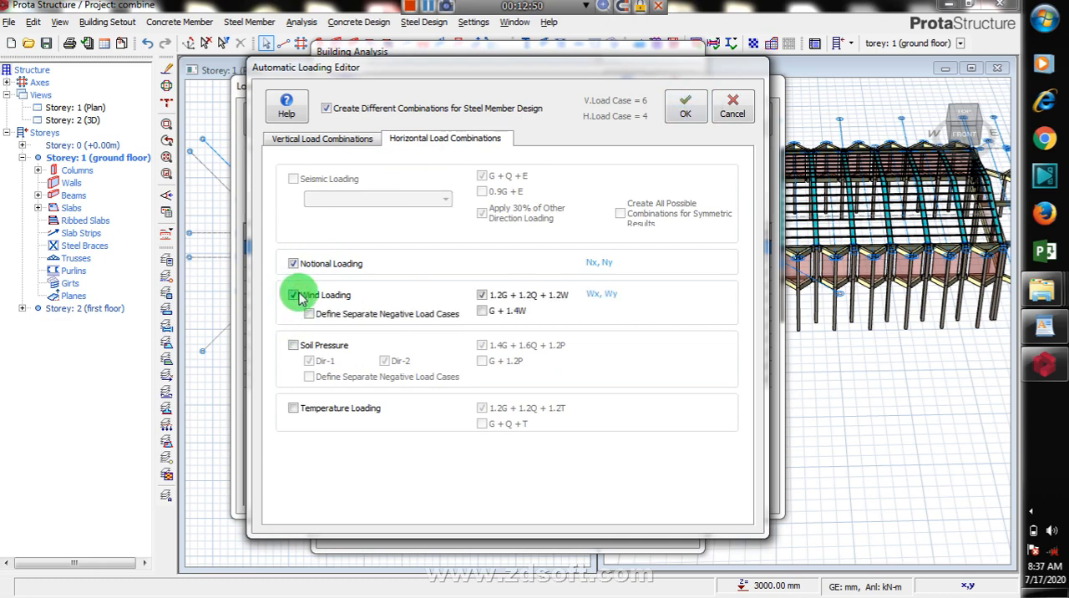
click(294, 296)
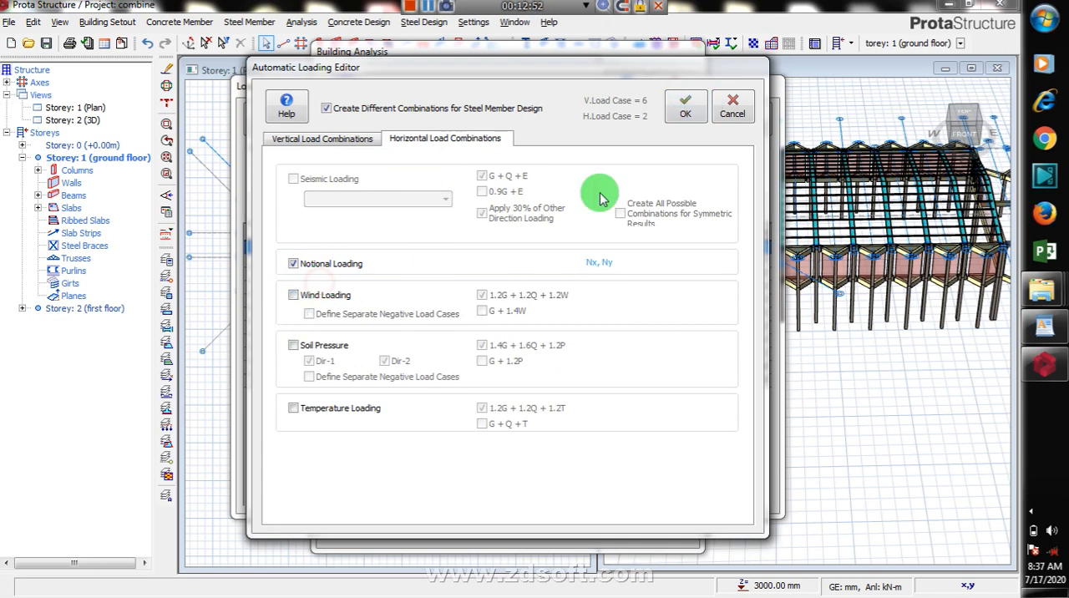
click(686, 109)
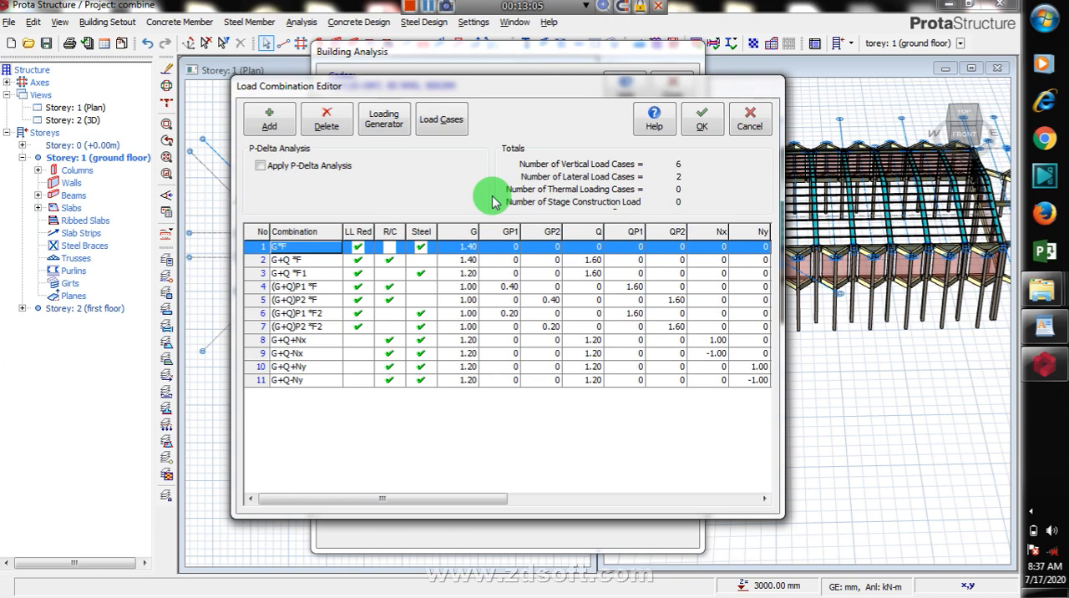
click(710, 127)
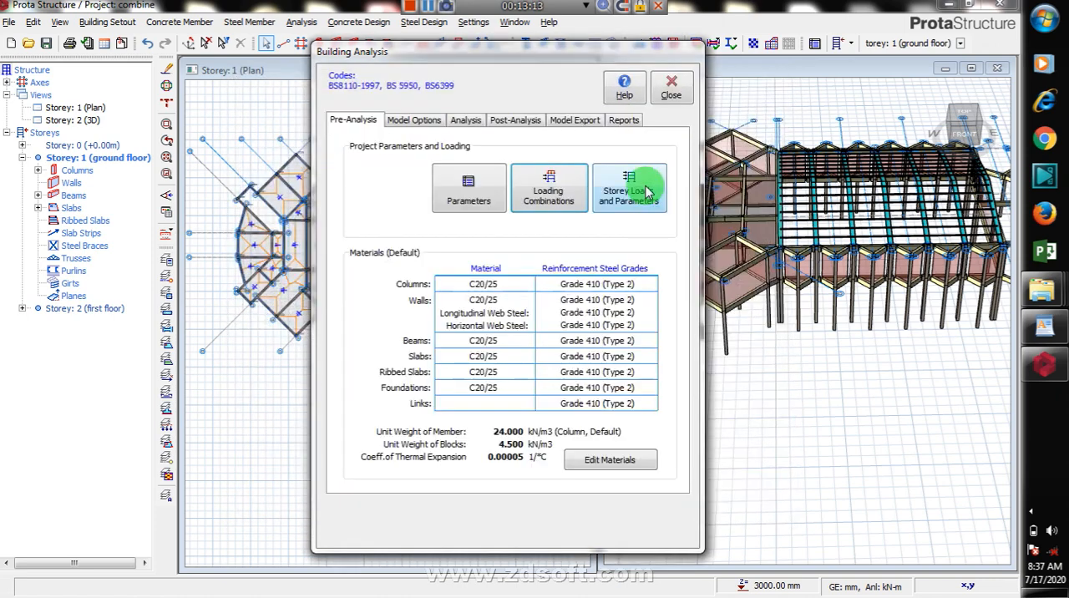
Step: Review and accept the storey parameters and loads for the ground floor and first floor
click(648, 202)
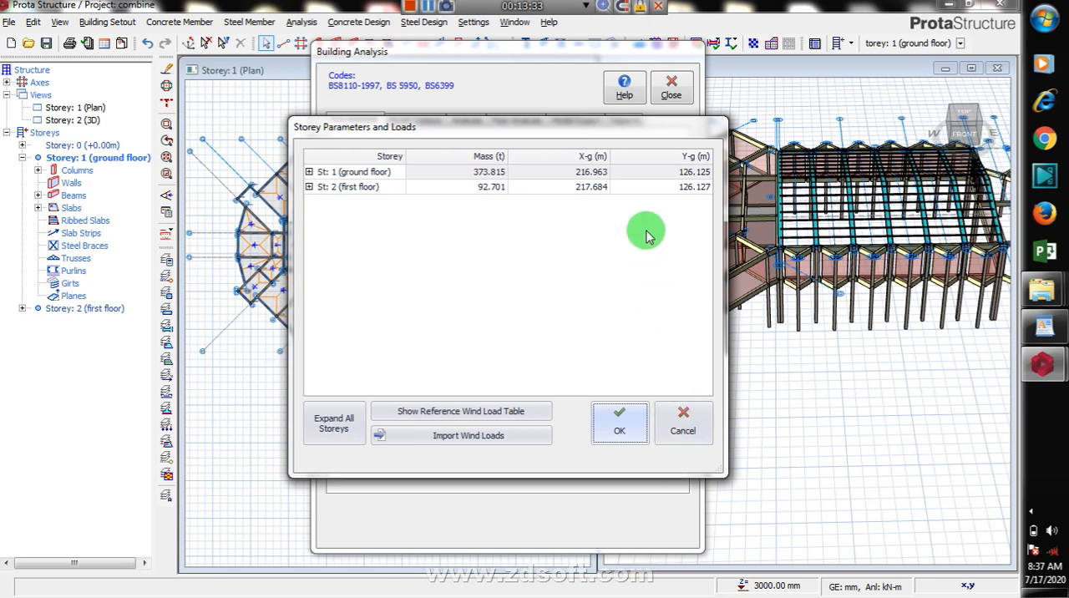
click(630, 430)
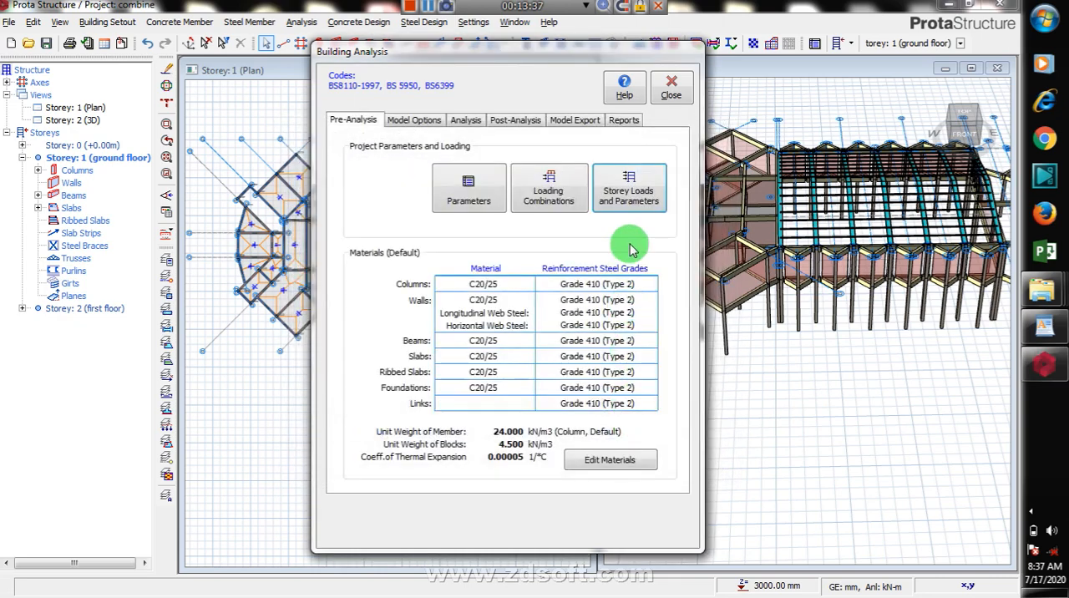
click(418, 122)
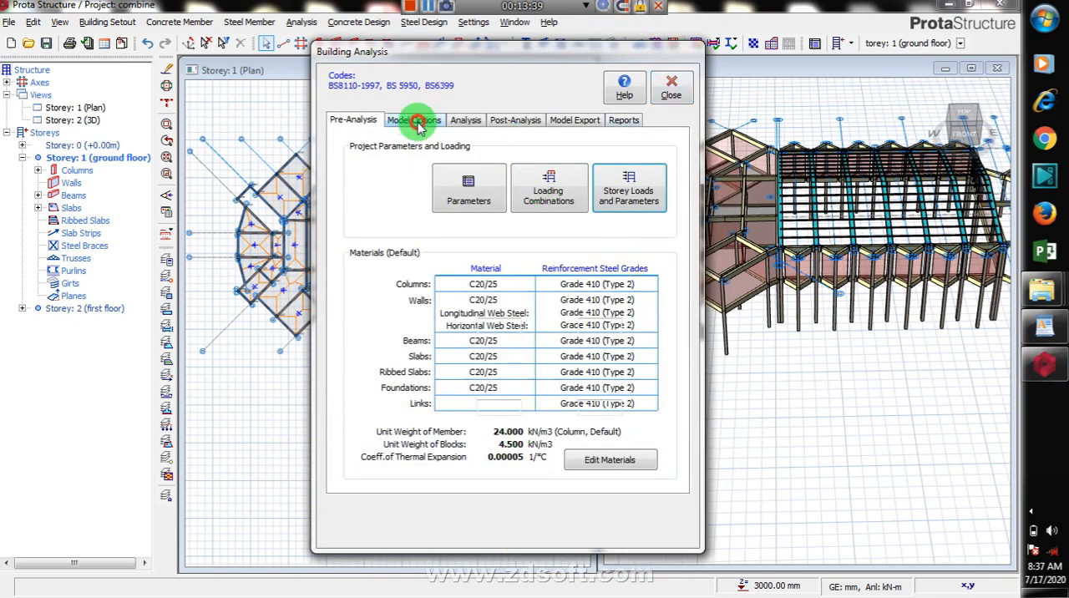
Step: Run the building analysis with column/wall and beam reinforcement design, bar re-selection for both, and the steel member design check
click(467, 121)
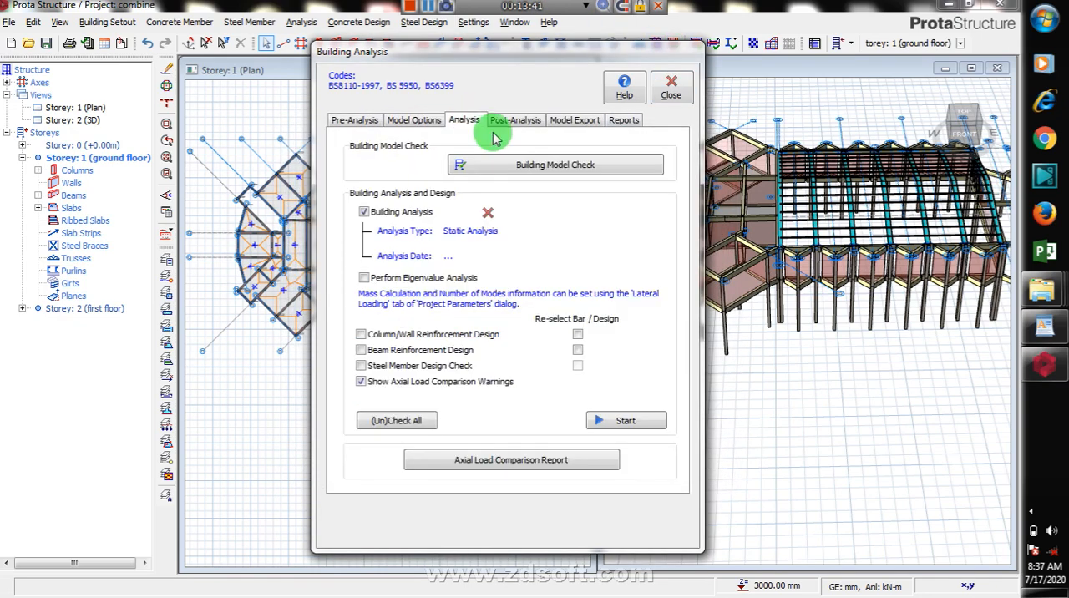
click(361, 366)
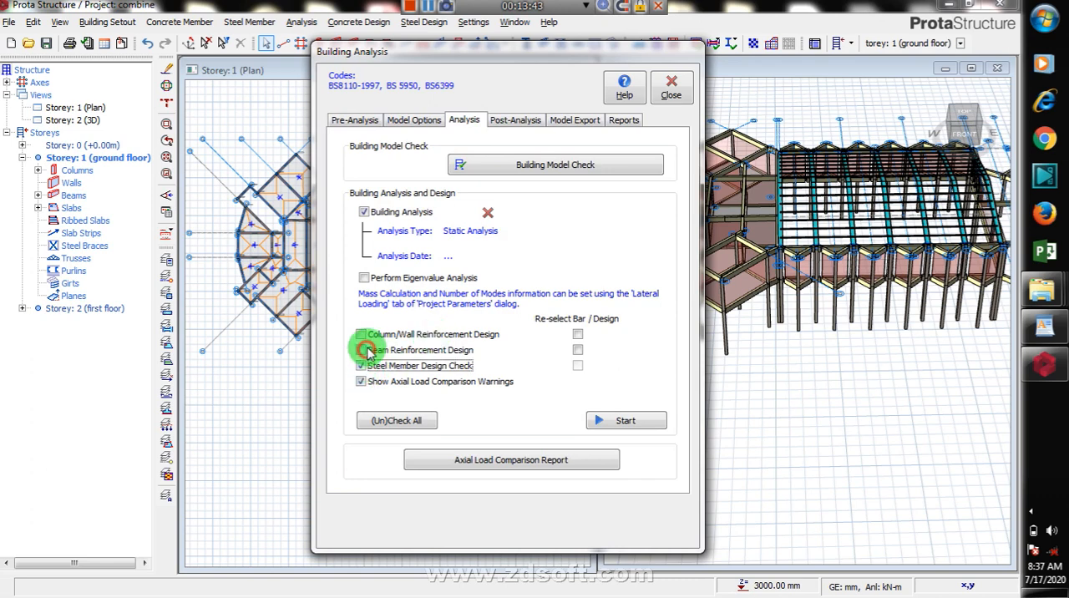
click(361, 350)
click(361, 335)
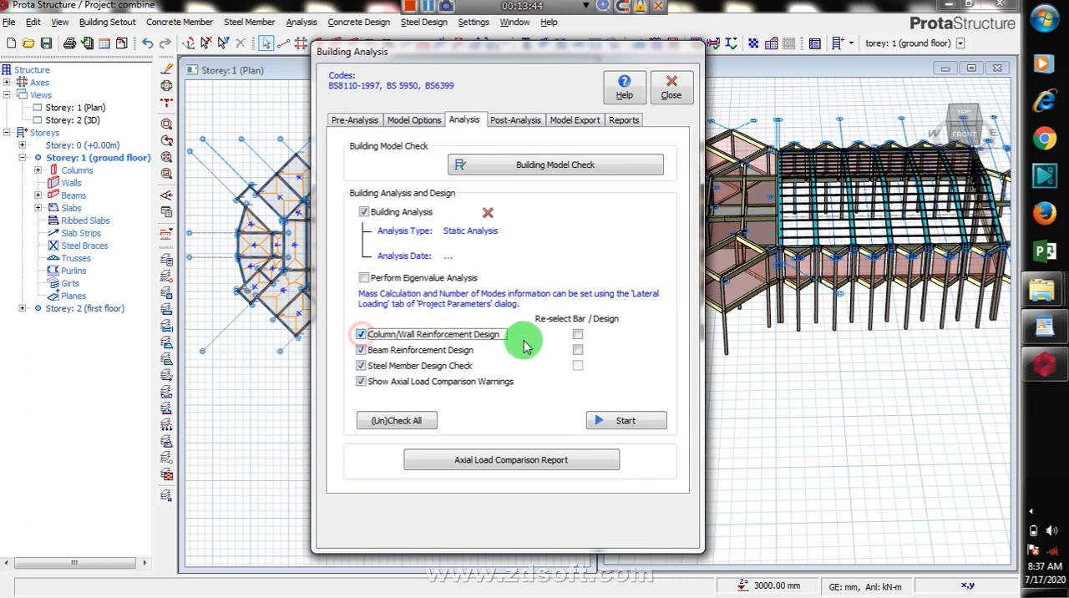
click(577, 350)
click(577, 334)
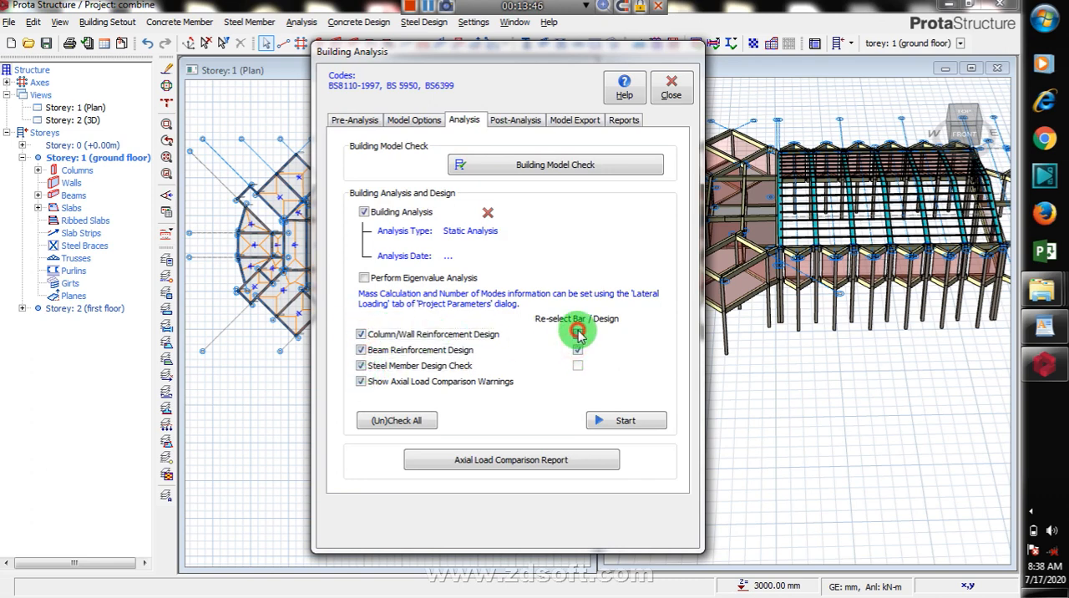
click(625, 422)
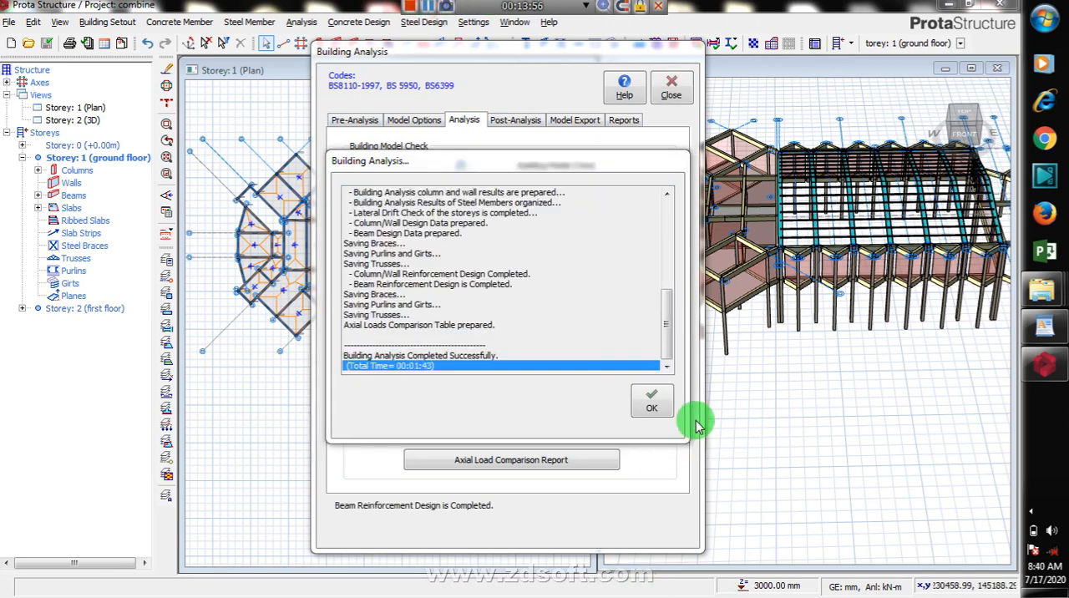
click(657, 404)
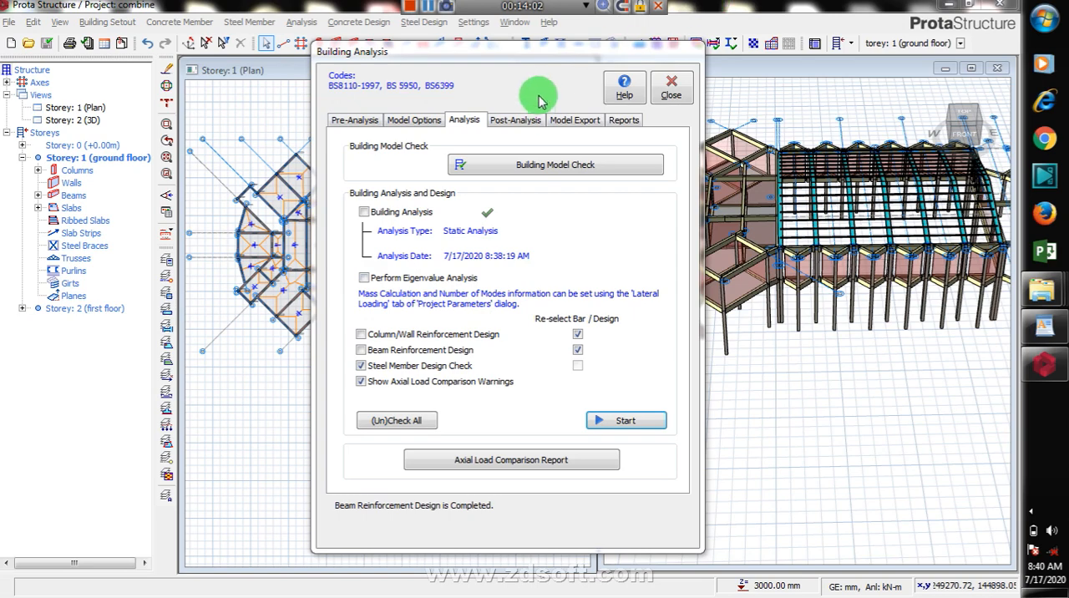
Step: Examine the post-analysis, model export and report options available for the building analysis
click(524, 120)
click(579, 122)
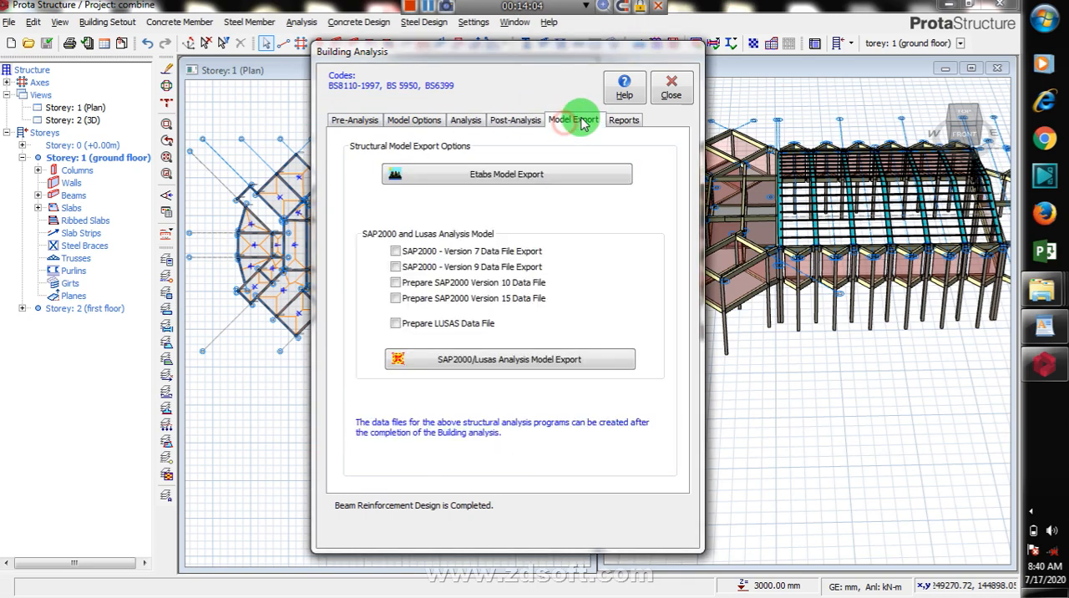
click(623, 120)
click(573, 119)
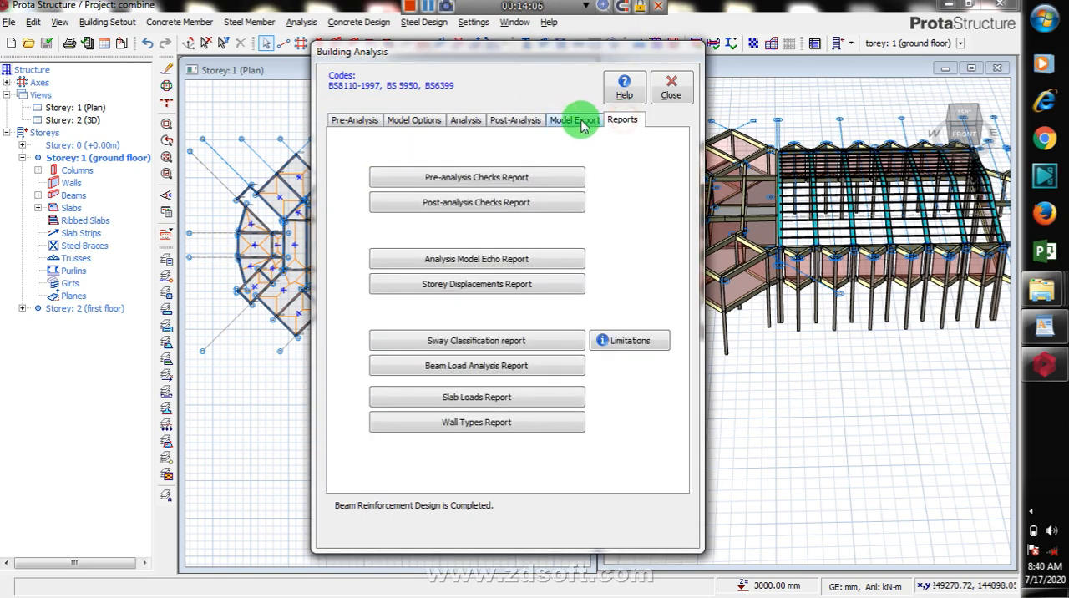
click(513, 121)
click(461, 119)
Step: Review the analysis model options: general model, shear wall and slab modelling, stiffnesses and the warning and drift limit settings
click(412, 121)
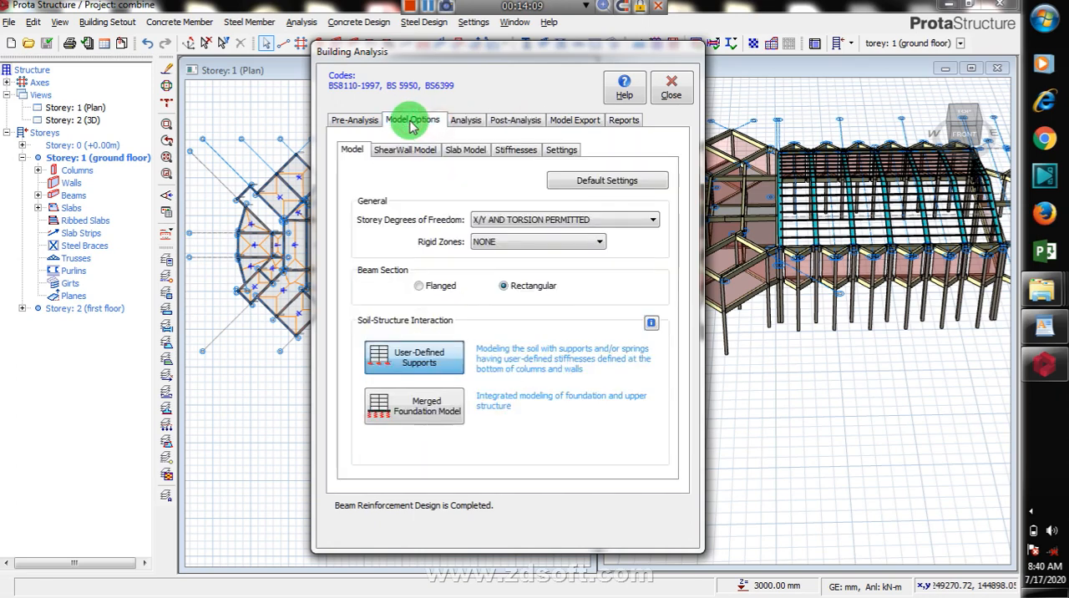
click(357, 121)
click(411, 121)
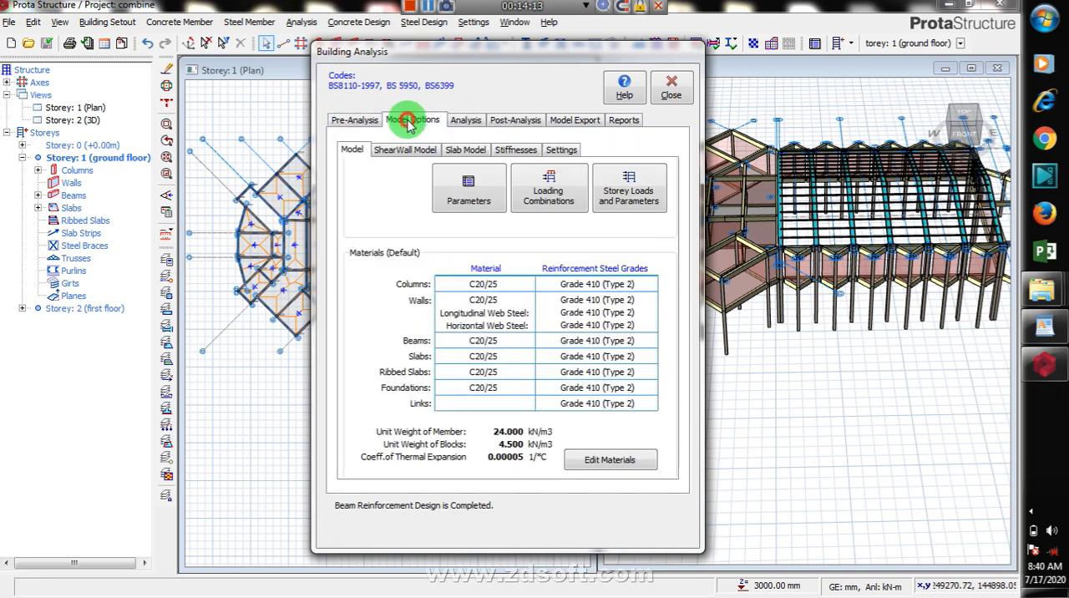
click(405, 150)
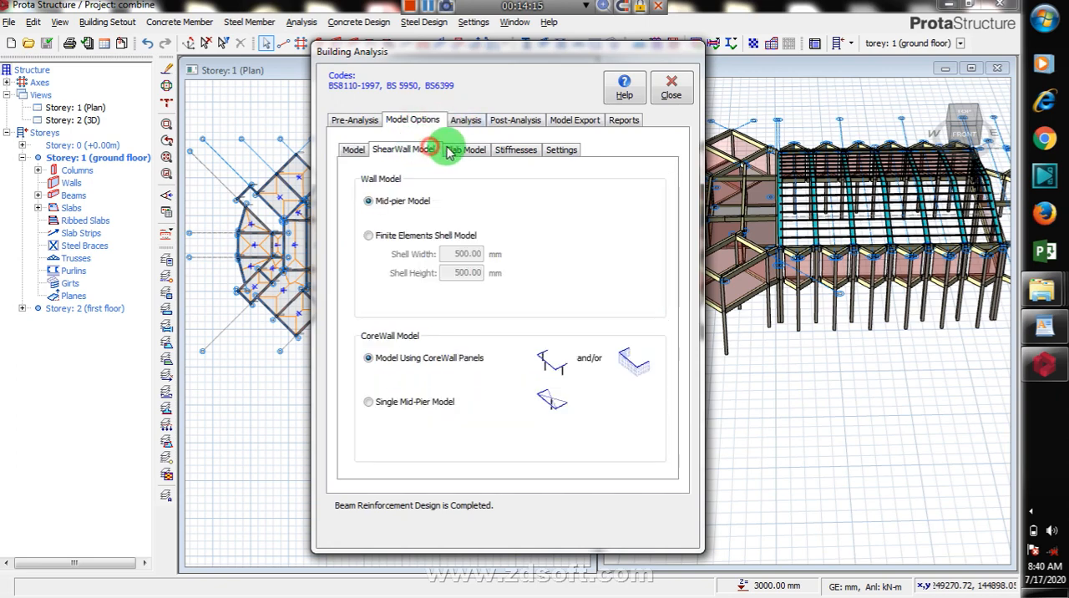
click(480, 151)
click(516, 149)
click(559, 149)
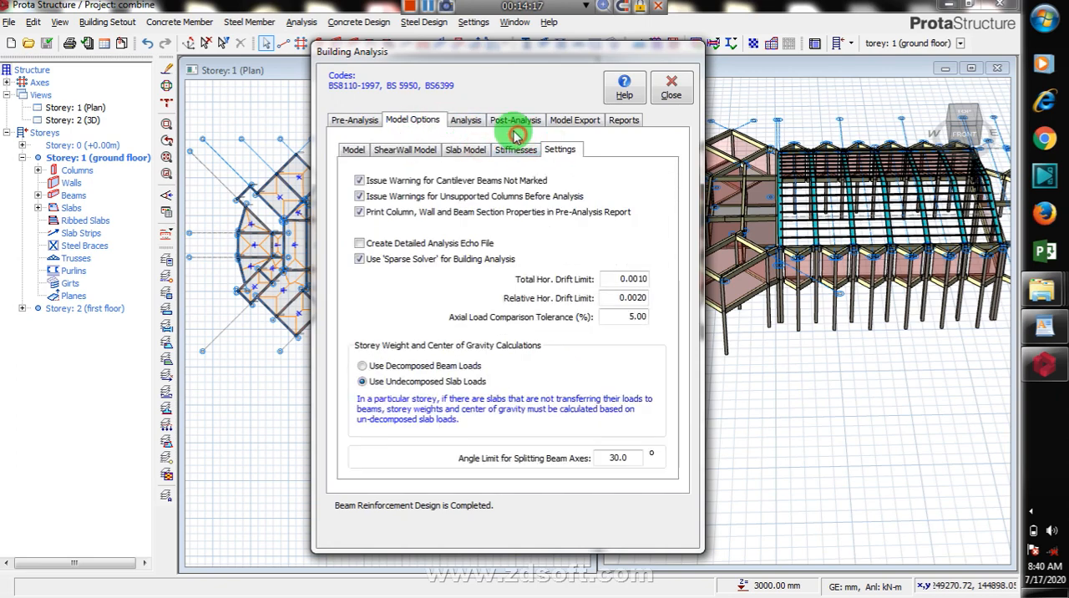
Step: Close the building analysis from its pre-analysis settings and load the combine model into ProtaSteel
click(372, 121)
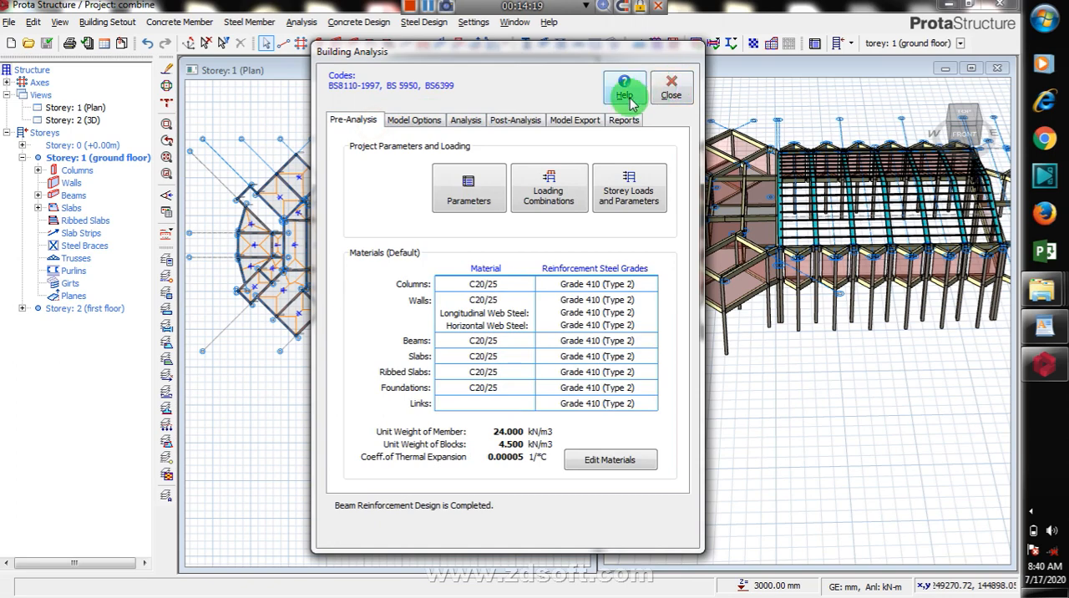
click(673, 92)
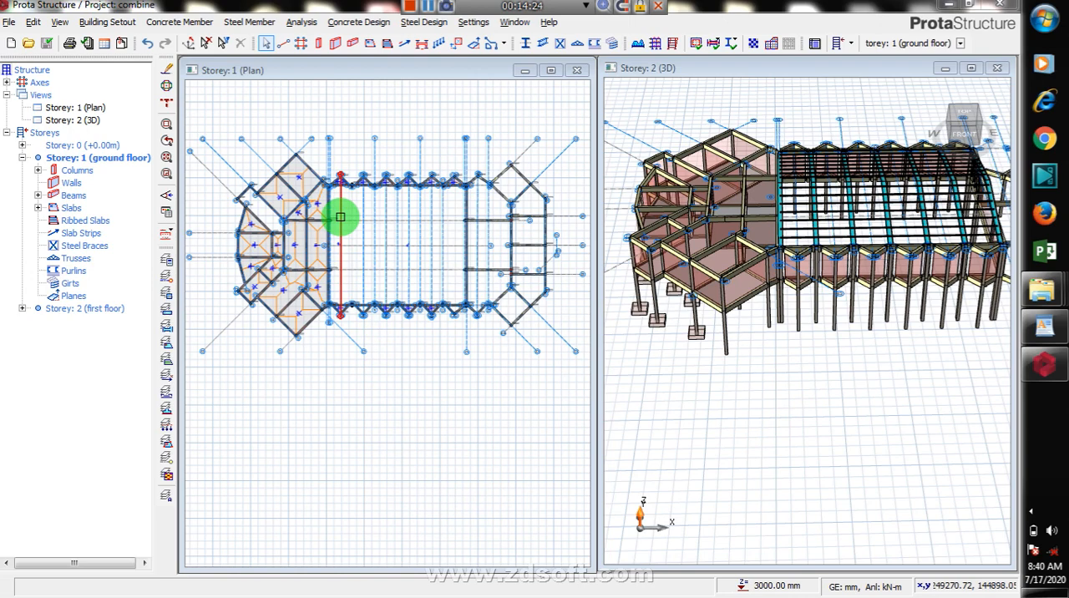
click(434, 24)
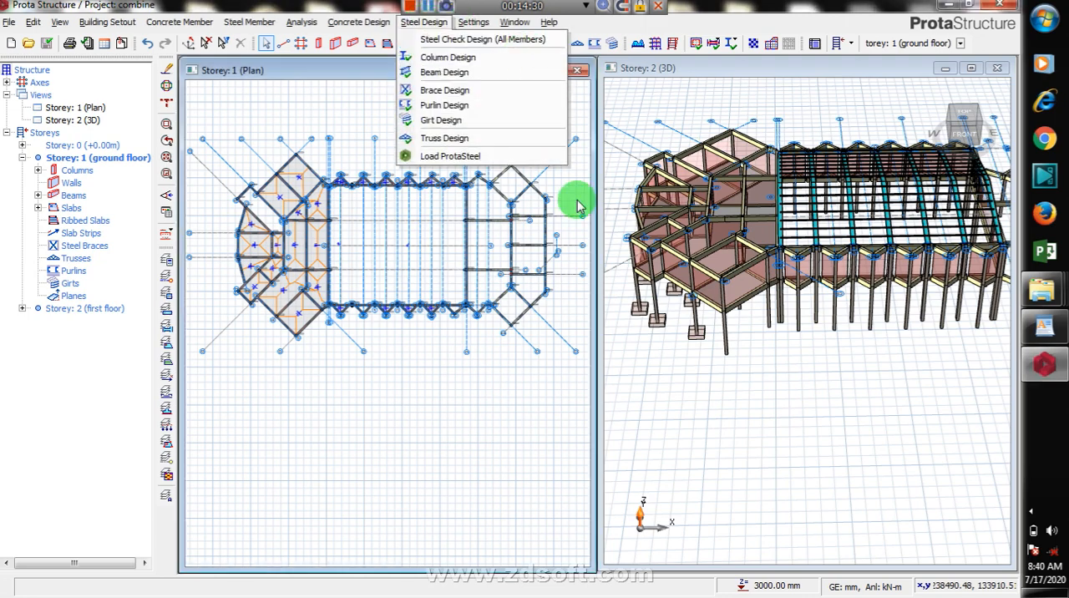
click(577, 201)
click(431, 24)
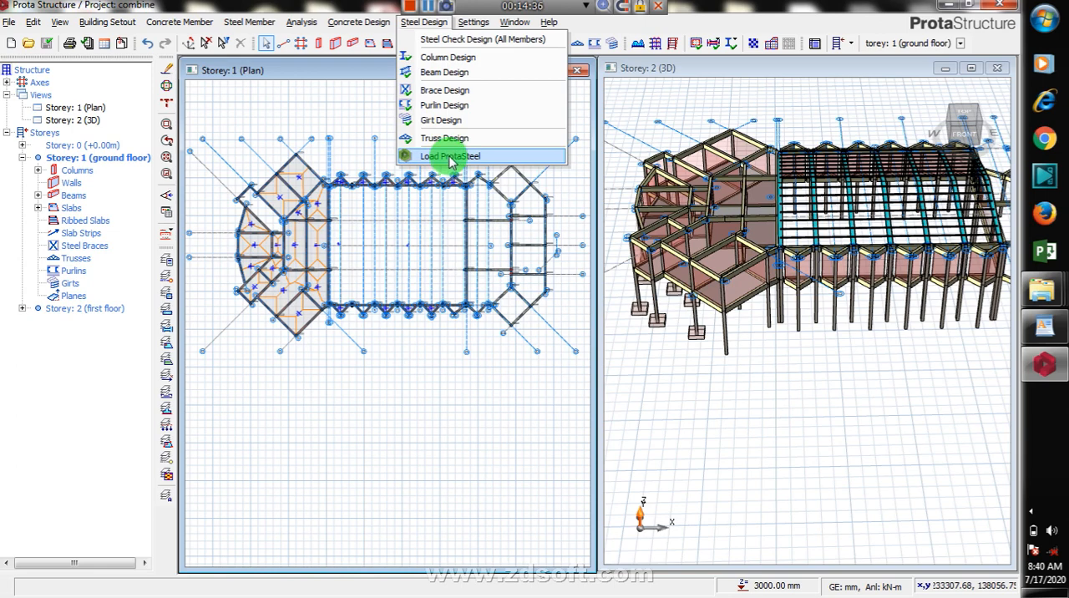
click(449, 157)
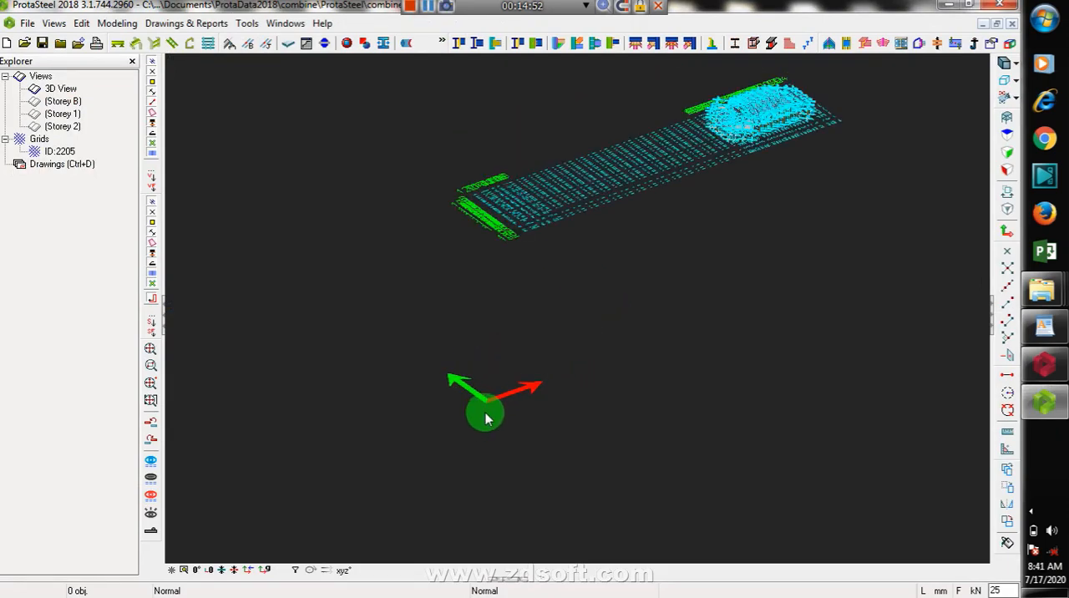
Step: Examine the roof members, purlins, zigzag beams, columns and pad bases of the building in the ProtaSteel 3D view
scroll(683, 351, up, 6)
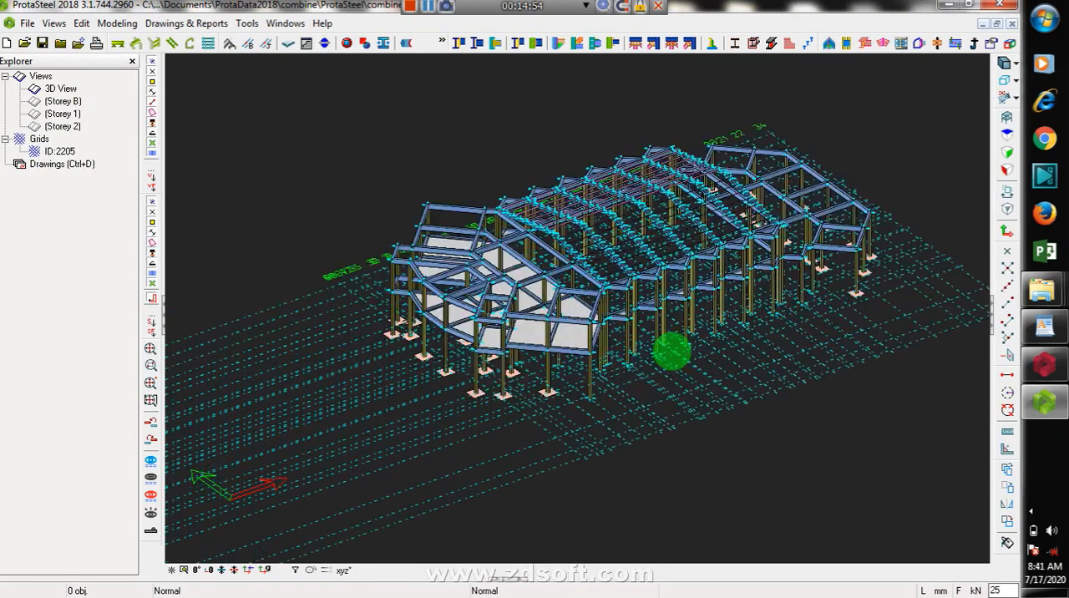
scroll(508, 169, up, 4)
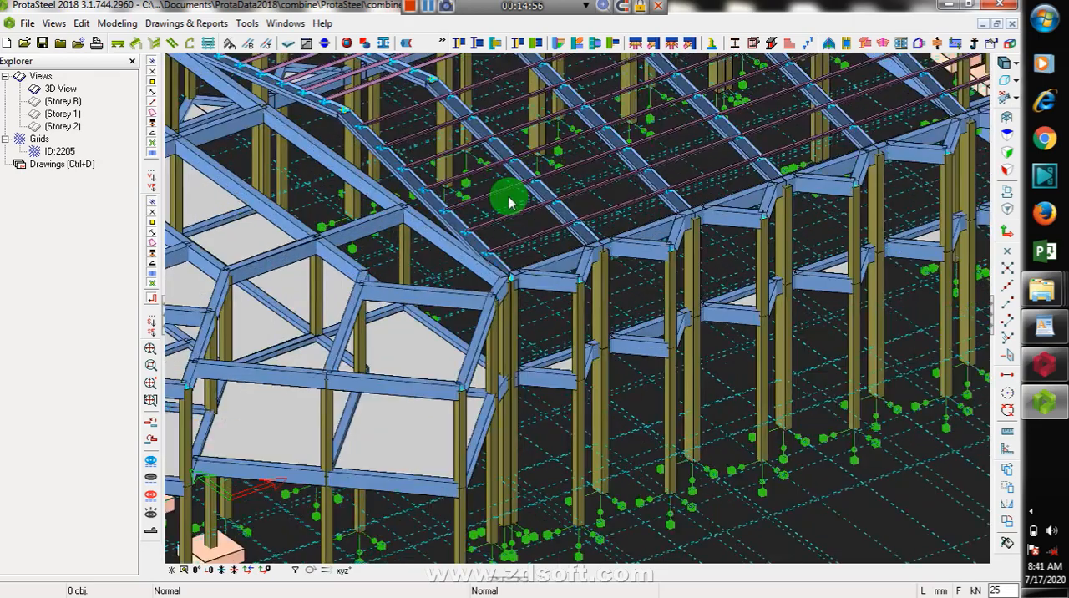
scroll(497, 209, down, 8)
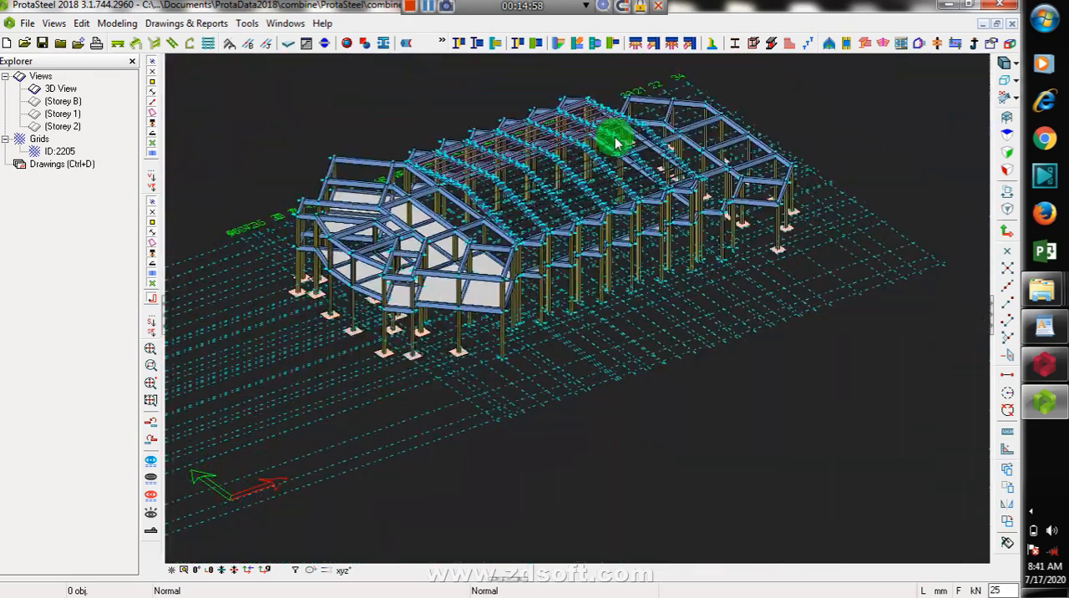
drag(860, 152, 648, 209)
scroll(647, 207, down, 2)
scroll(851, 211, up, 5)
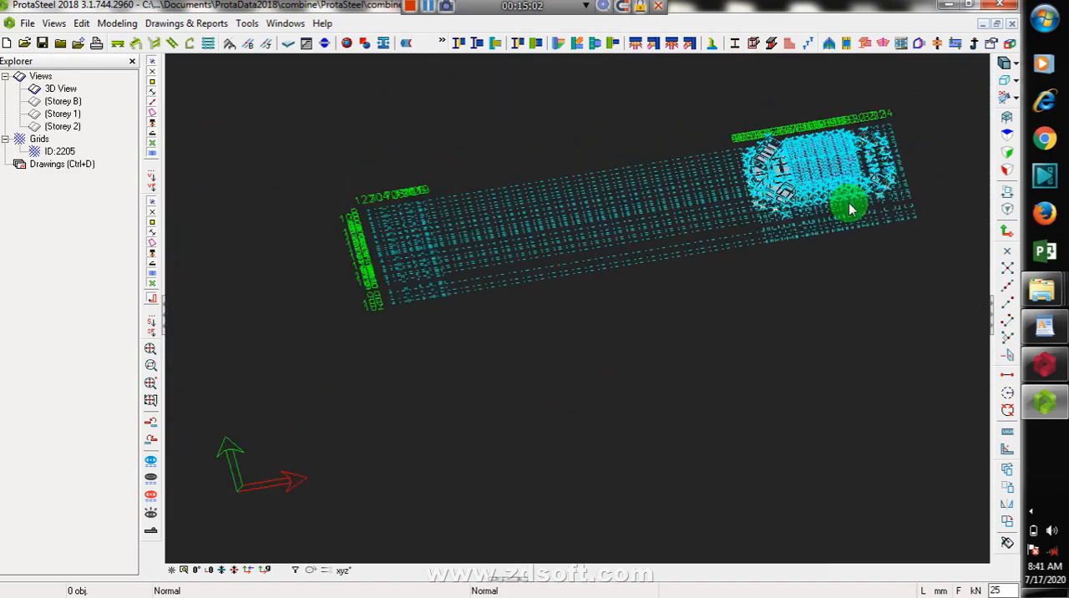
middle_drag(844, 218, 602, 216)
scroll(730, 256, down, 3)
scroll(842, 308, up, 1)
scroll(841, 308, up, 5)
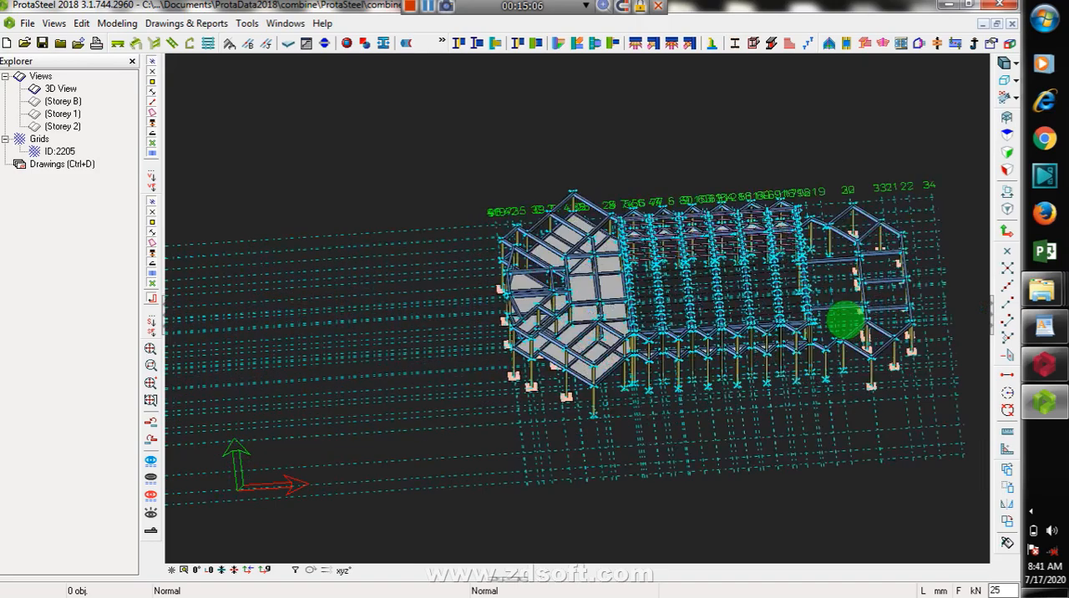
scroll(510, 326, up, 5)
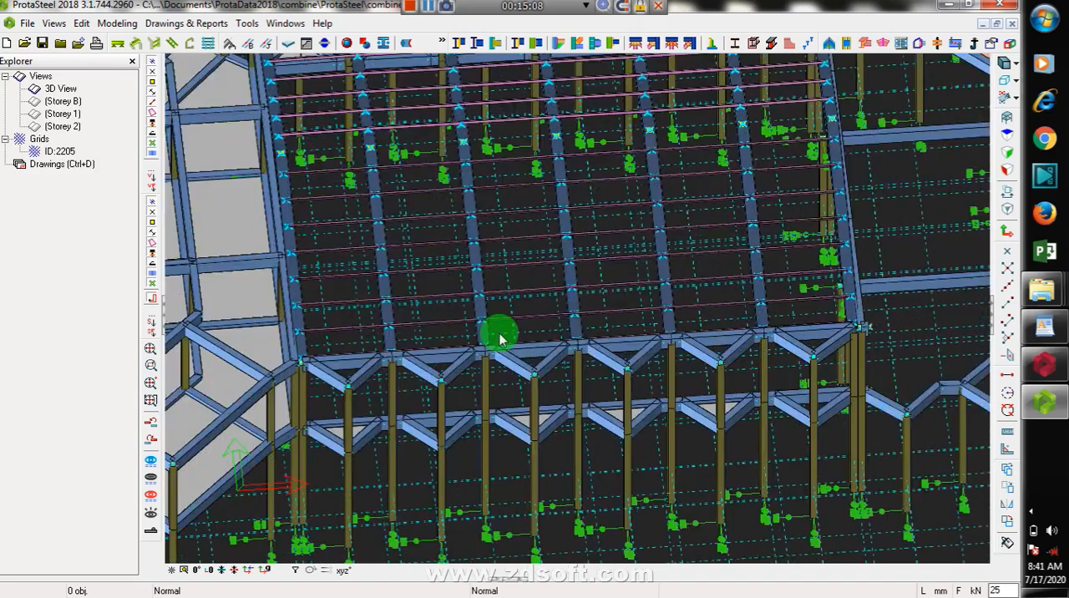
scroll(223, 358, up, 2)
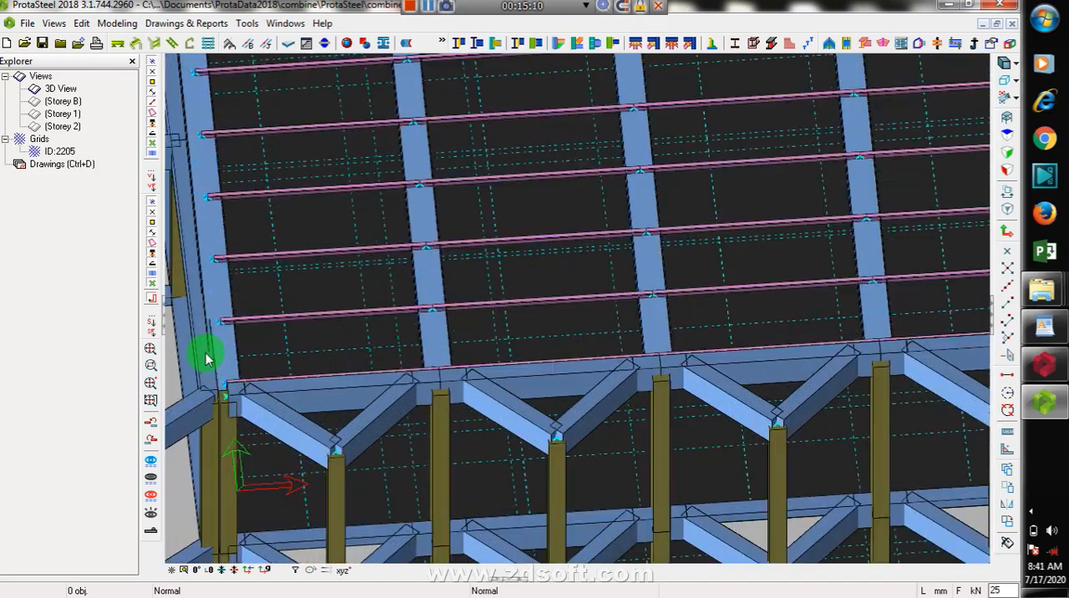
scroll(458, 276, down, 5)
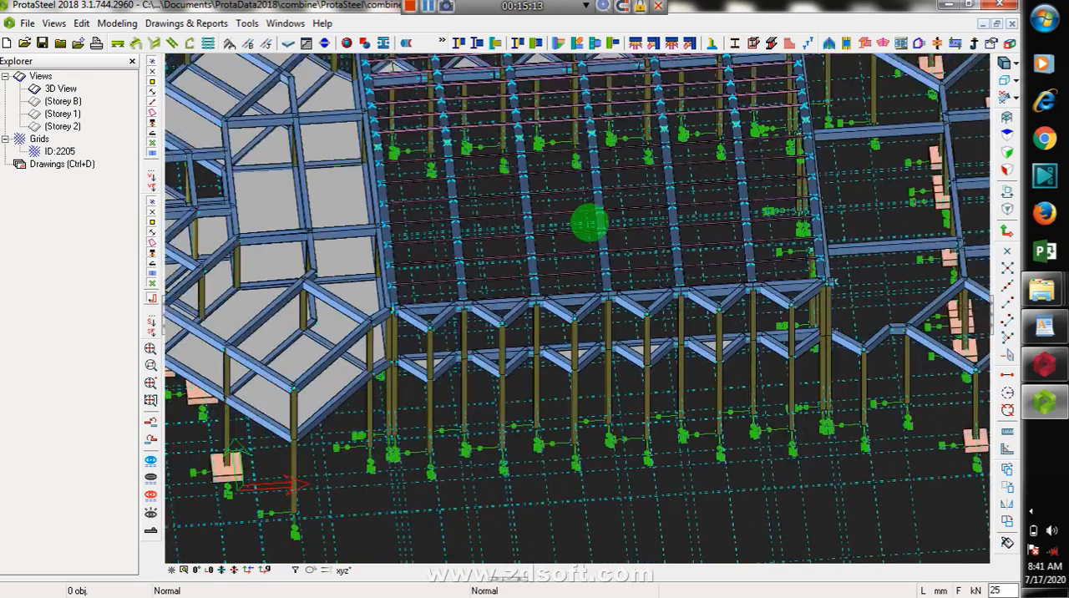
scroll(540, 357, down, 3)
scroll(644, 332, up, 2)
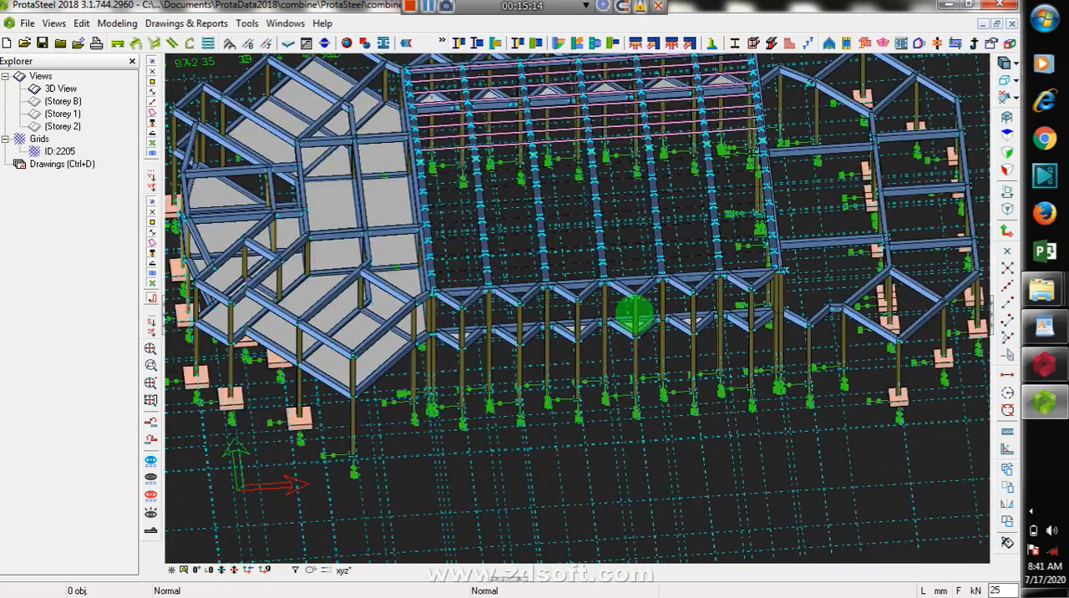
scroll(635, 314, down, 2)
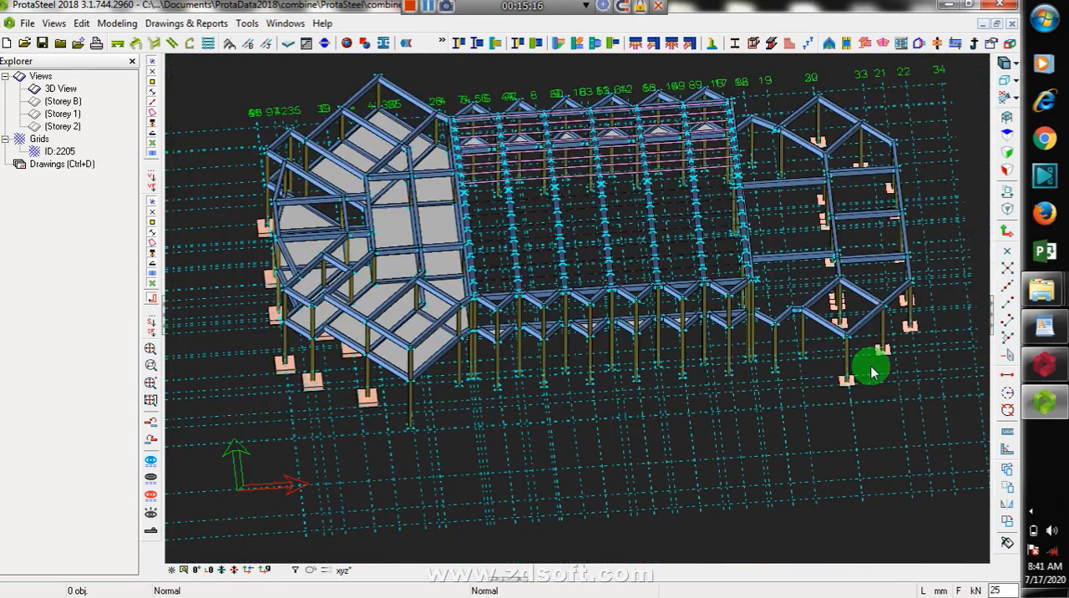
Step: Switch back to ProtaStructure and examine the building's frame and foundations from an oblique angle in the 3D view
click(1044, 364)
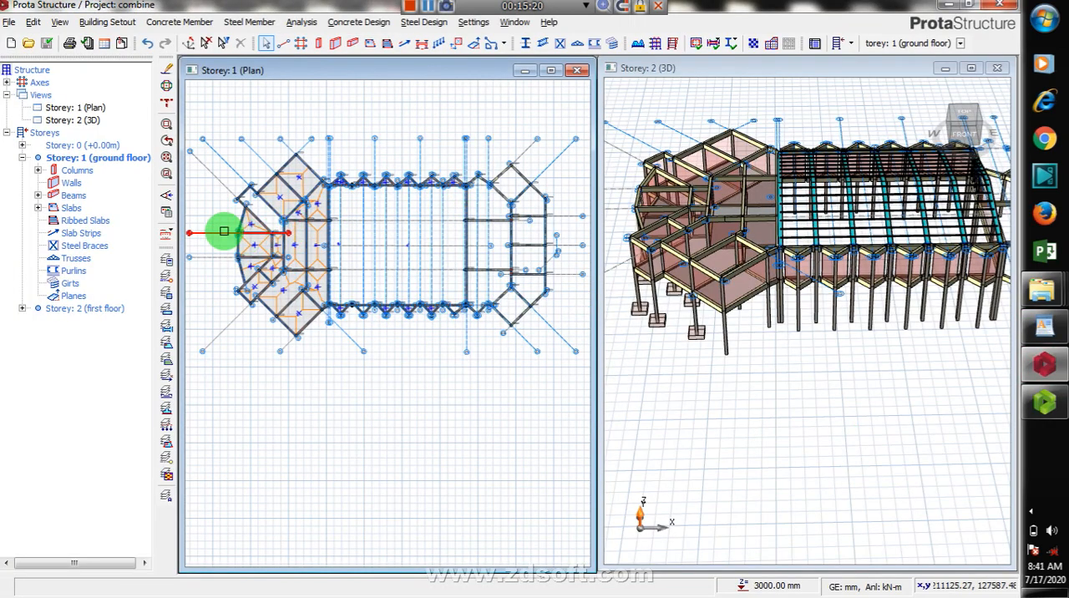
scroll(234, 330, up, 2)
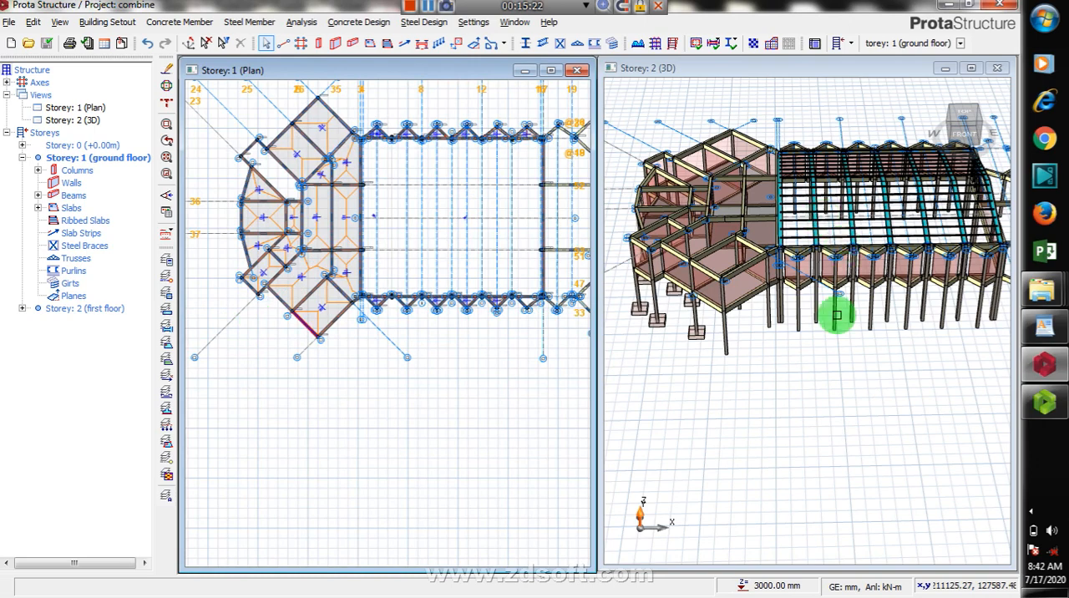
middle_drag(797, 344, 804, 366)
click(793, 360)
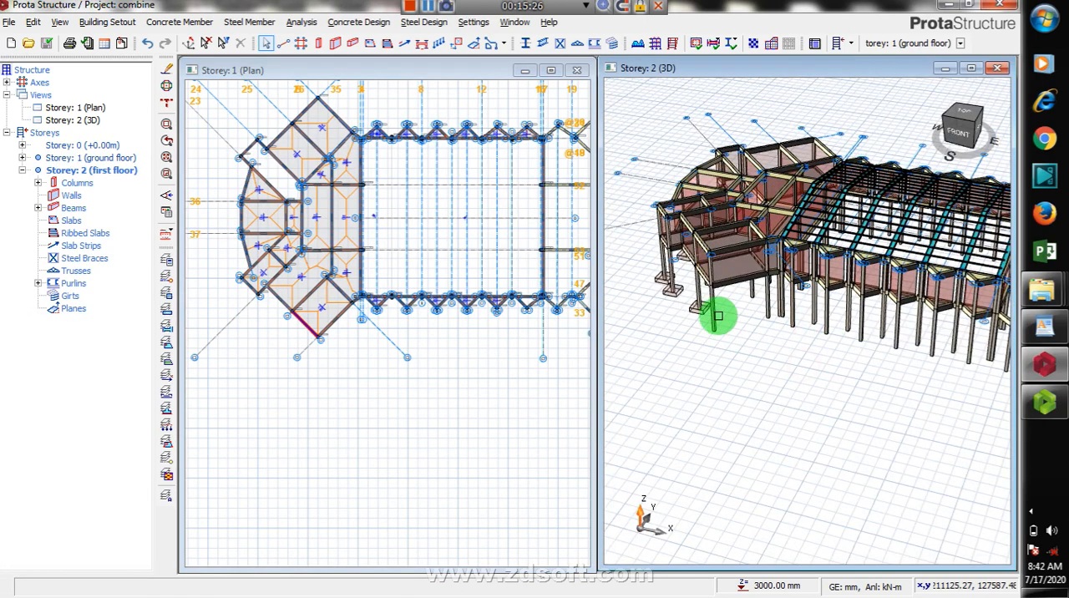
scroll(766, 338, down, 3)
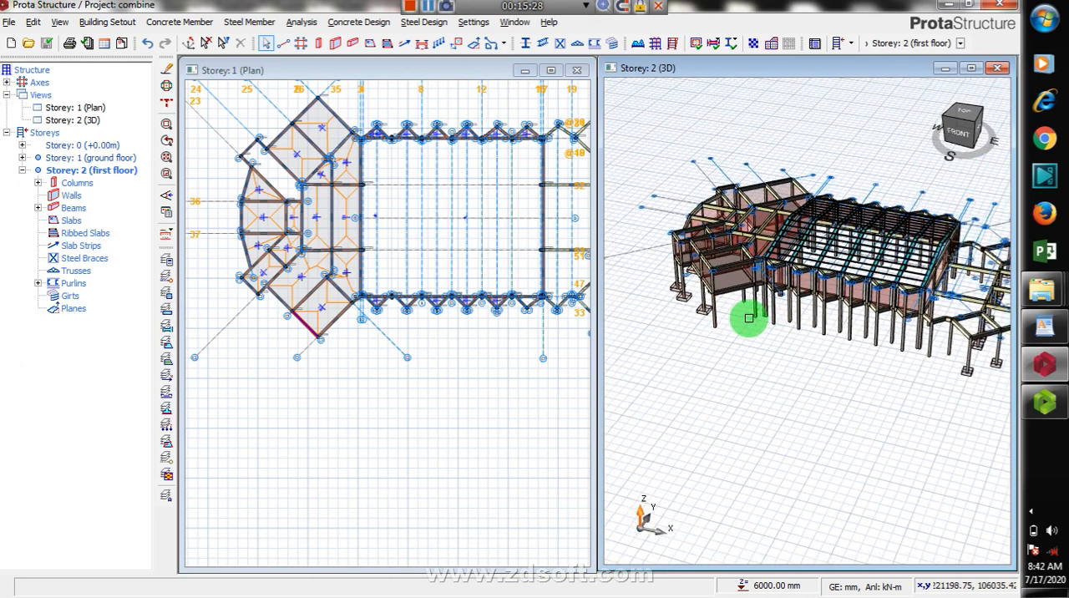
middle_drag(800, 363, 677, 294)
scroll(677, 295, up, 4)
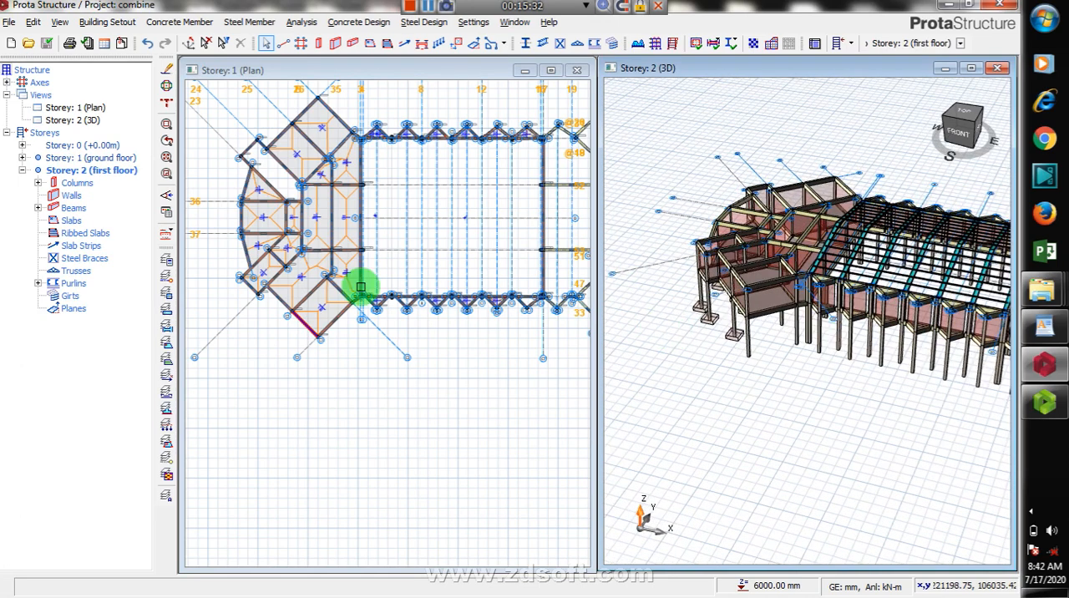
Step: Start a slab strip on the ground floor plan with type Analytical Strip and direction X
click(240, 209)
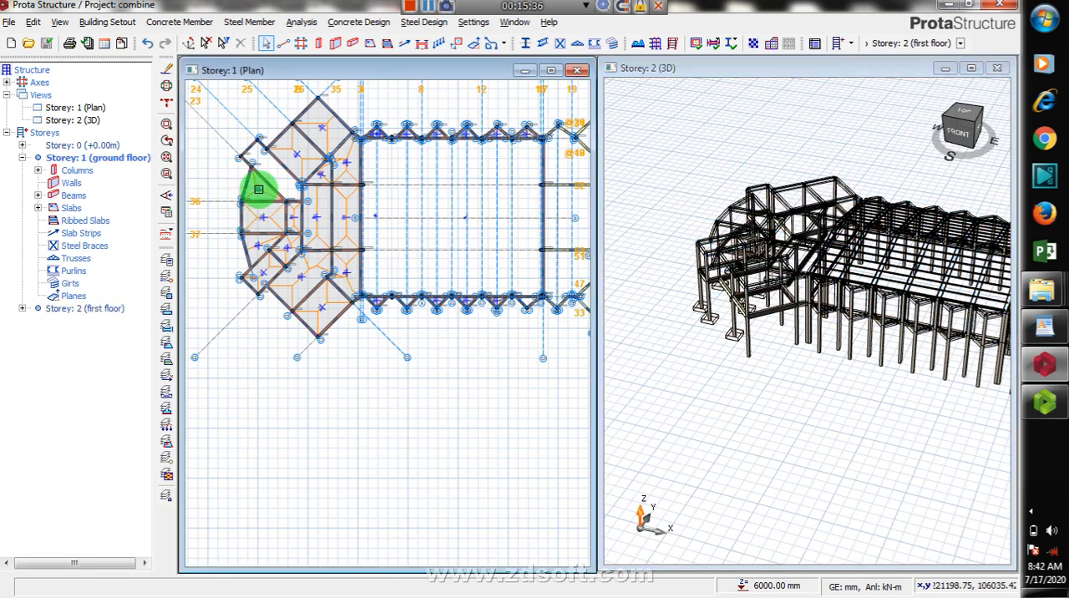
scroll(333, 105, up, 4)
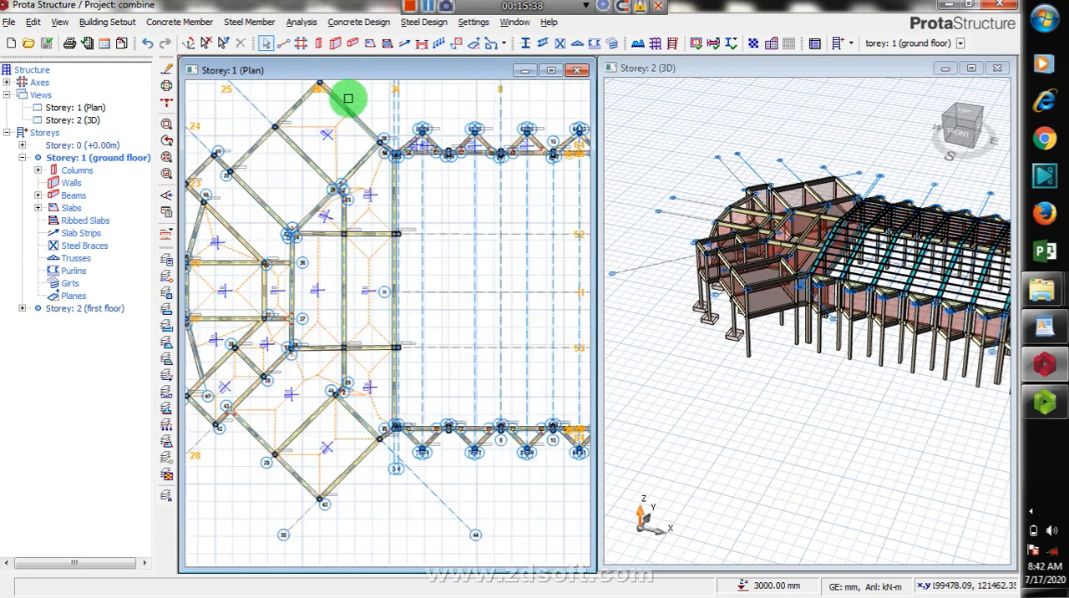
scroll(328, 127, up, 1)
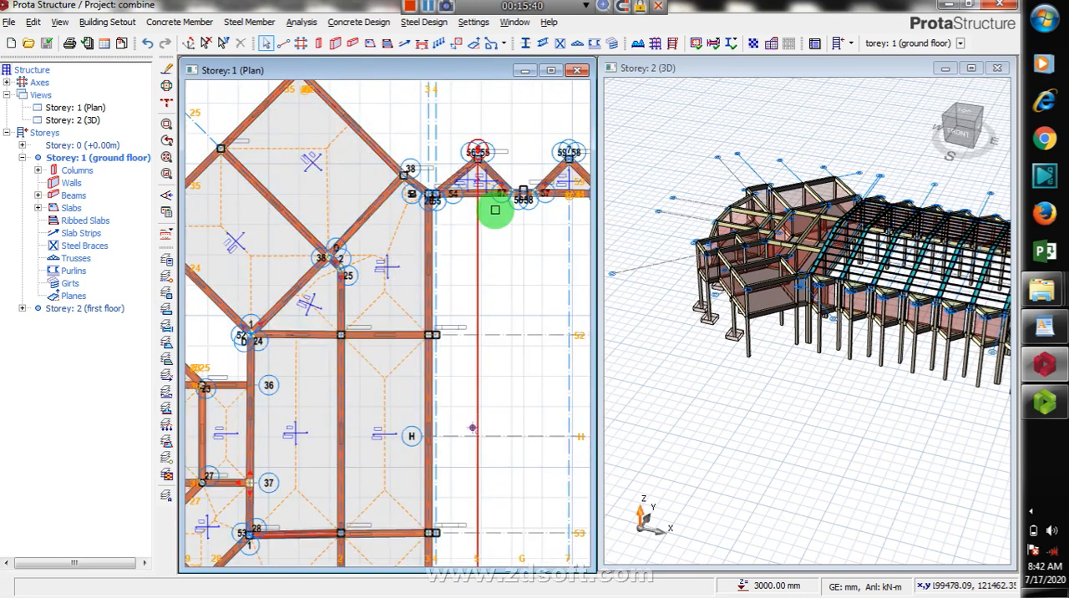
scroll(494, 209, down, 2)
scroll(446, 361, up, 2)
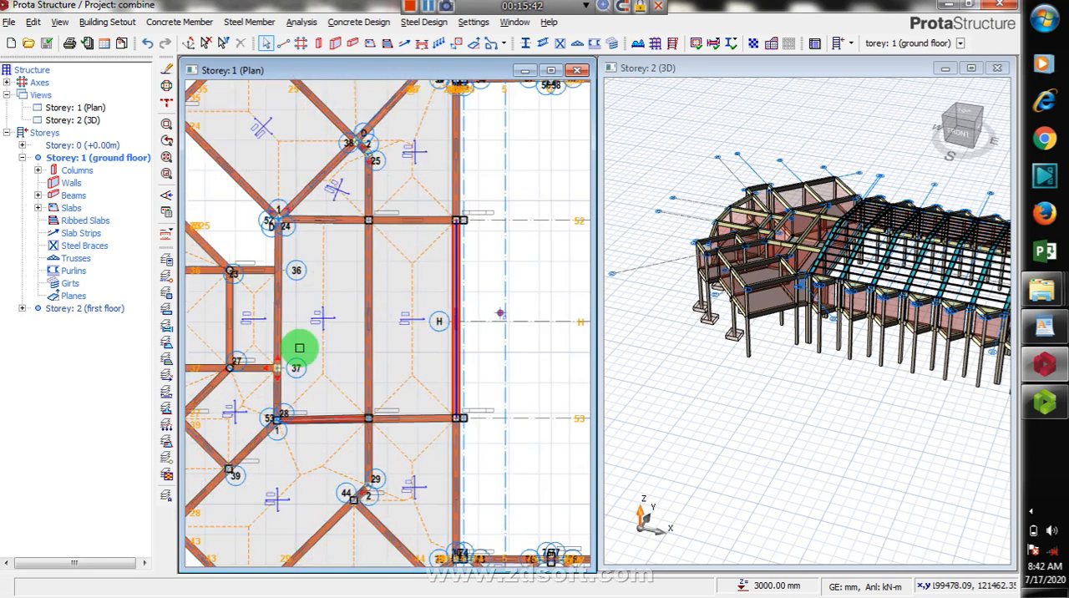
scroll(458, 314, down, 2)
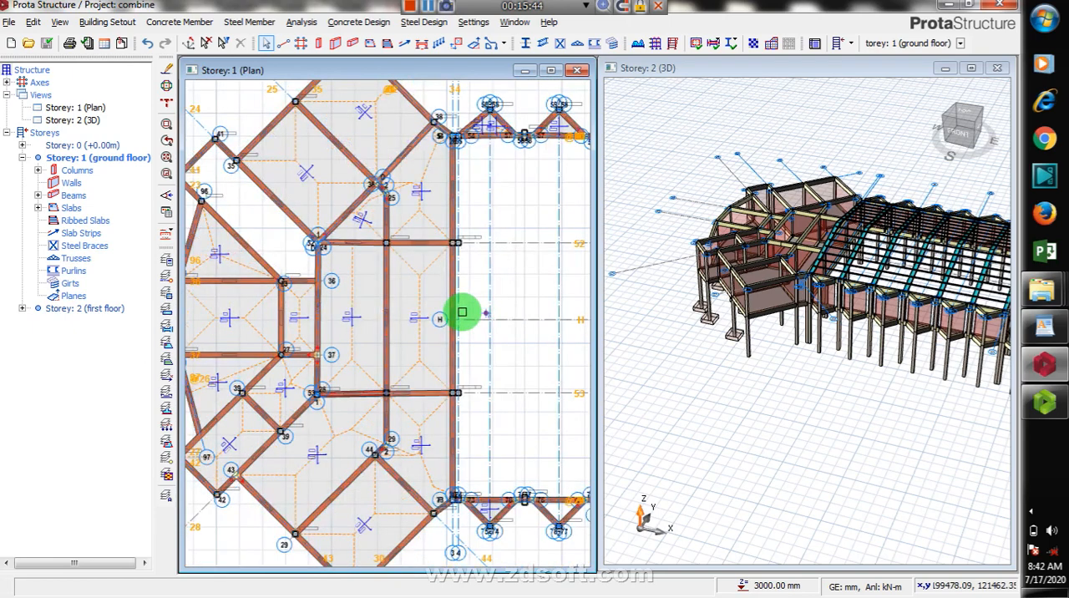
click(334, 210)
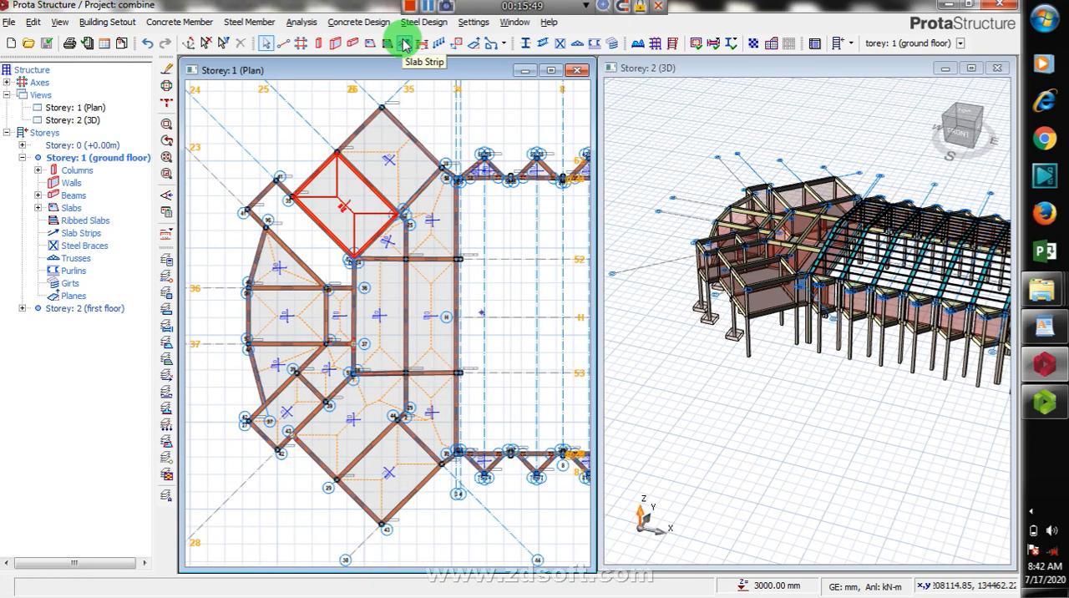
click(405, 44)
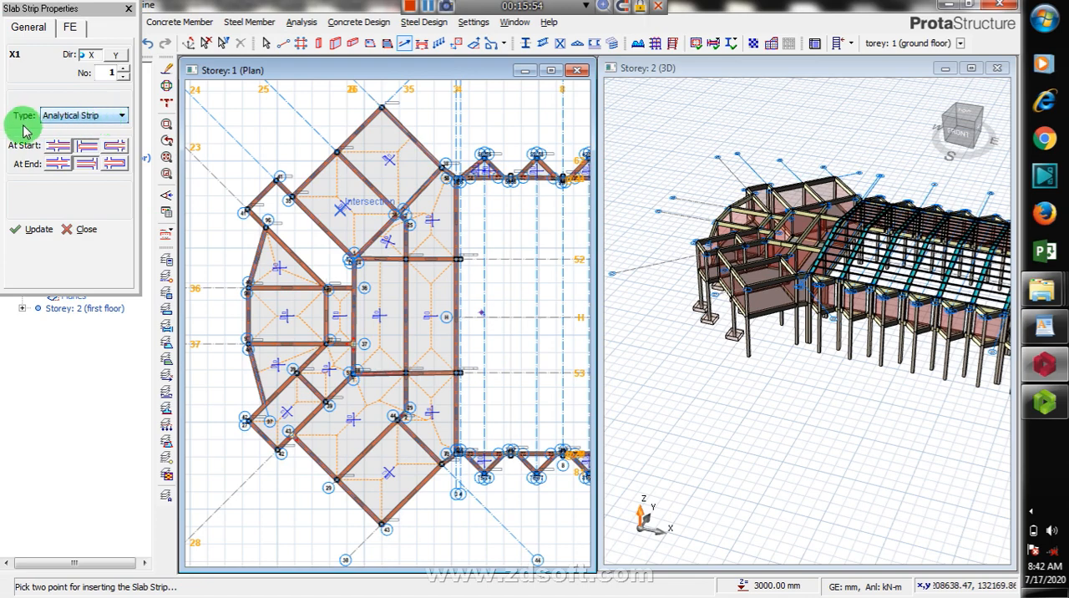
click(116, 123)
click(116, 123)
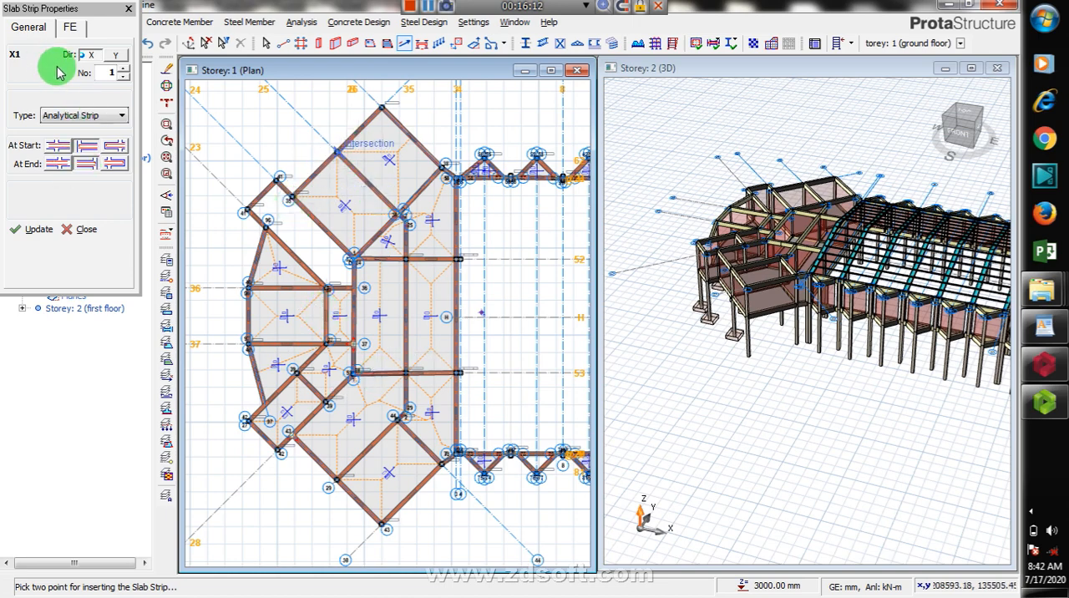
click(116, 57)
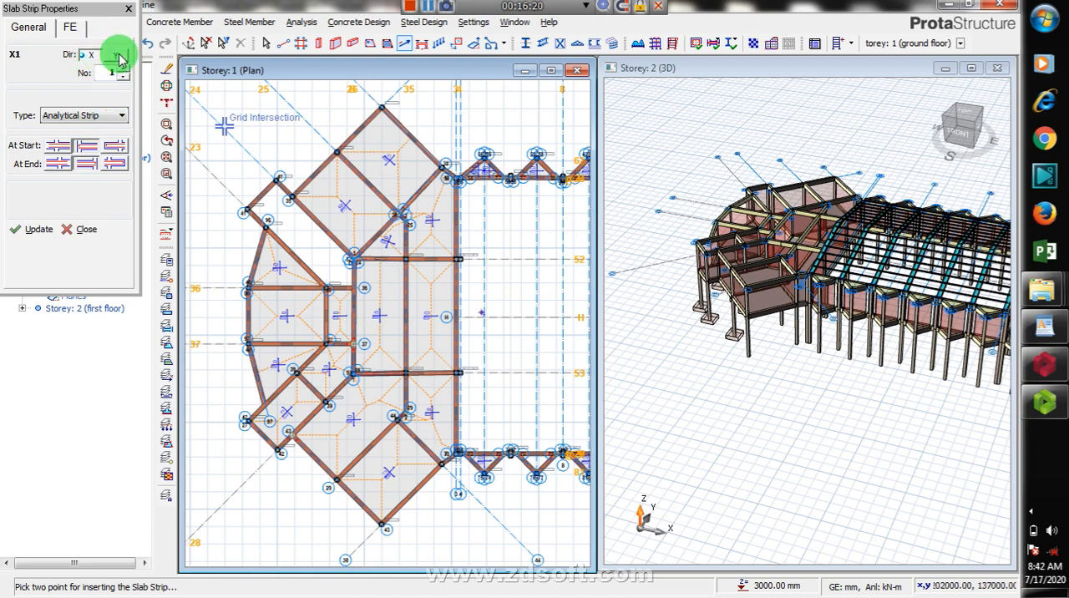
click(87, 56)
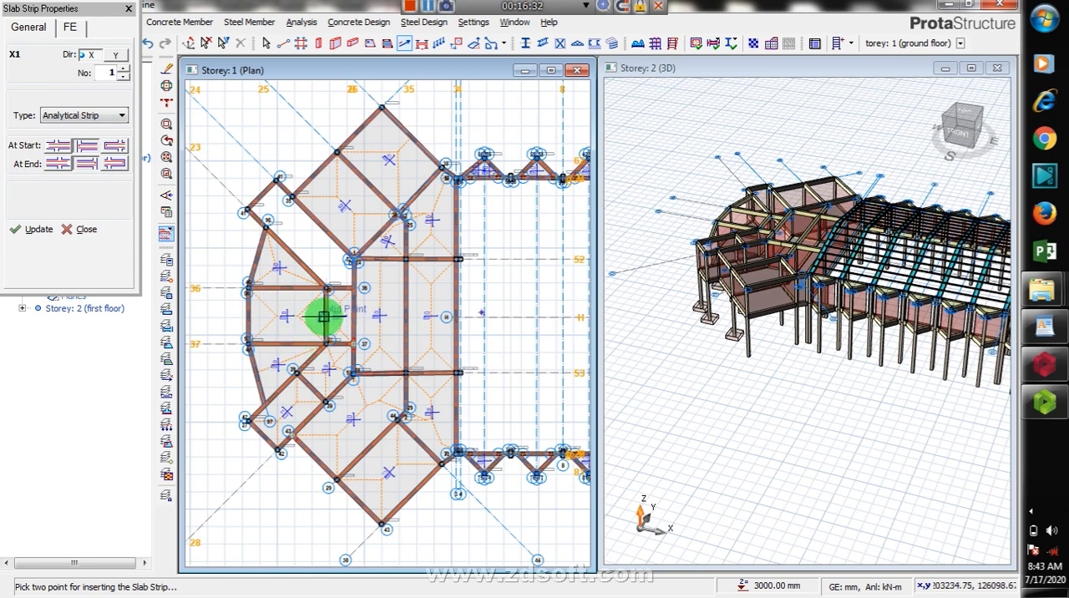
Step: Try the first start condition for strip X1, then set both its start and end conditions to the second option
click(62, 159)
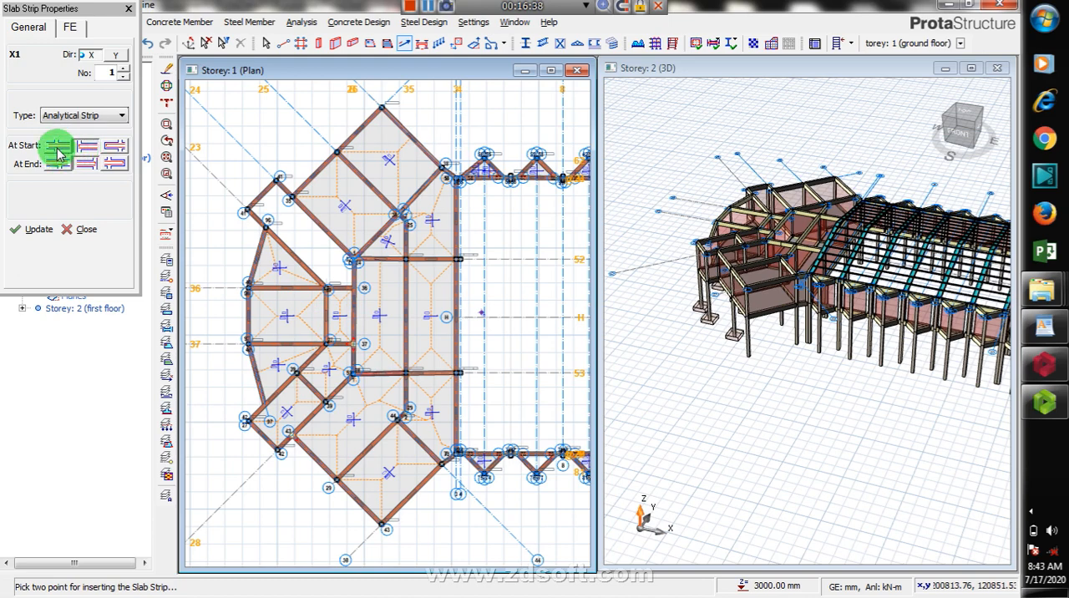
click(81, 152)
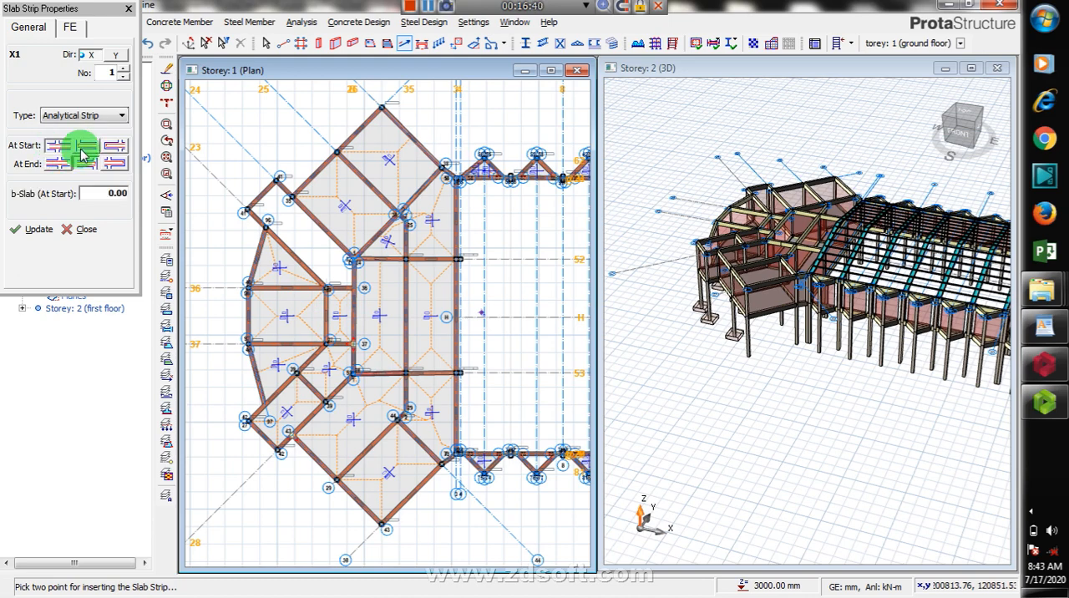
click(52, 150)
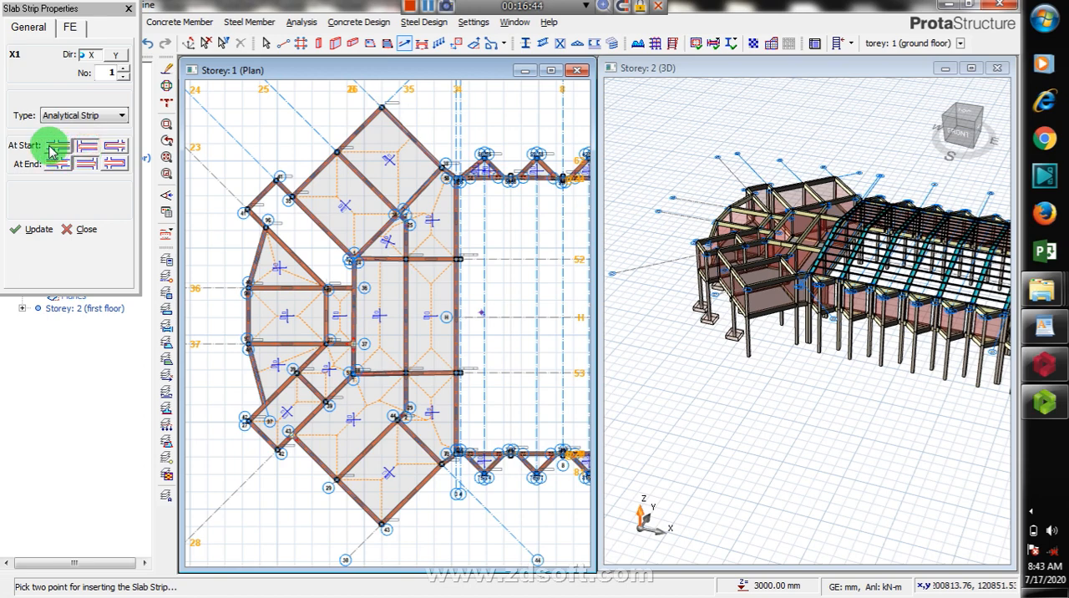
click(97, 148)
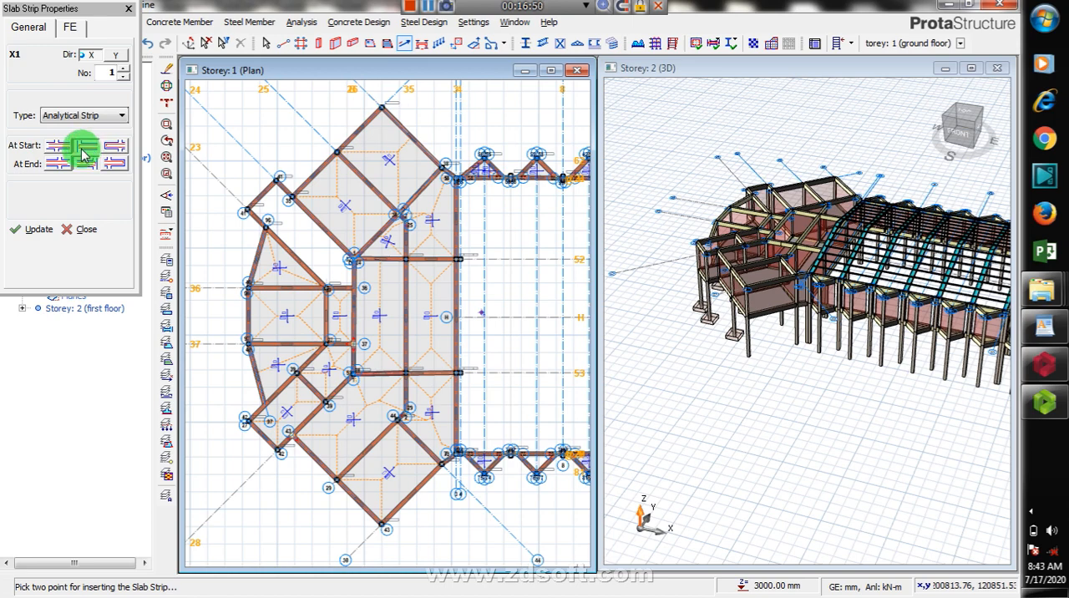
click(84, 167)
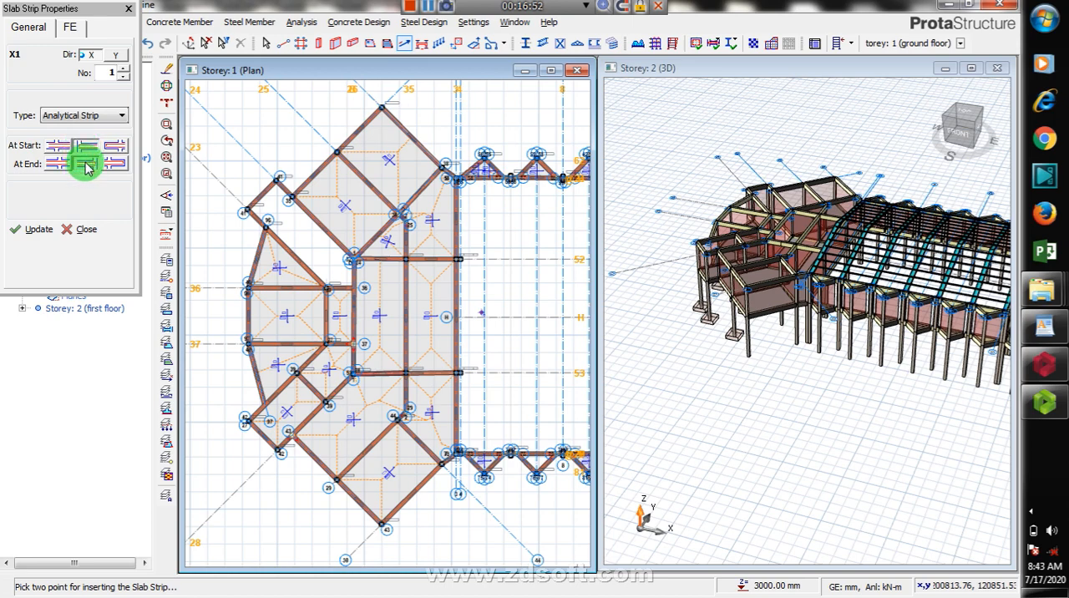
Step: Insert strip X1 across the slab between axes 36 and 37, about 6500 mm long, ending past beam 1B7
click(229, 311)
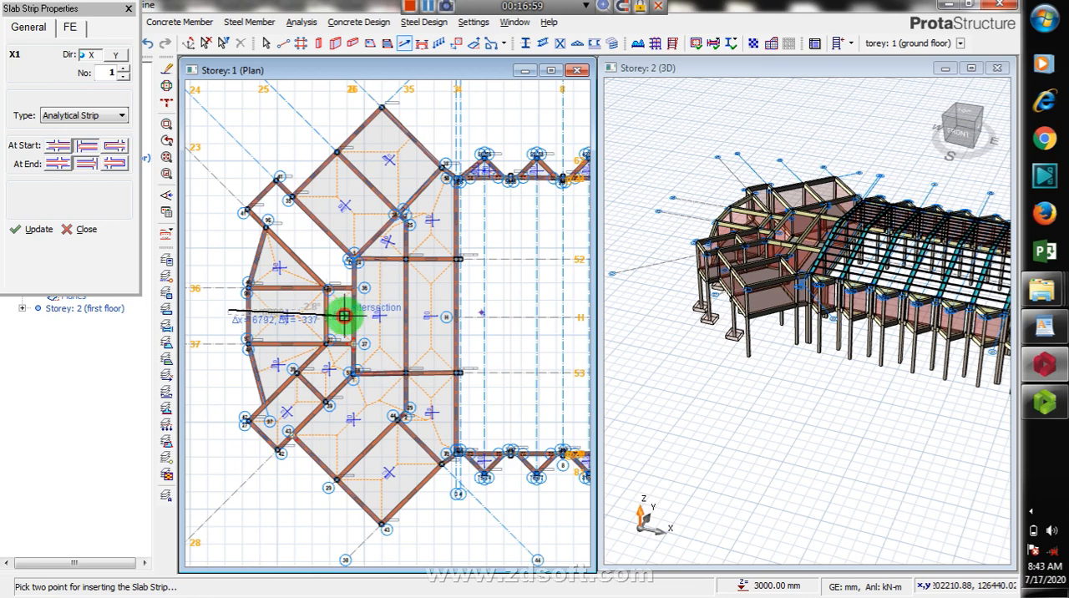
scroll(337, 312, up, 1)
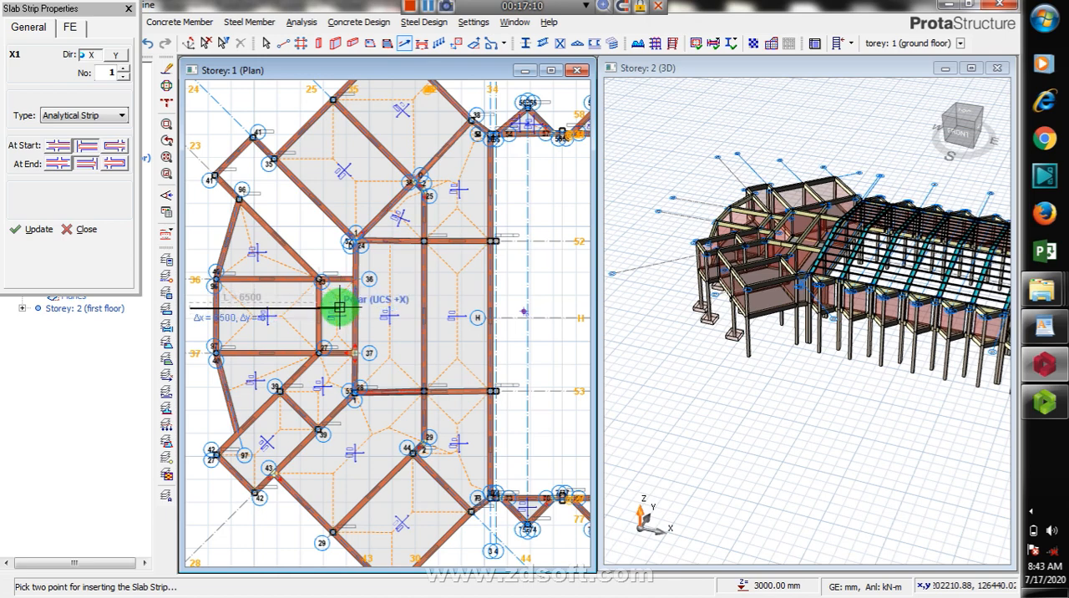
click(339, 308)
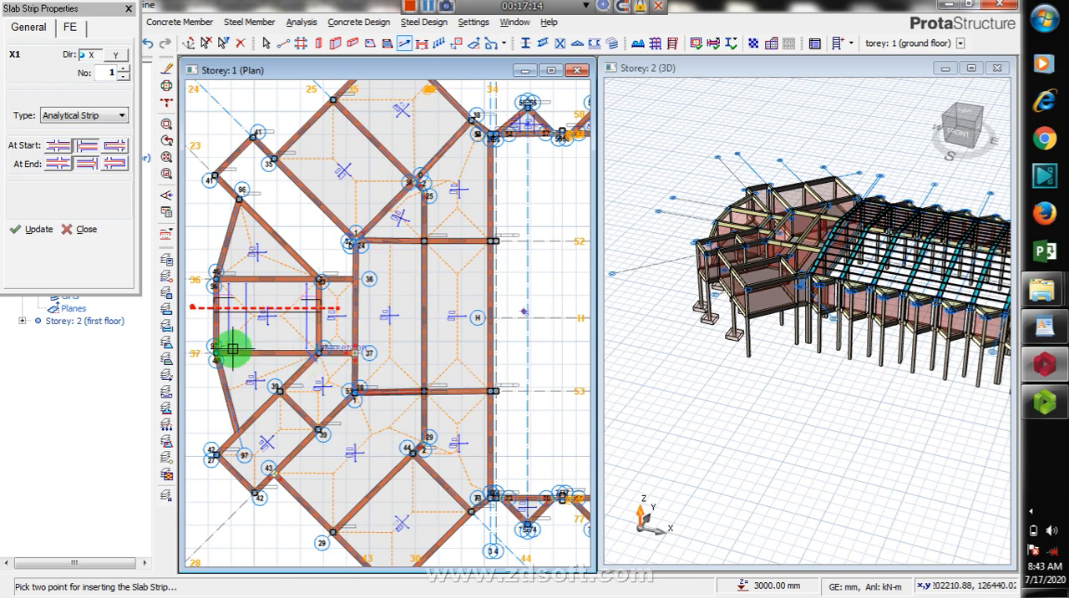
Step: Examine the top and bottom bars and their labels along strip X1 in slab 1S3
scroll(201, 342, up, 1)
scroll(201, 338, up, 1)
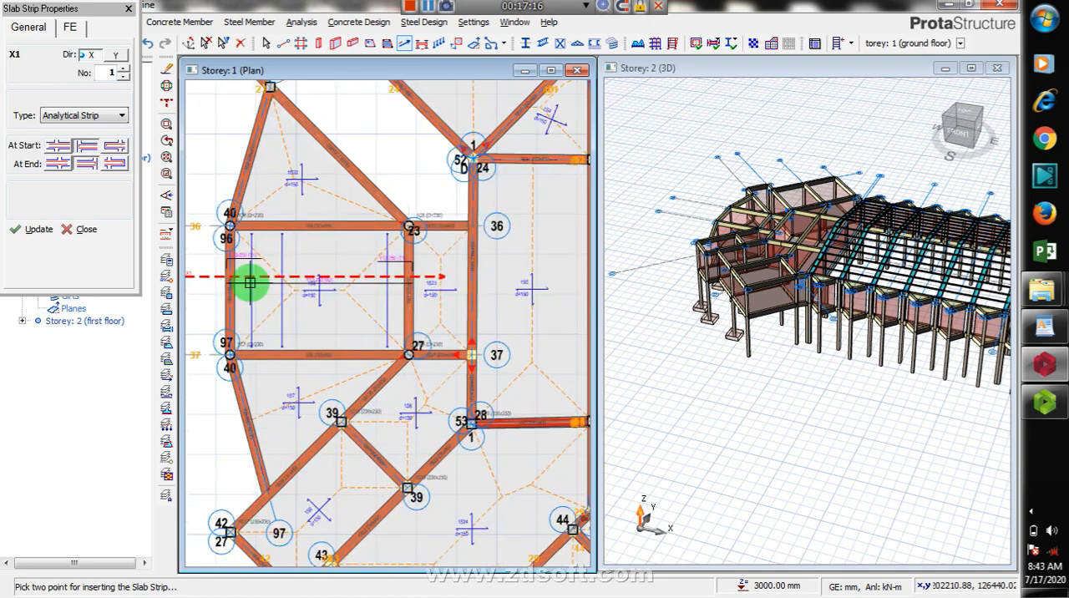
scroll(225, 262, up, 2)
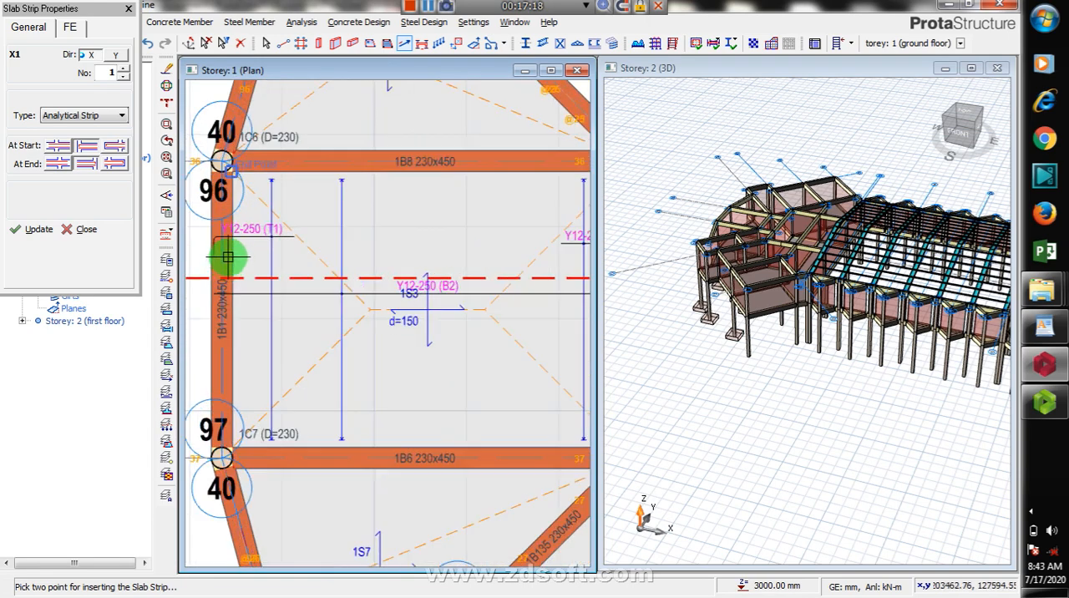
scroll(242, 299, up, 1)
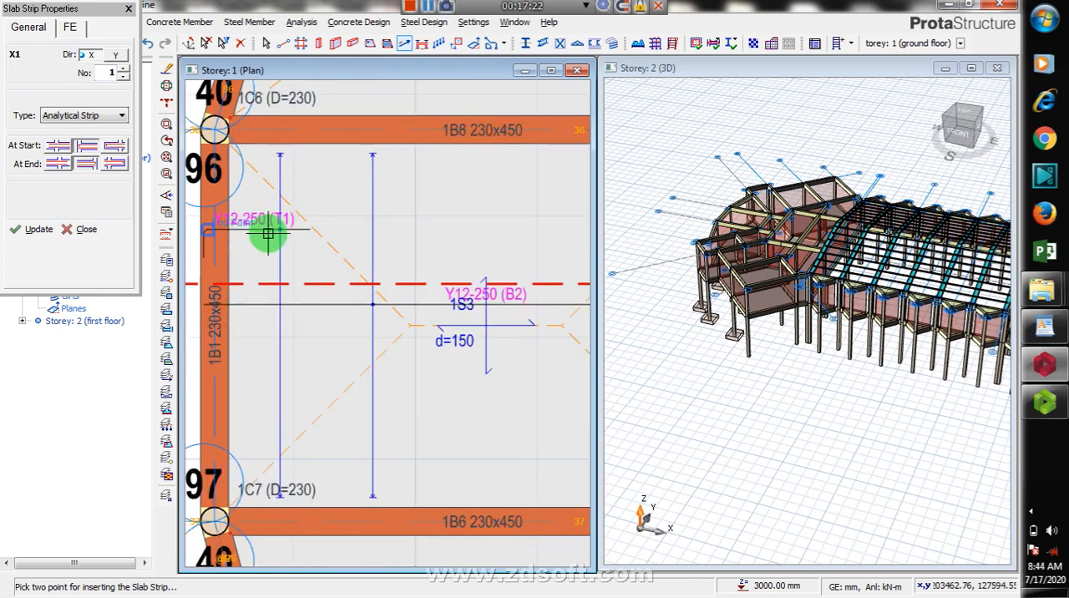
scroll(292, 254, down, 3)
scroll(326, 279, down, 1)
scroll(335, 258, up, 2)
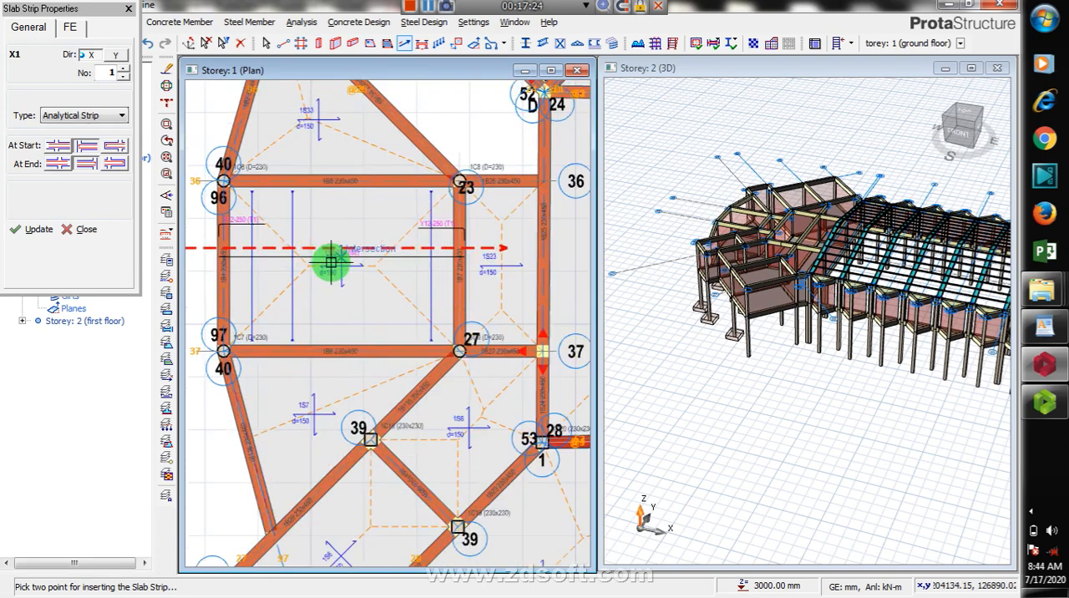
scroll(333, 263, up, 2)
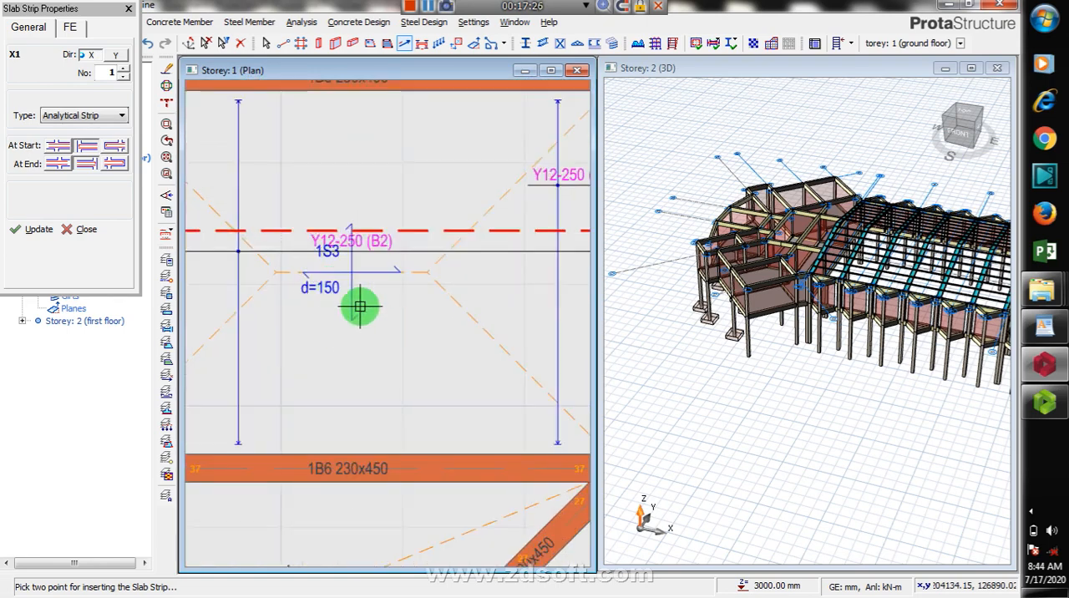
scroll(384, 289, down, 3)
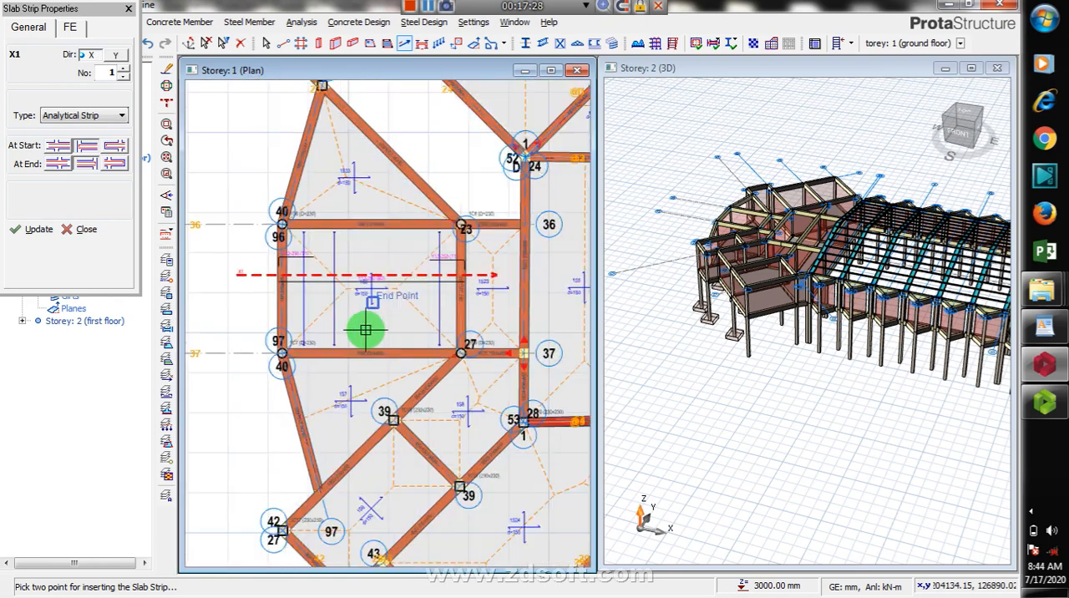
click(87, 163)
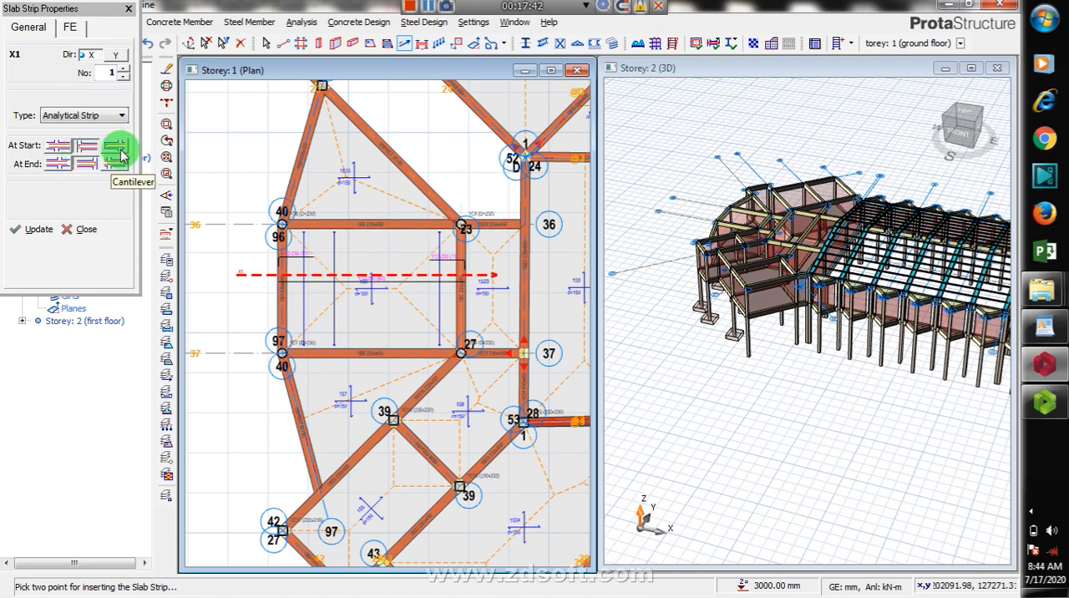
click(59, 167)
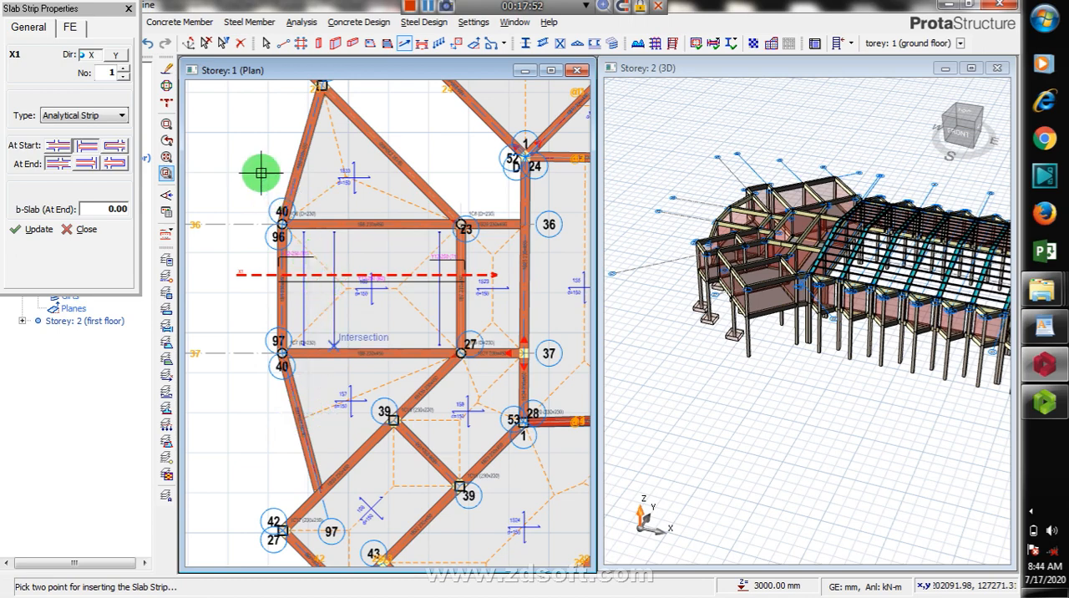
scroll(234, 191, down, 1)
scroll(248, 196, down, 1)
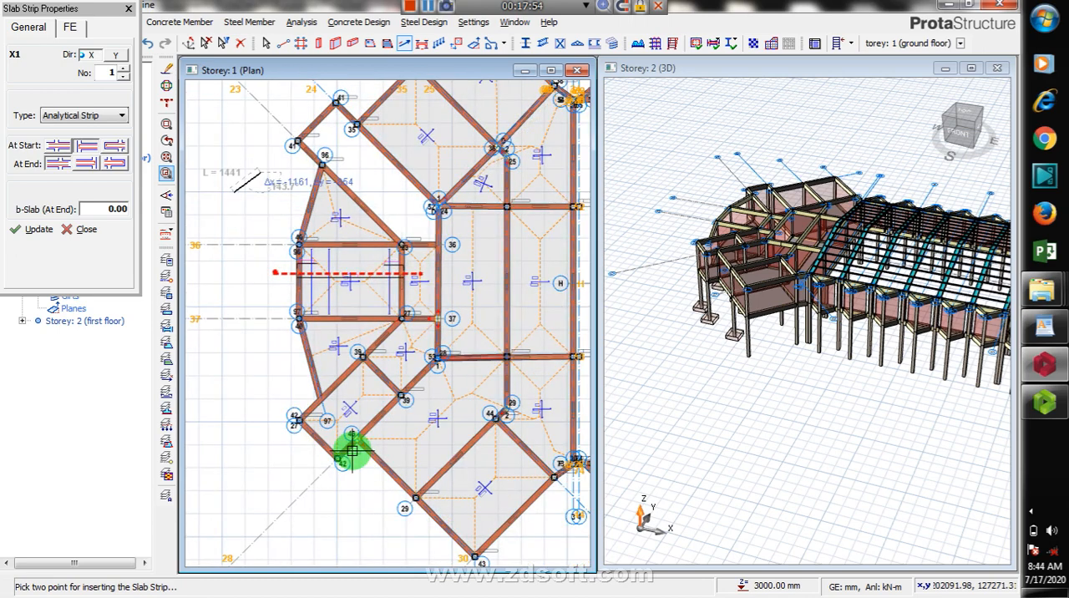
scroll(352, 450, down, 1)
scroll(344, 314, up, 2)
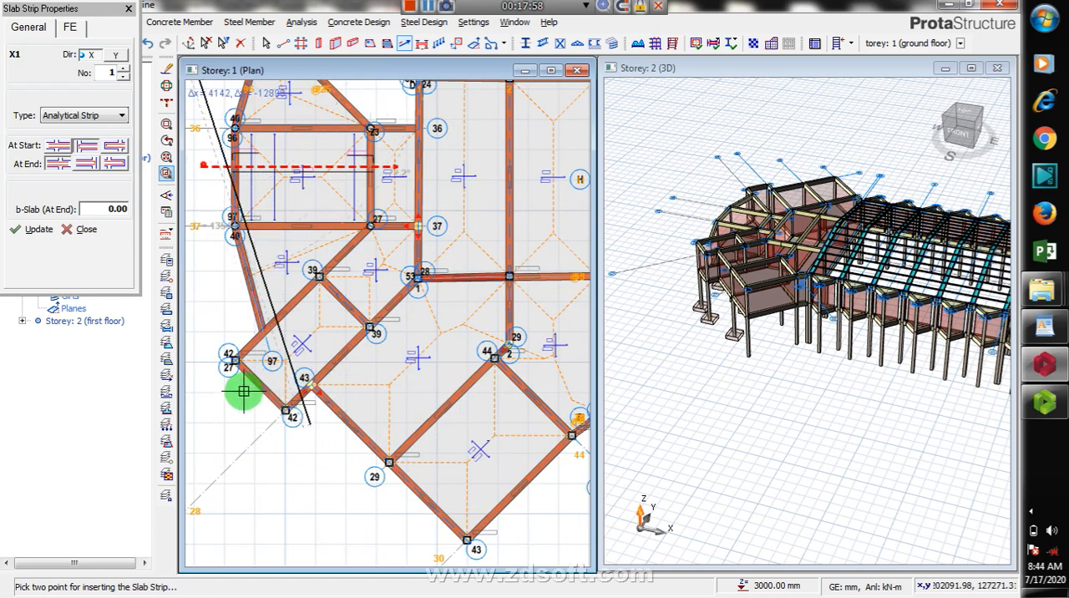
scroll(422, 385, down, 1)
scroll(377, 371, down, 1)
scroll(357, 357, up, 1)
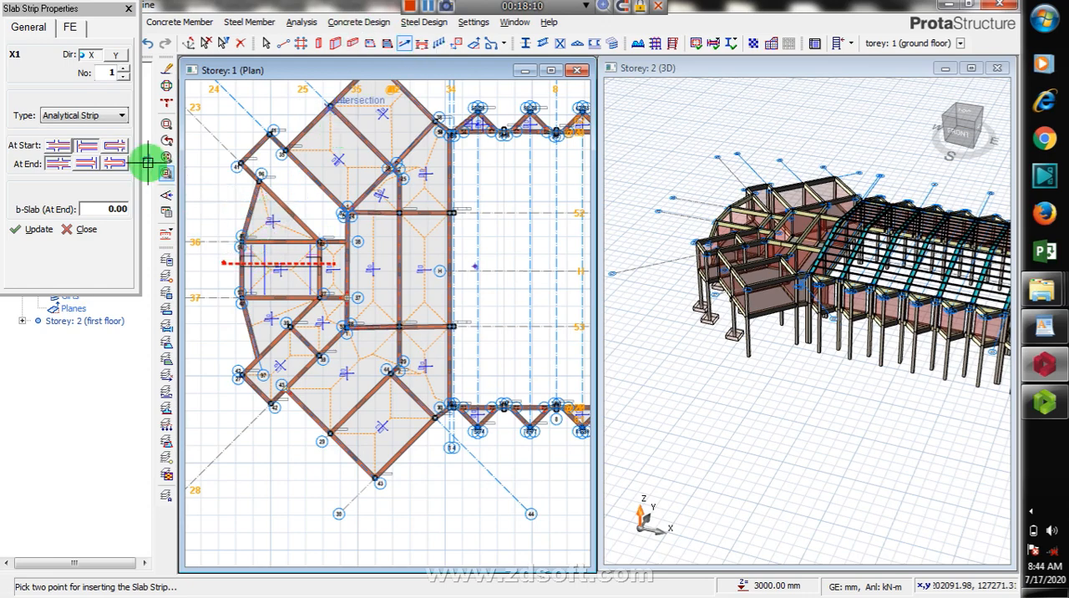
key(Escape)
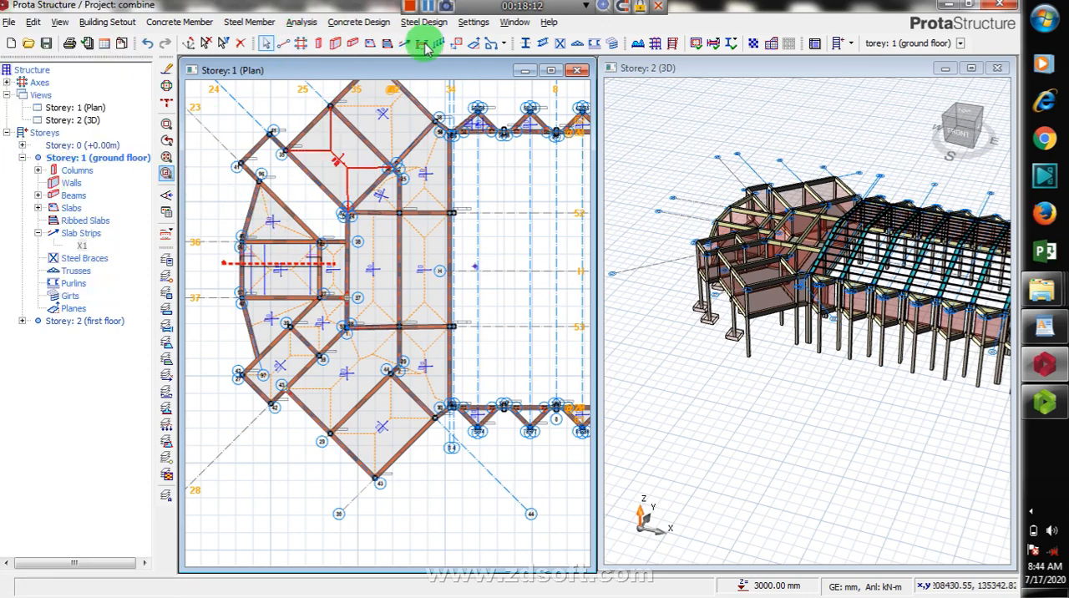
click(404, 44)
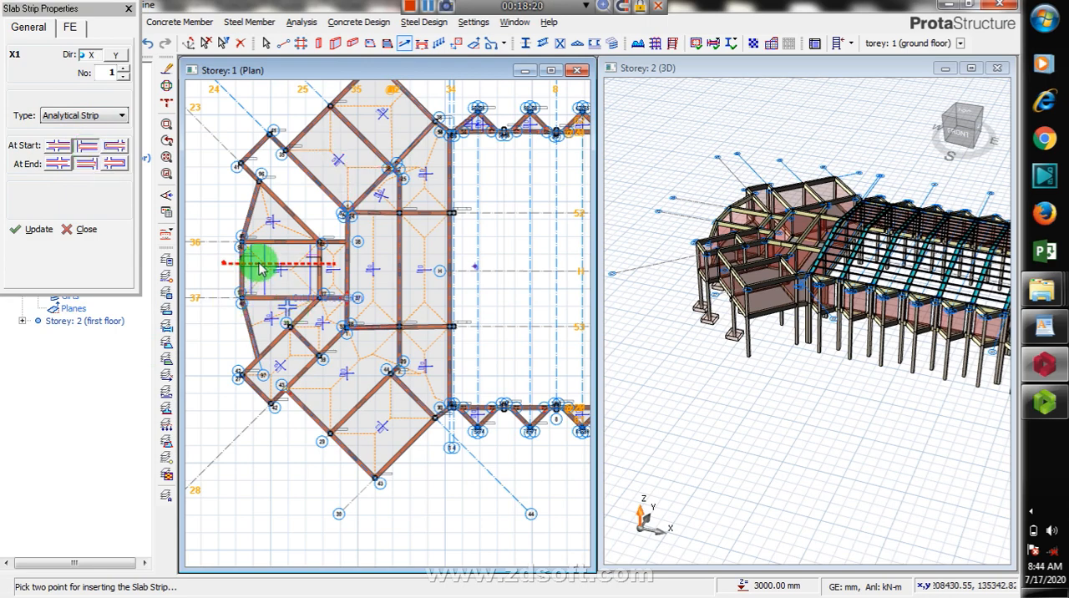
key(Escape)
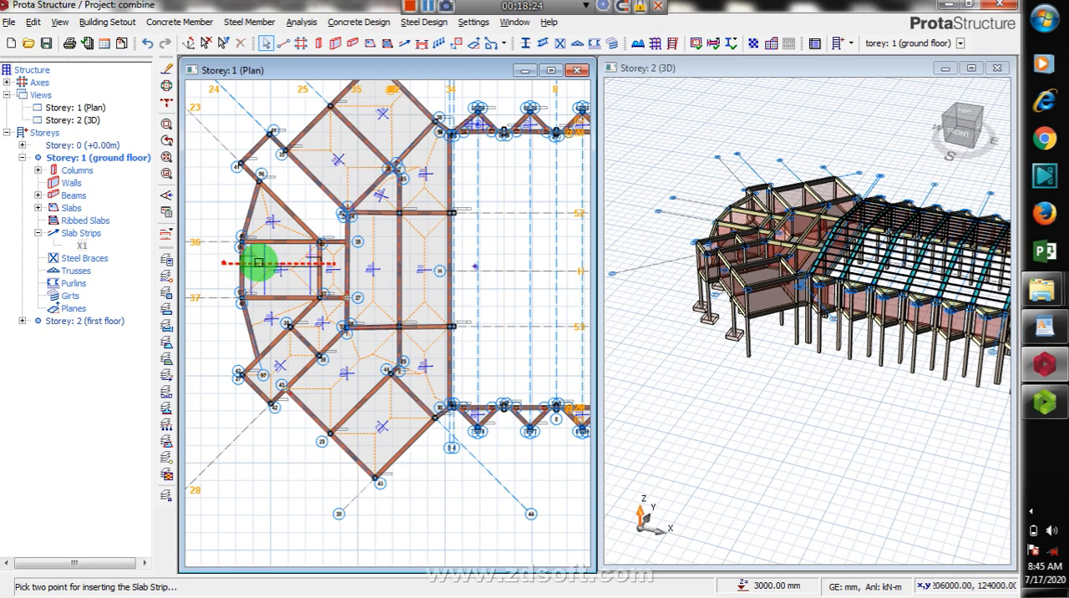
Step: Delete the bottom bar and the start support top bar of strip X1 in slab 1S3
right_click(259, 262)
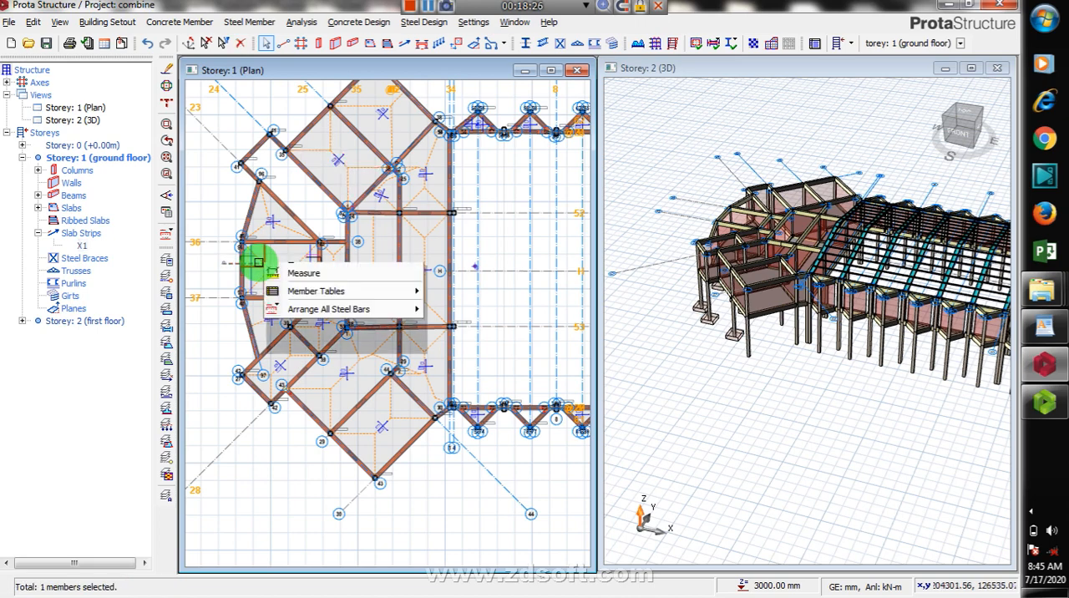
click(313, 291)
click(254, 277)
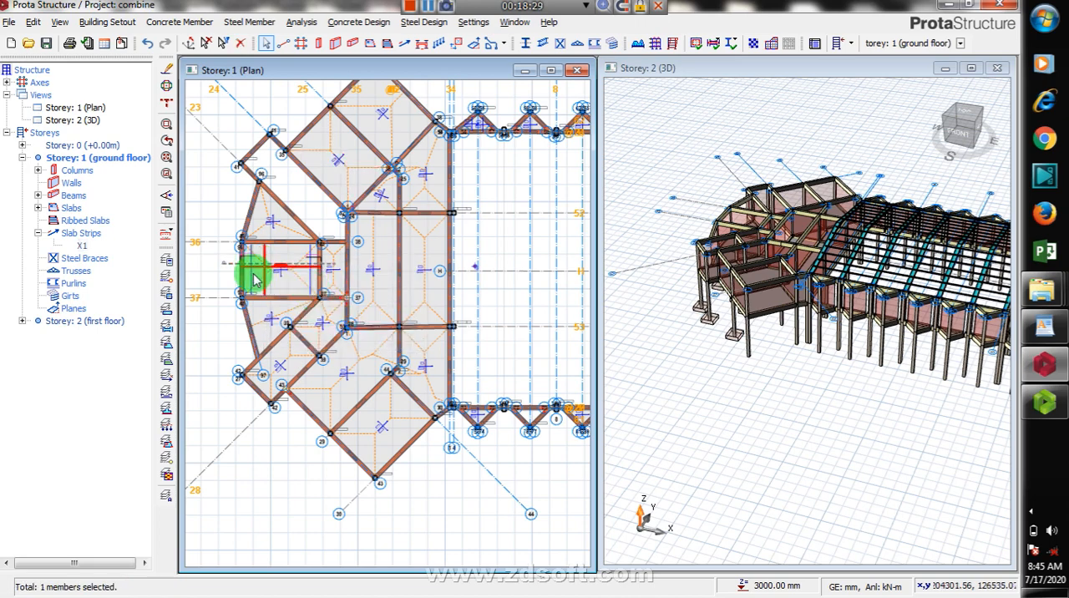
click(241, 268)
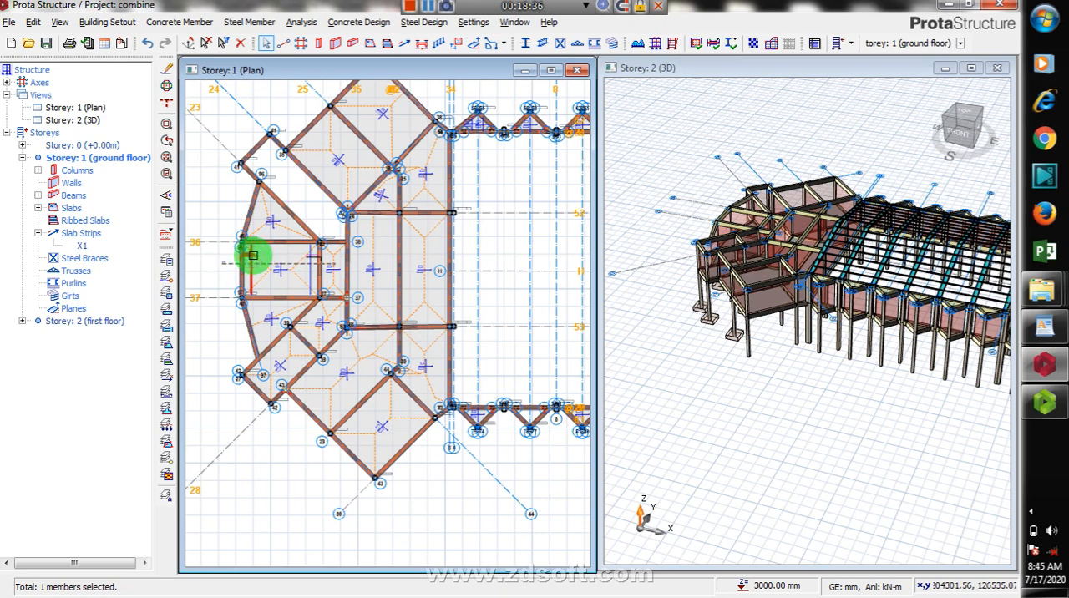
right_click(252, 255)
click(289, 284)
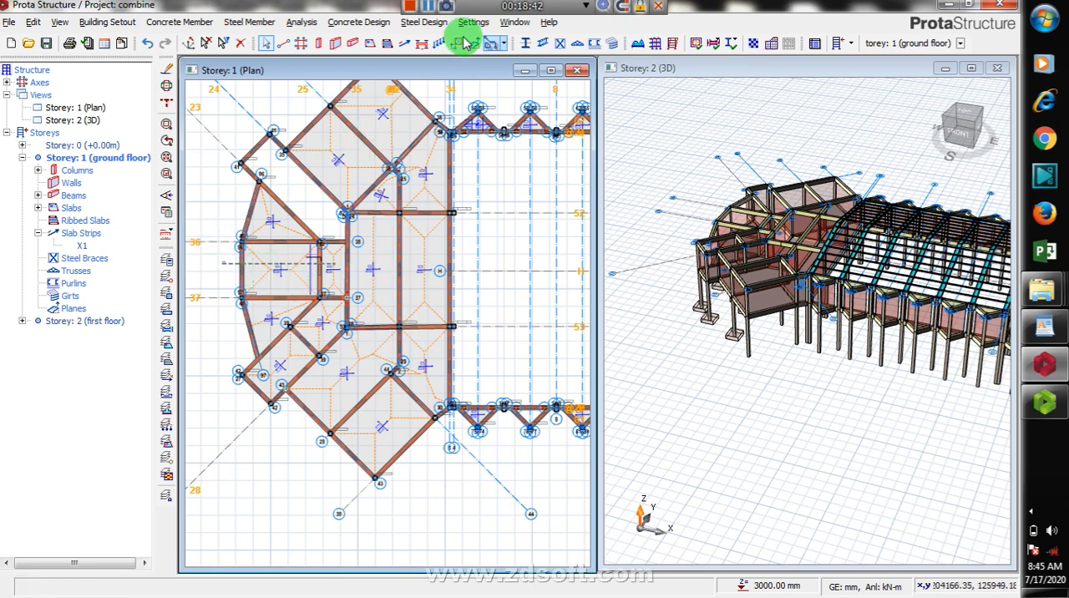
Step: Insert another X-direction analytical strip across slab 1S3, about 6770 mm long, with its end condition set to Slab
click(404, 44)
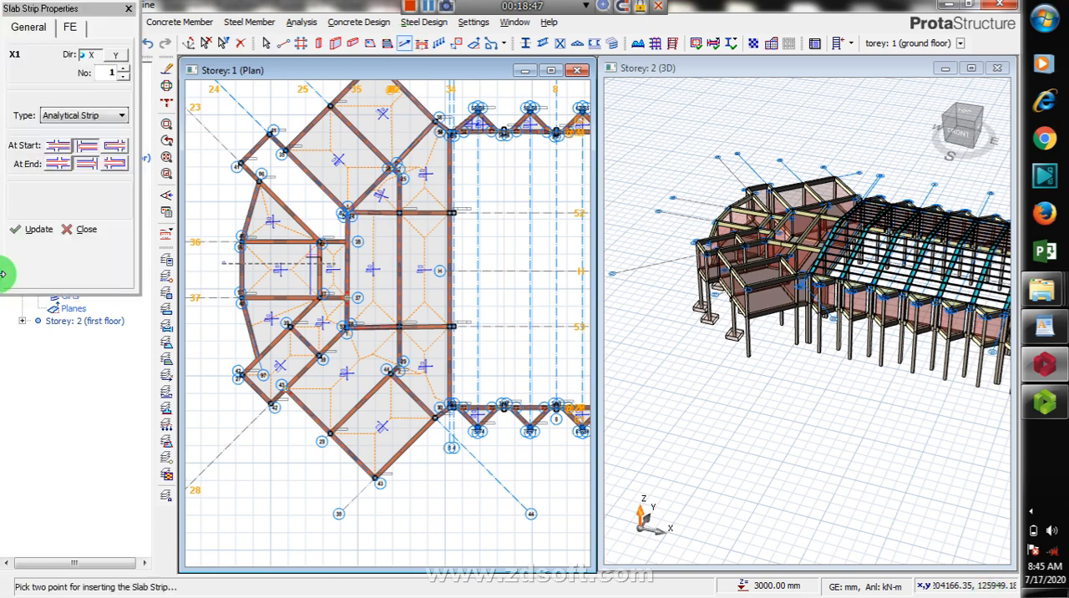
click(59, 167)
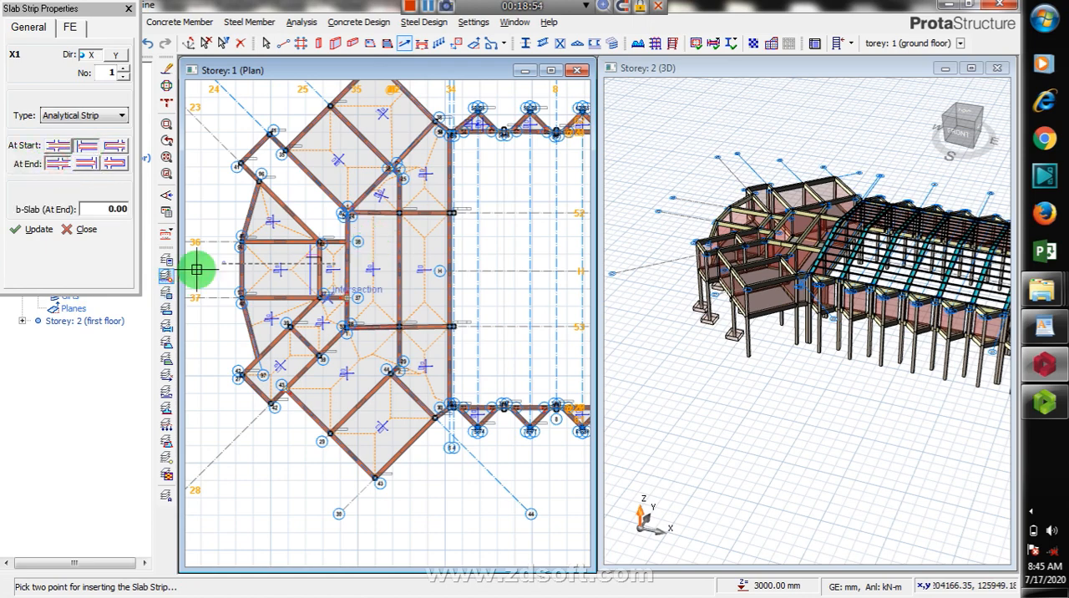
click(222, 273)
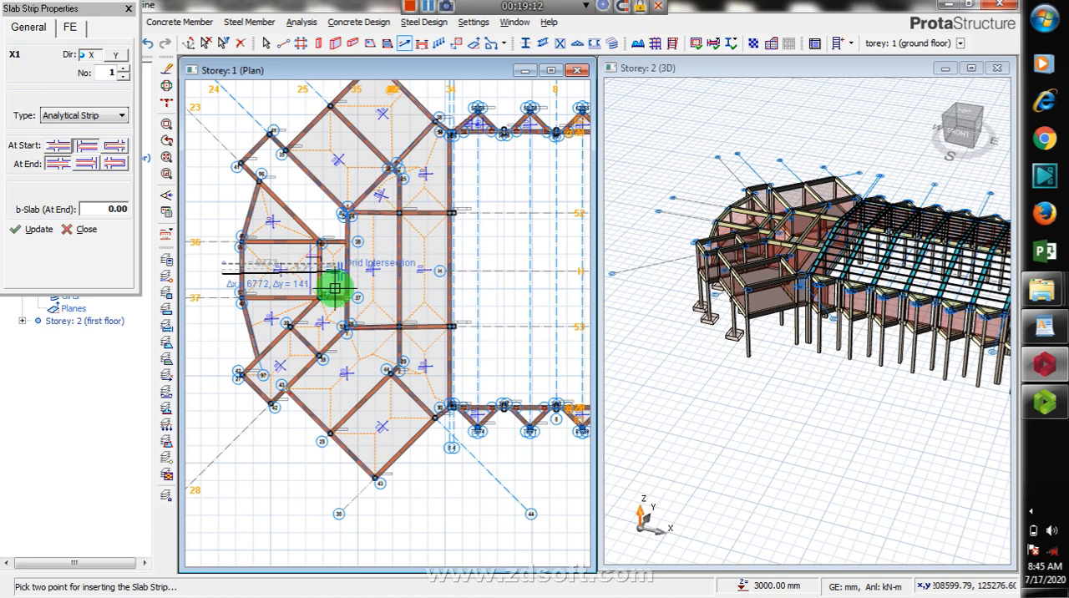
click(334, 292)
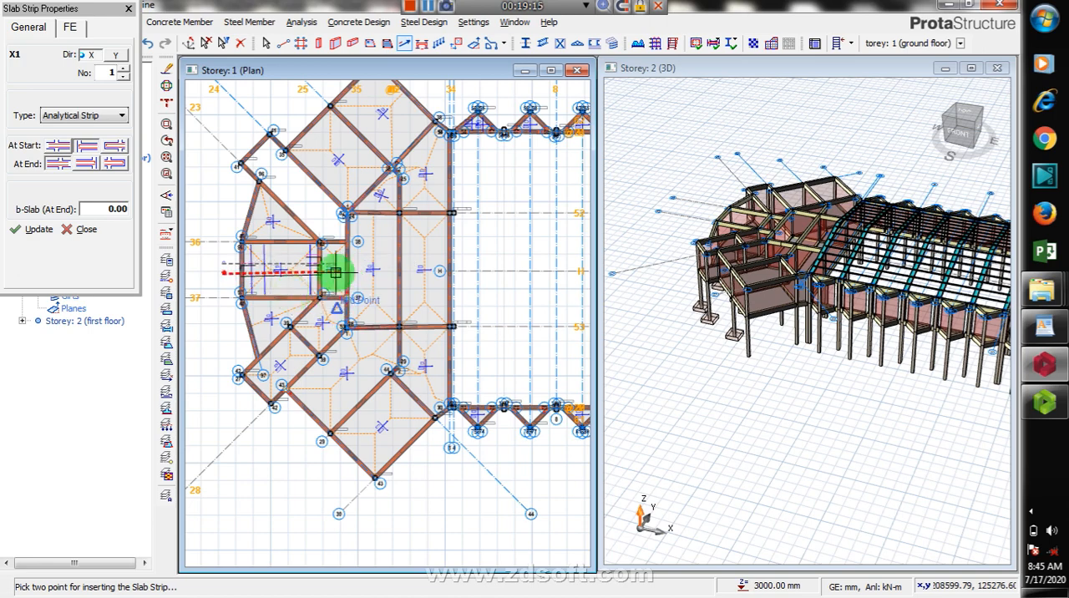
Step: Examine the new strip's bars around beam 1B7 and slab 1S23
scroll(327, 278, up, 5)
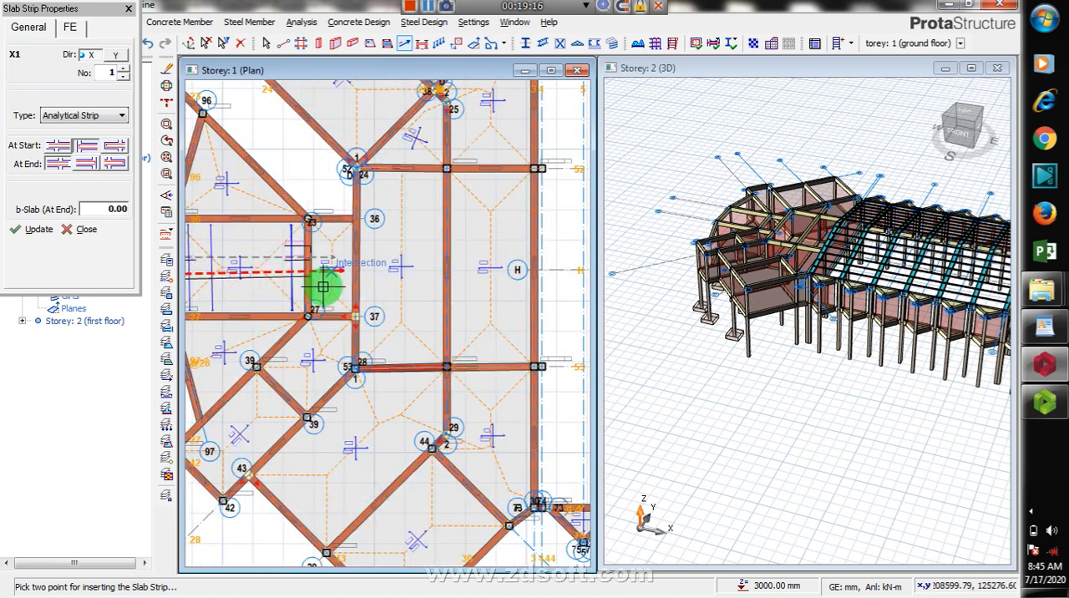
scroll(322, 305, up, 2)
scroll(392, 297, down, 2)
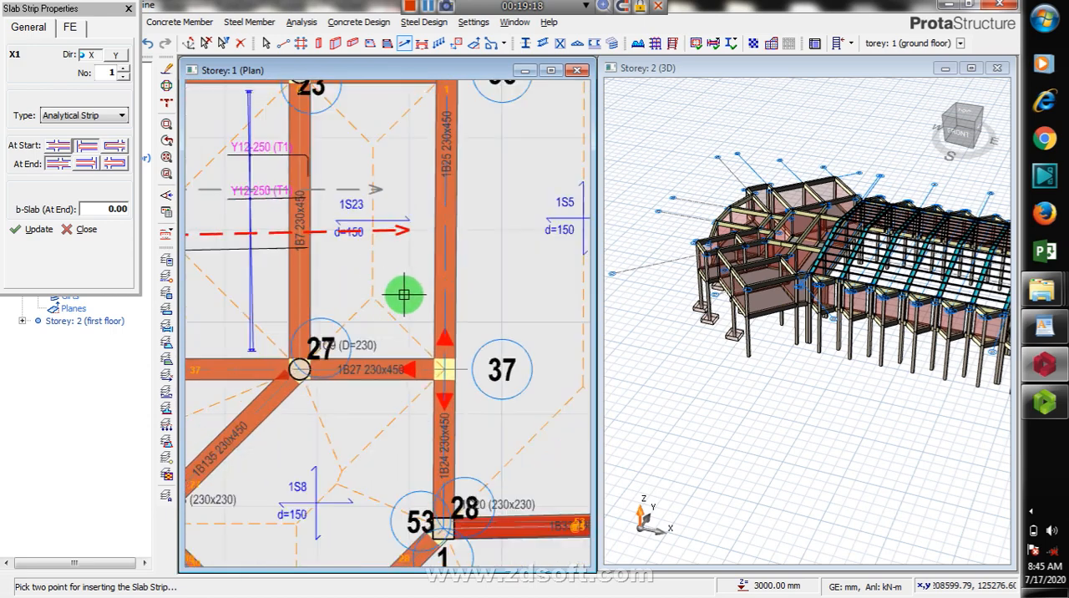
scroll(384, 309, down, 1)
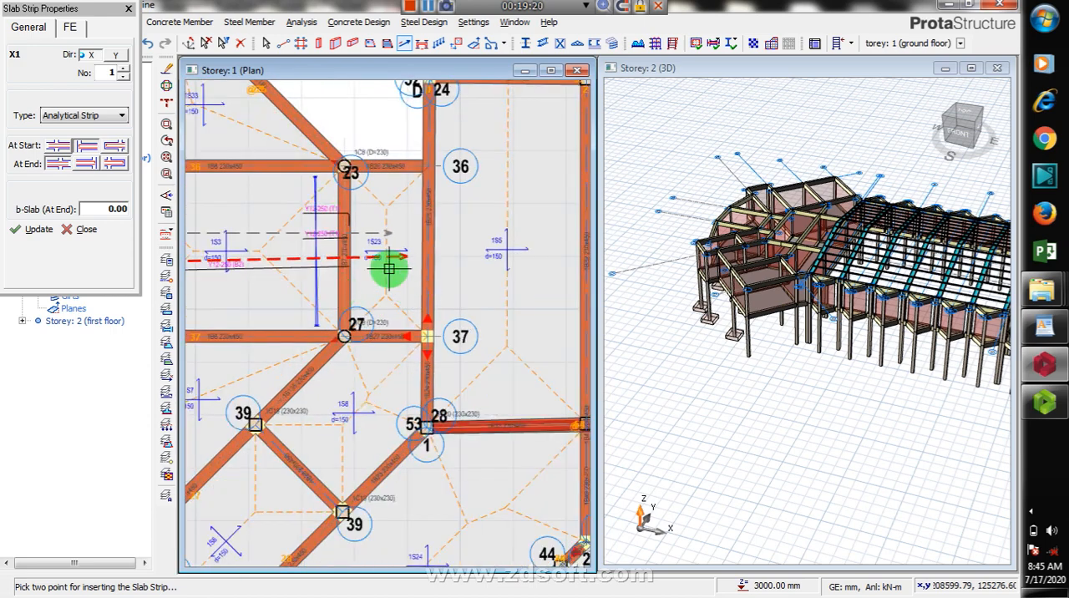
scroll(309, 256, up, 1)
scroll(426, 255, up, 1)
scroll(431, 255, down, 2)
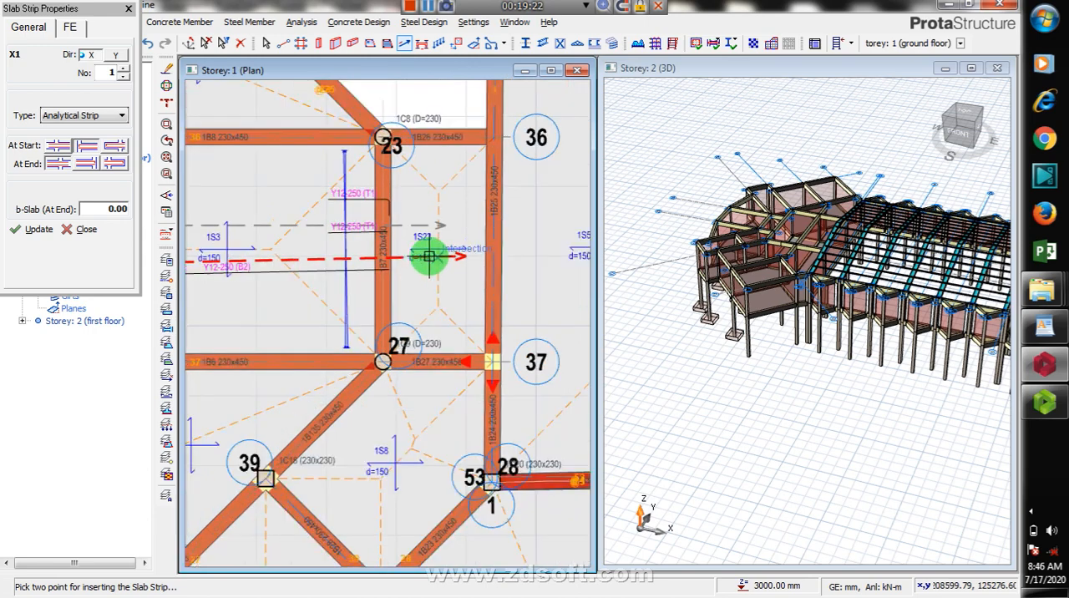
scroll(426, 255, down, 2)
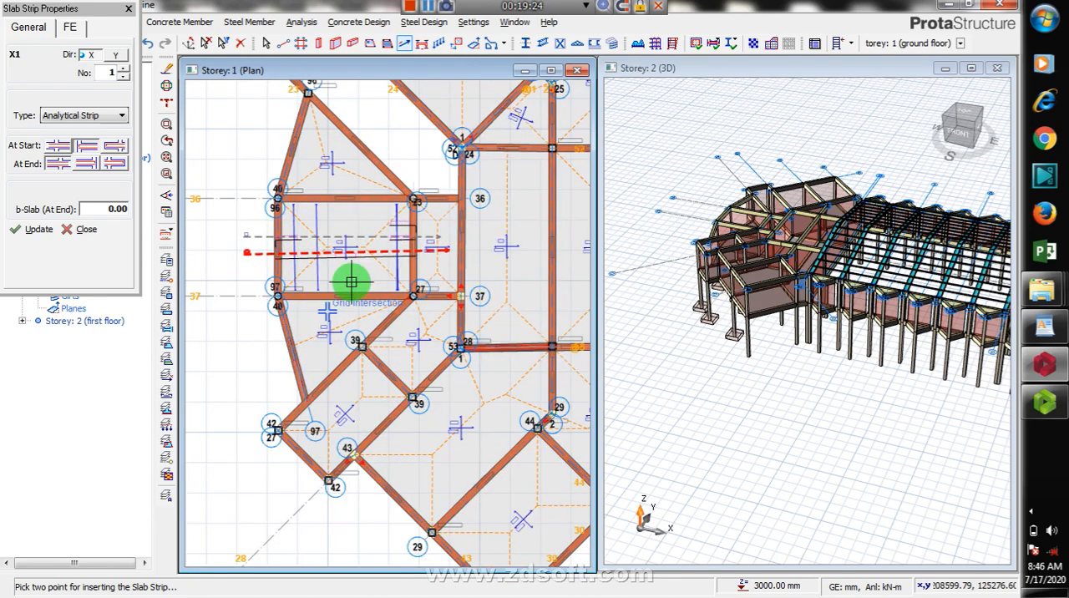
Step: Look over the slabs beside the new strip and between axes 52 and 53 on the ground floor plan
scroll(297, 280, up, 1)
scroll(294, 259, down, 1)
scroll(231, 277, down, 1)
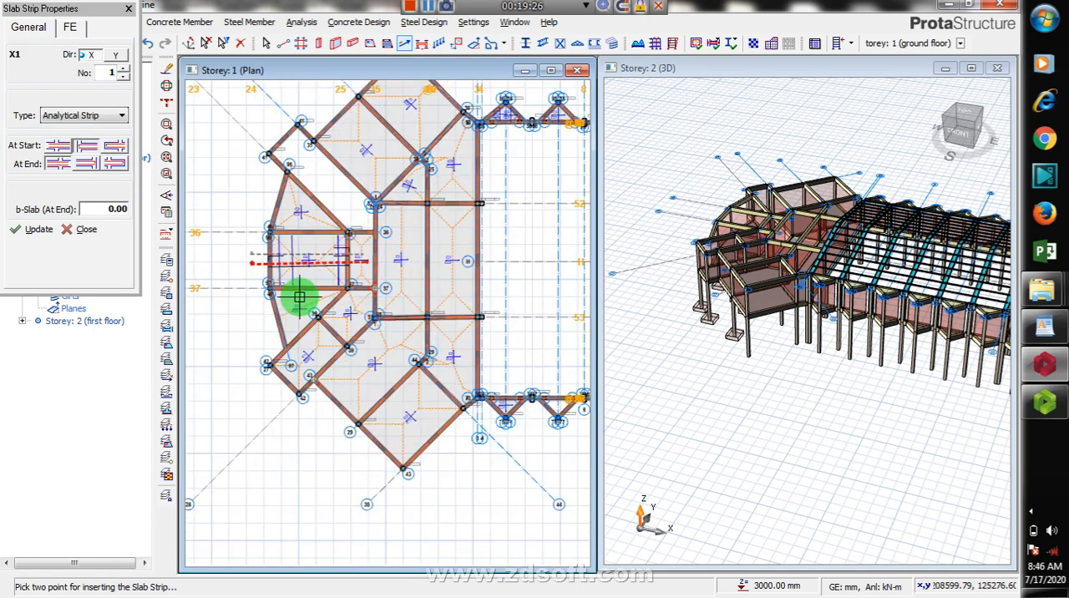
scroll(489, 156, up, 1)
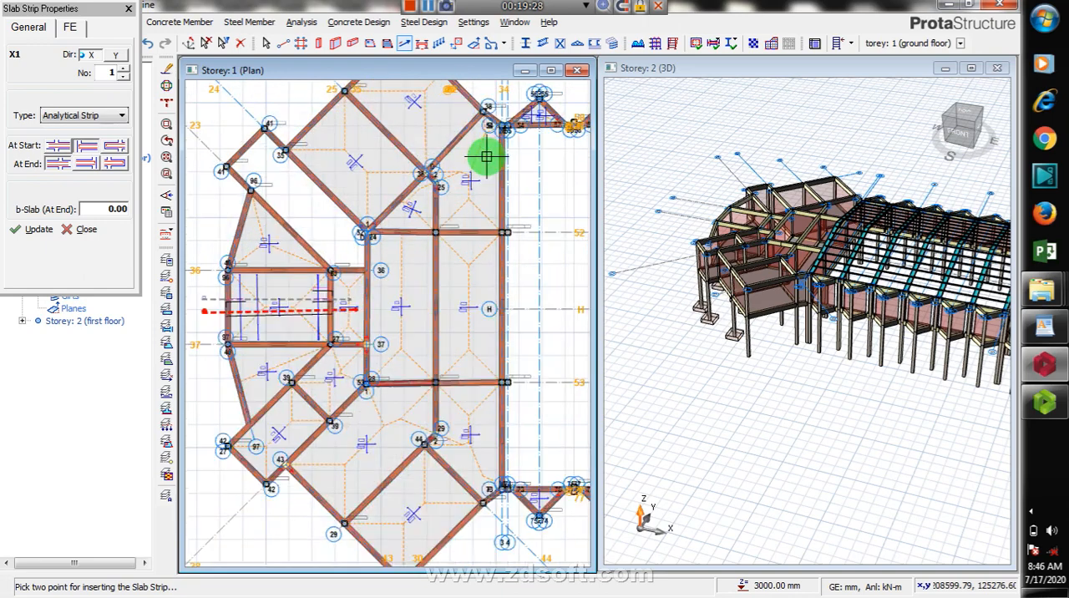
scroll(188, 295, up, 1)
scroll(275, 322, down, 1)
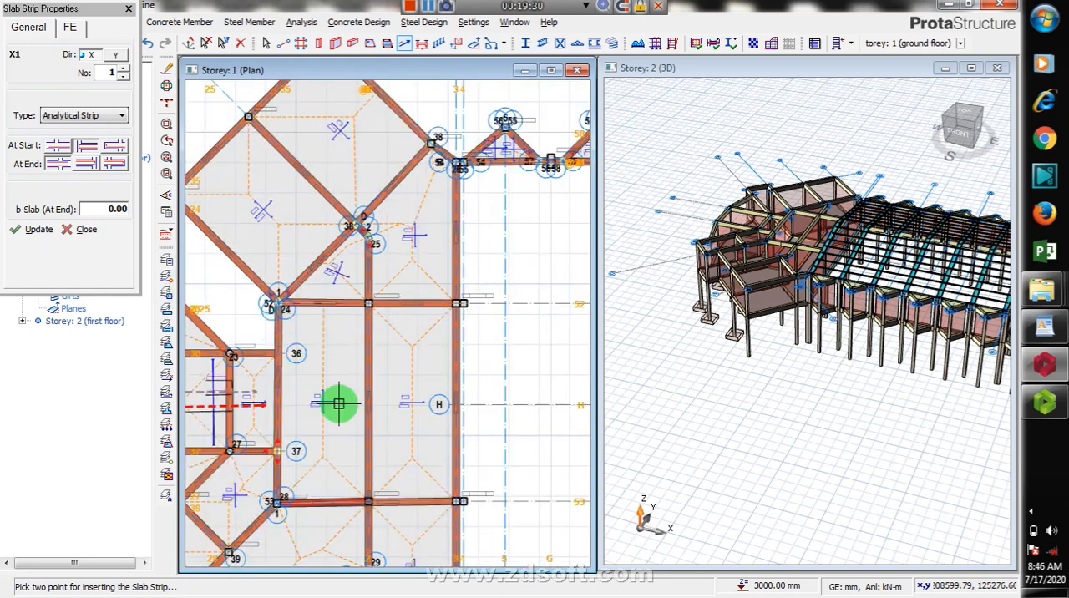
scroll(334, 404, down, 1)
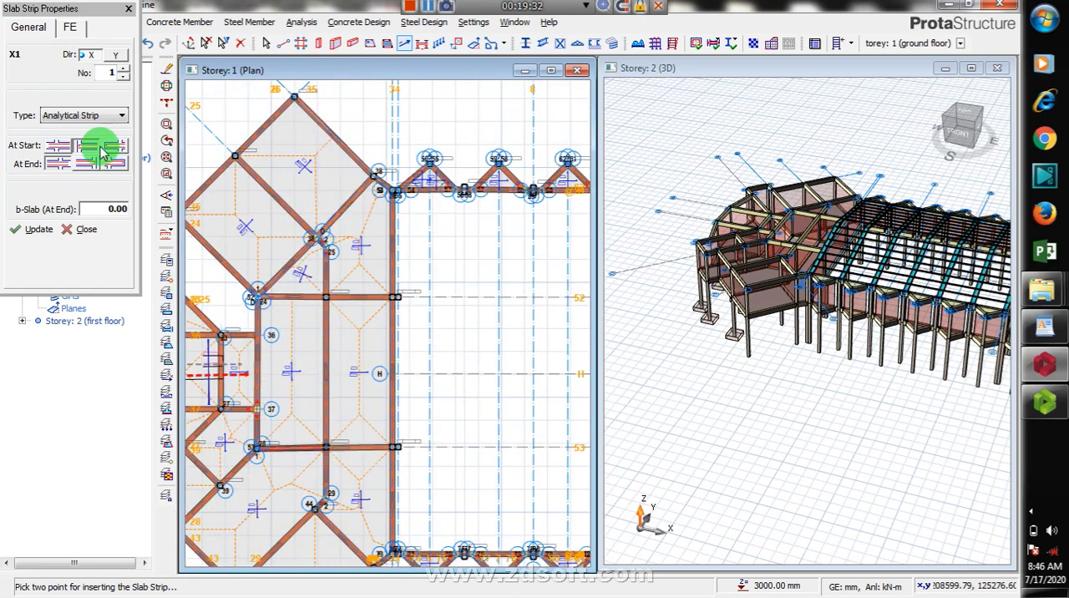
key(Escape)
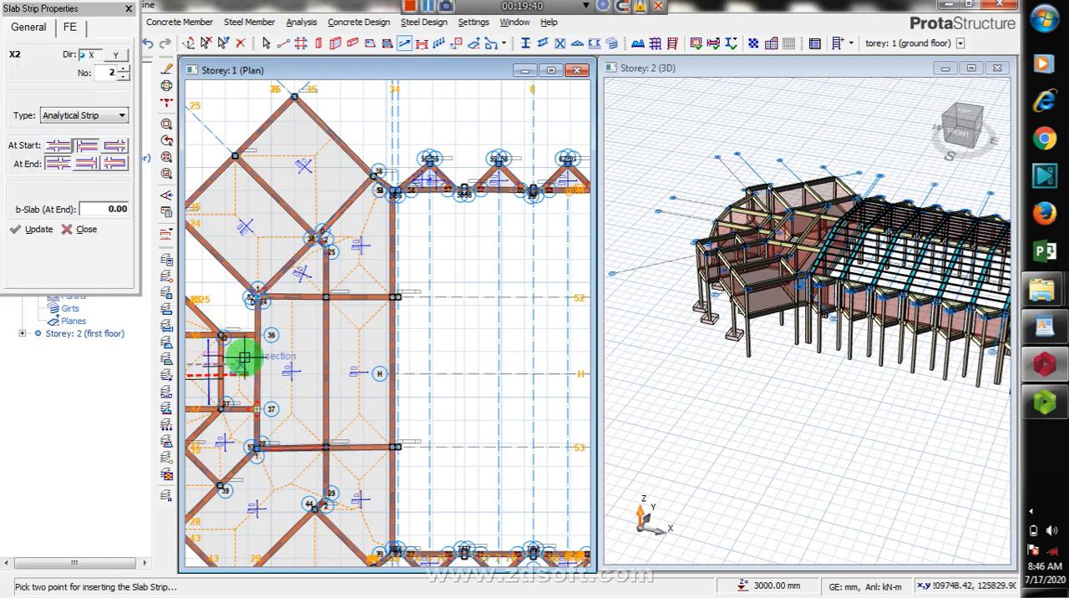
scroll(255, 365, up, 1)
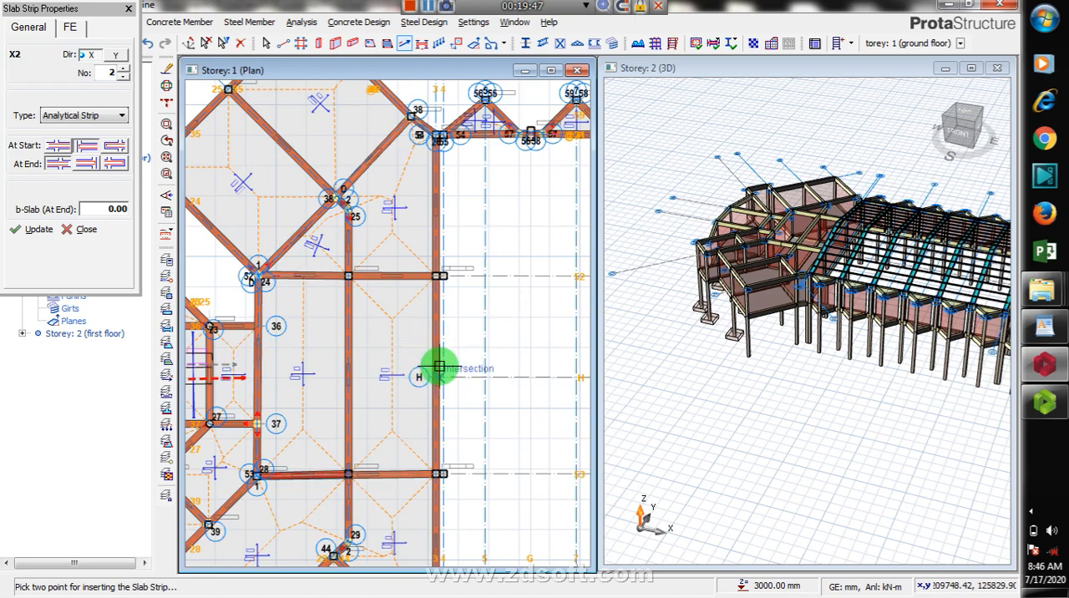
click(59, 145)
click(87, 164)
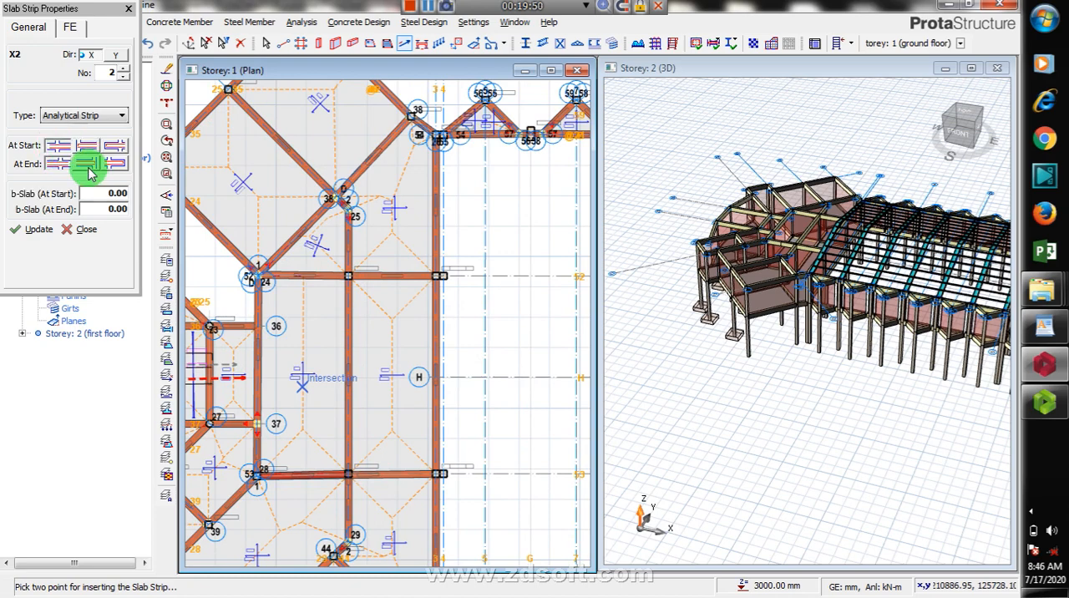
click(53, 149)
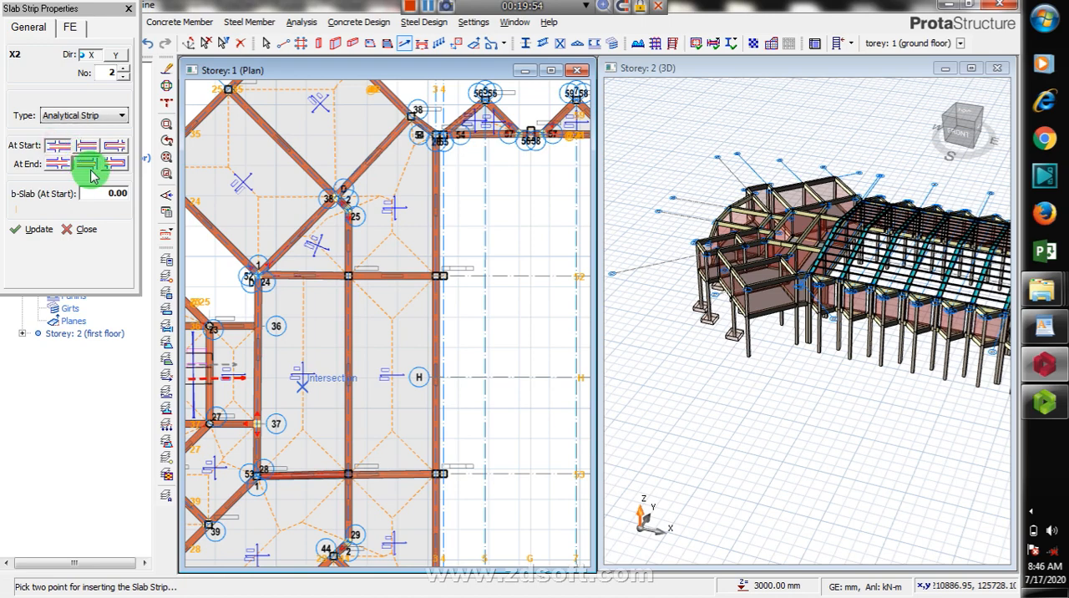
click(404, 43)
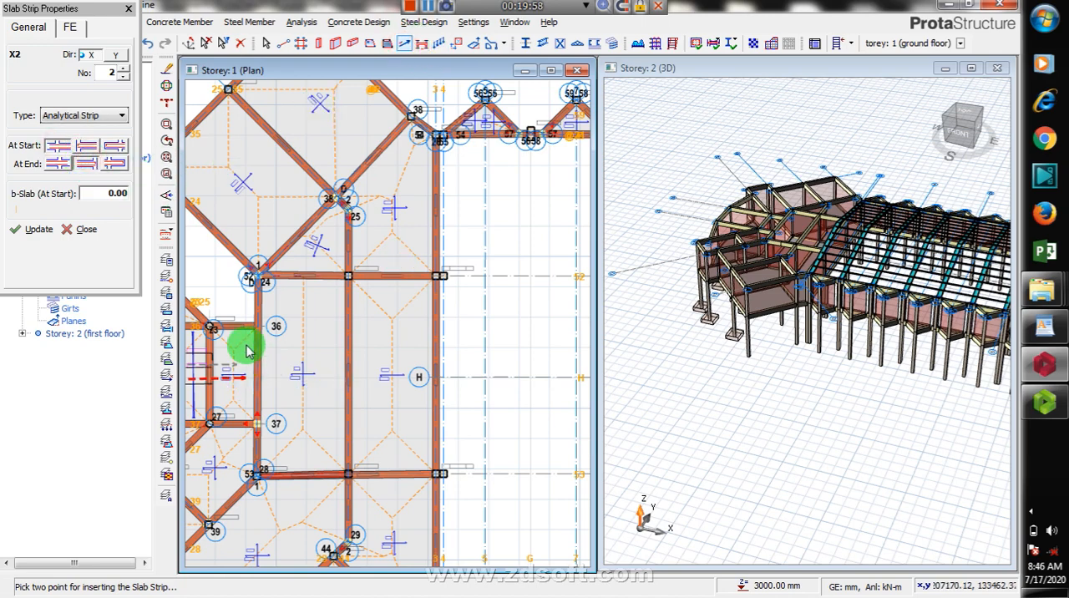
key(Escape)
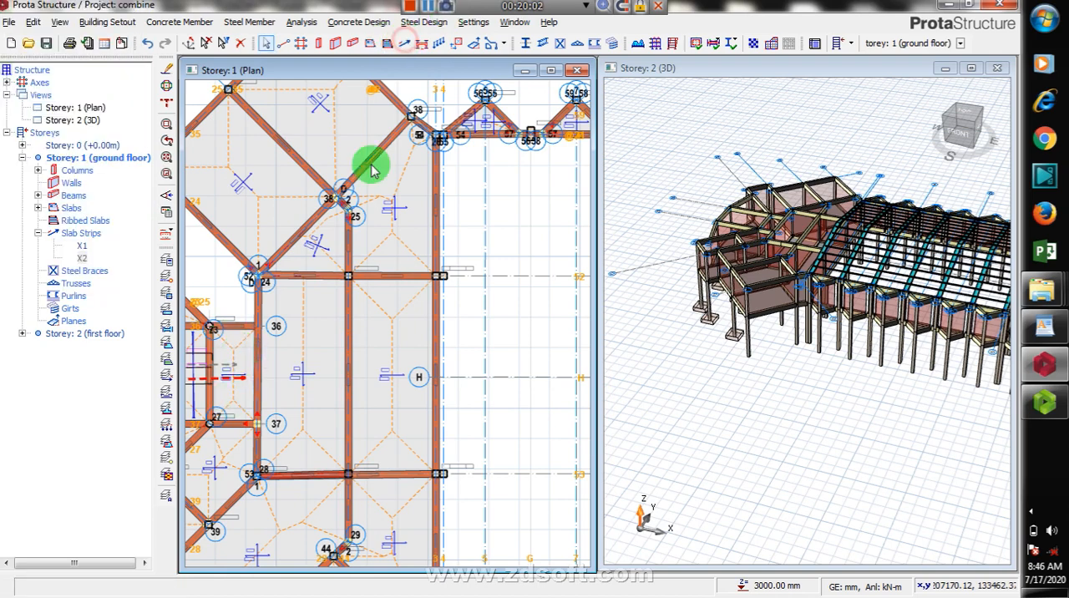
Step: Insert an X-direction analytical slab strip about 7700 mm long between axes 52 and 53, crossing the slabs and ending past axis 4
click(243, 359)
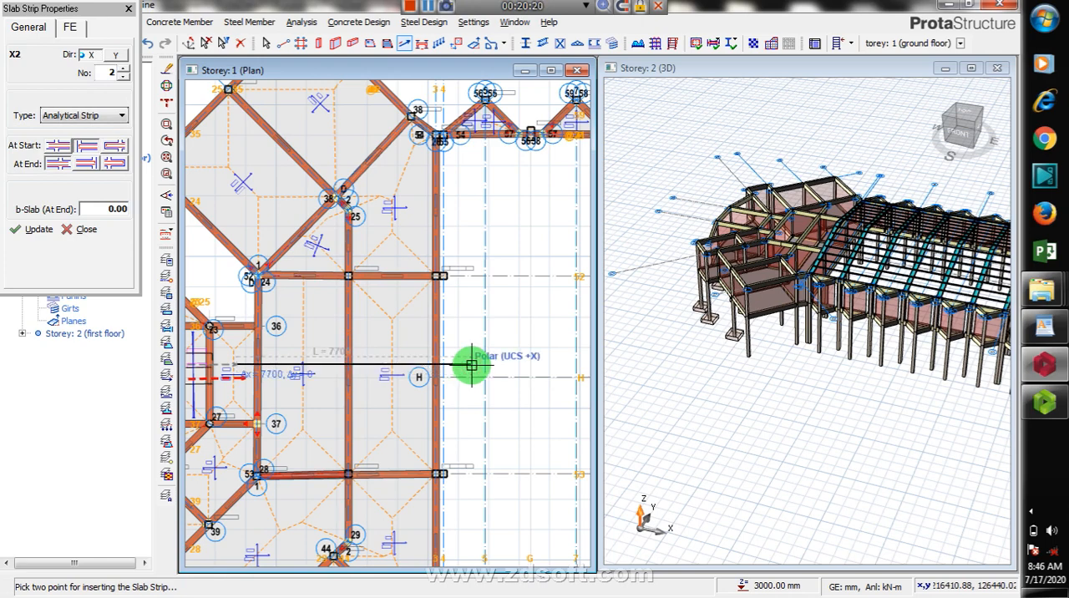
click(472, 365)
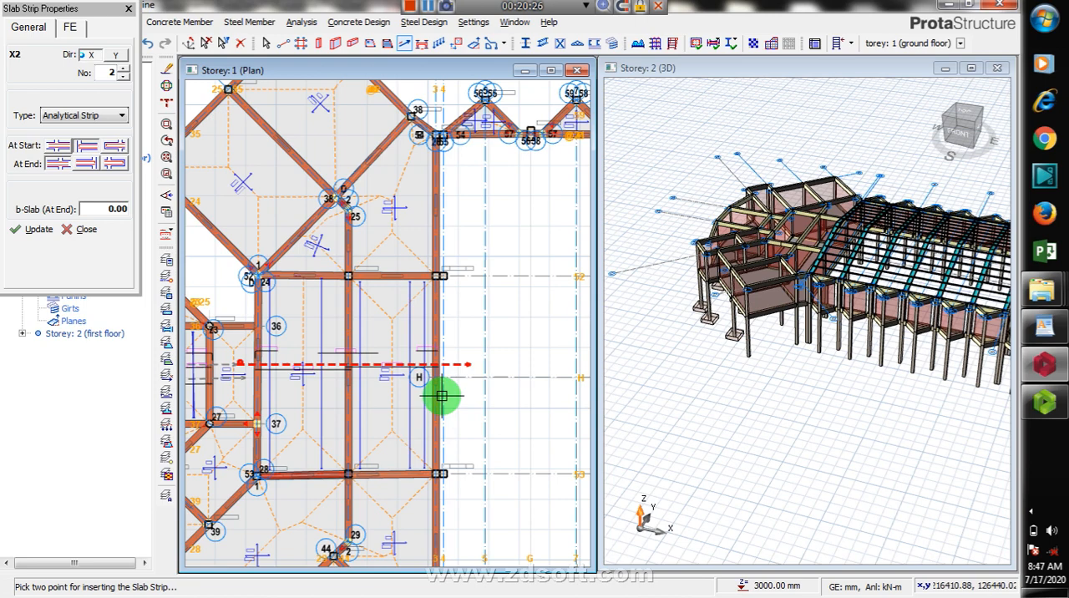
scroll(442, 396, up, 3)
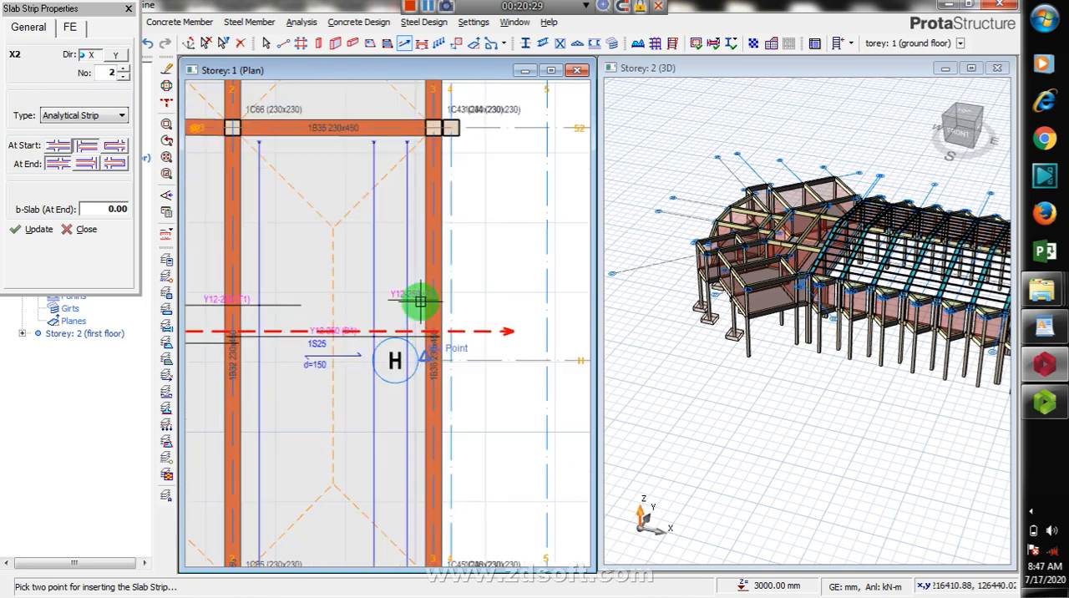
scroll(422, 294, down, 2)
scroll(428, 299, down, 2)
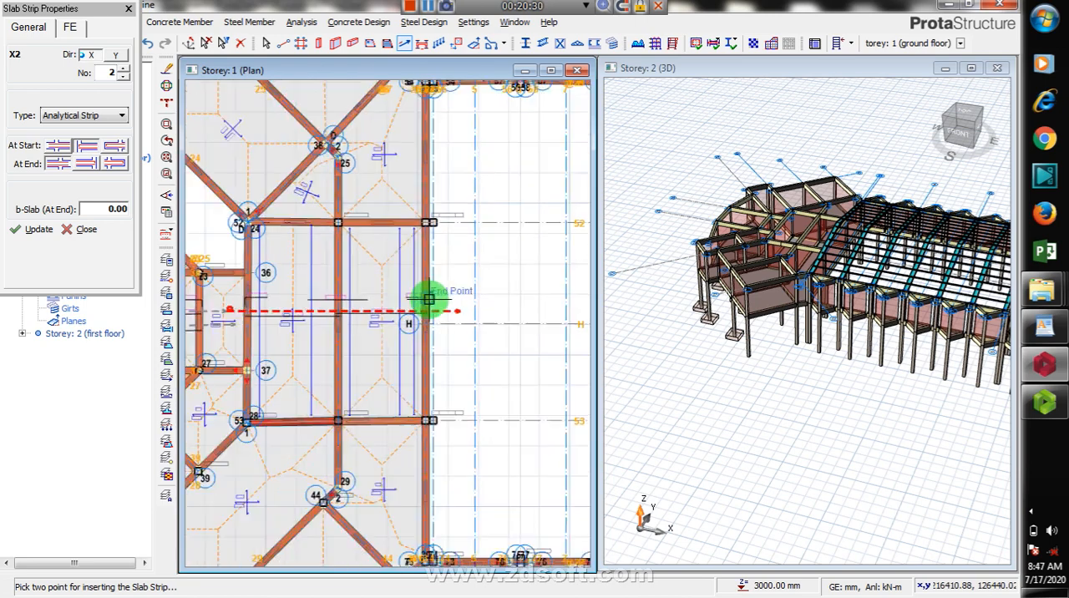
scroll(429, 299, down, 1)
click(429, 299)
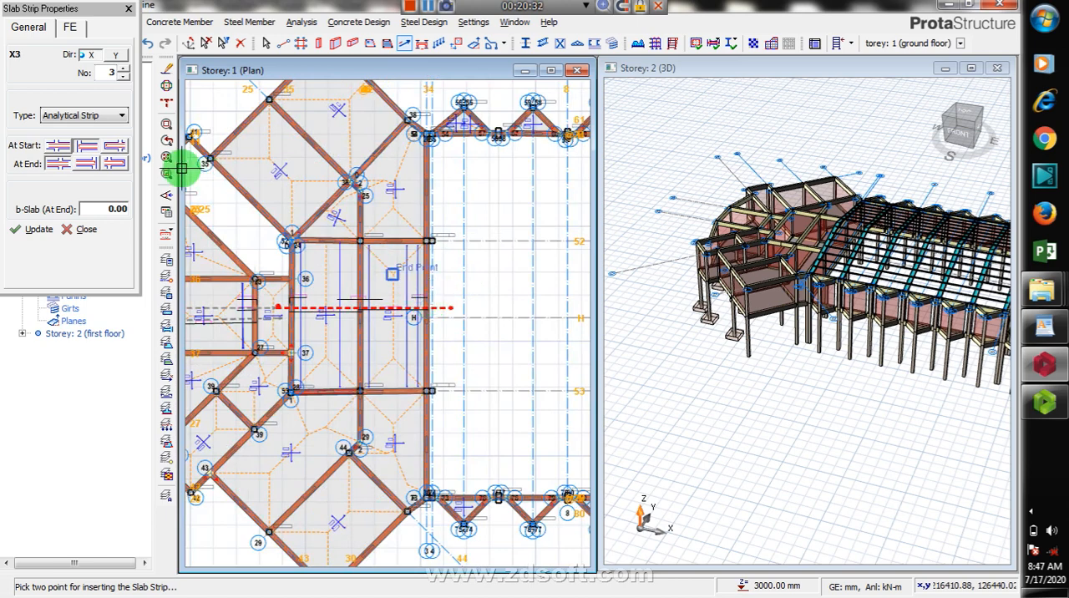
click(118, 165)
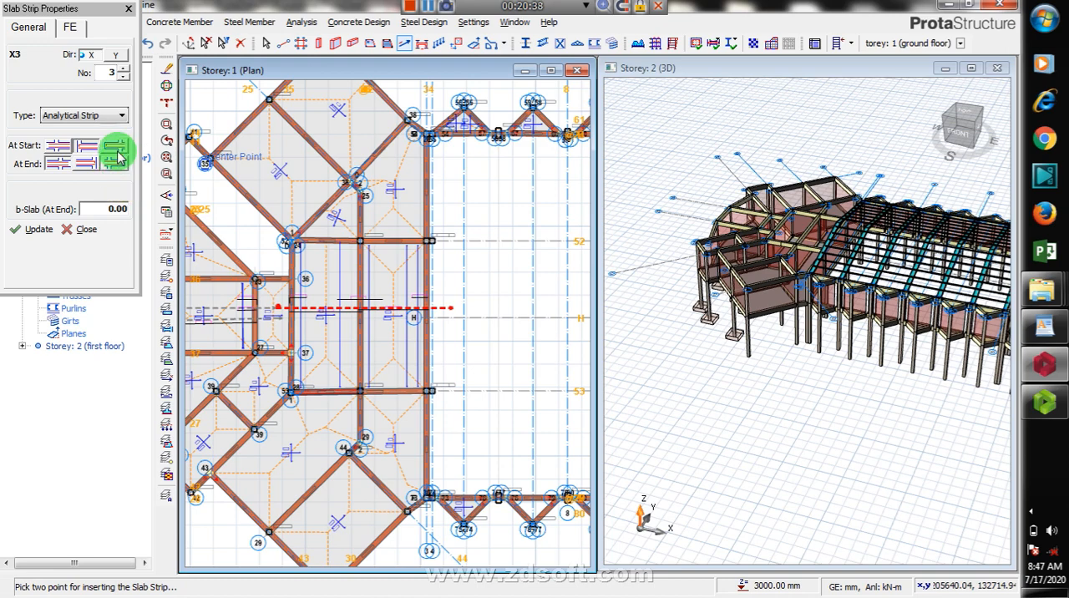
click(117, 151)
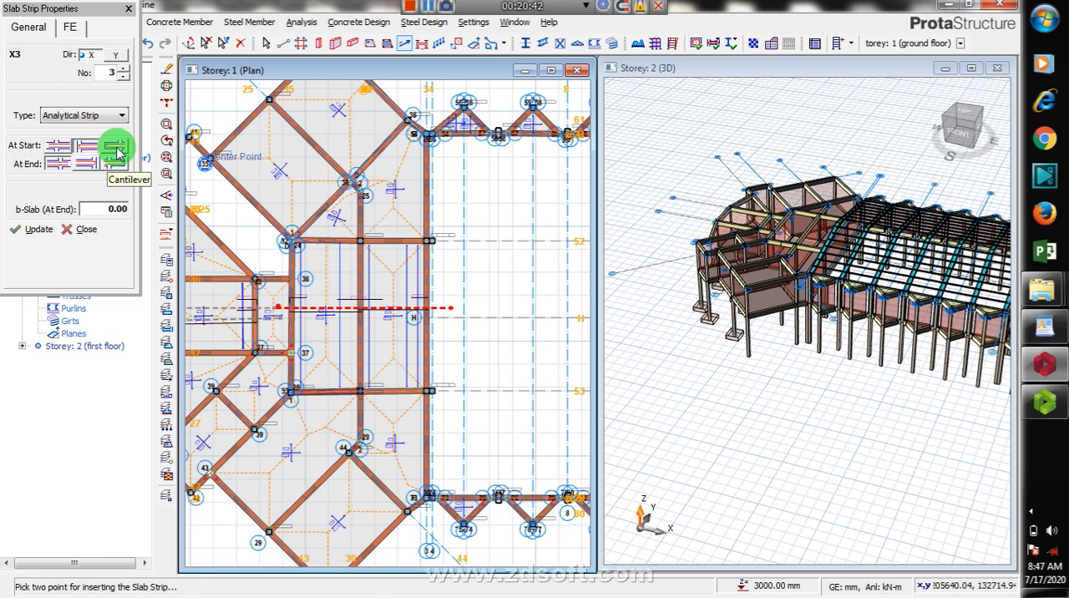
click(117, 166)
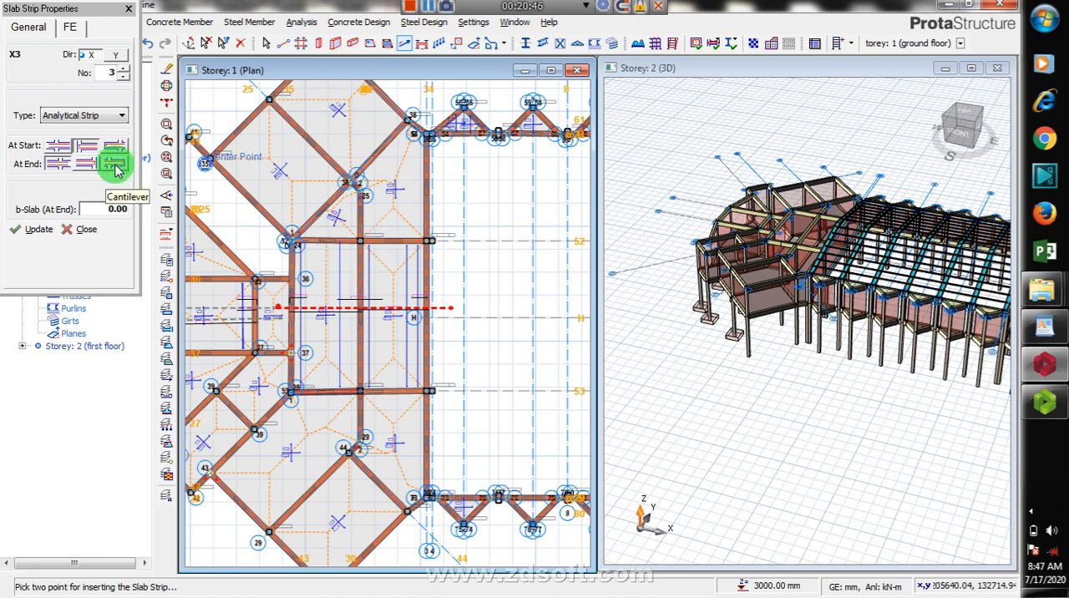
click(116, 147)
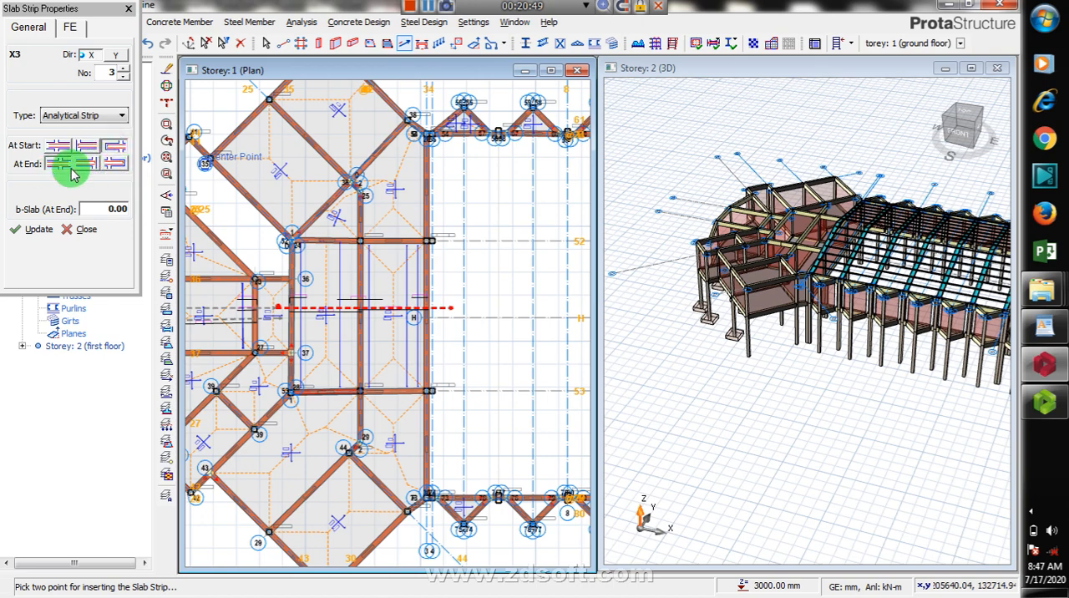
click(87, 163)
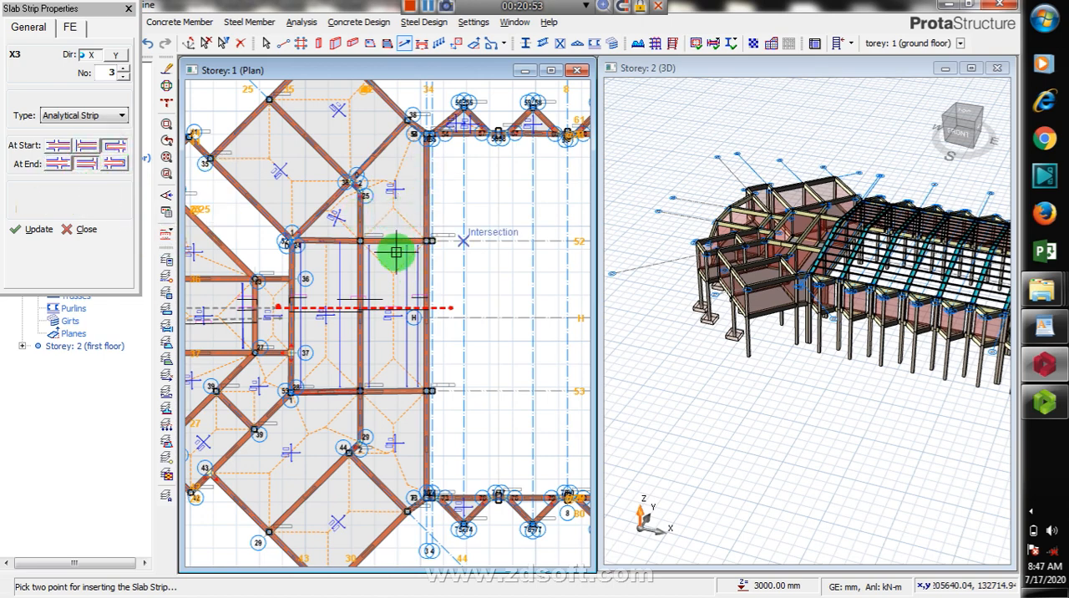
scroll(289, 195, down, 1)
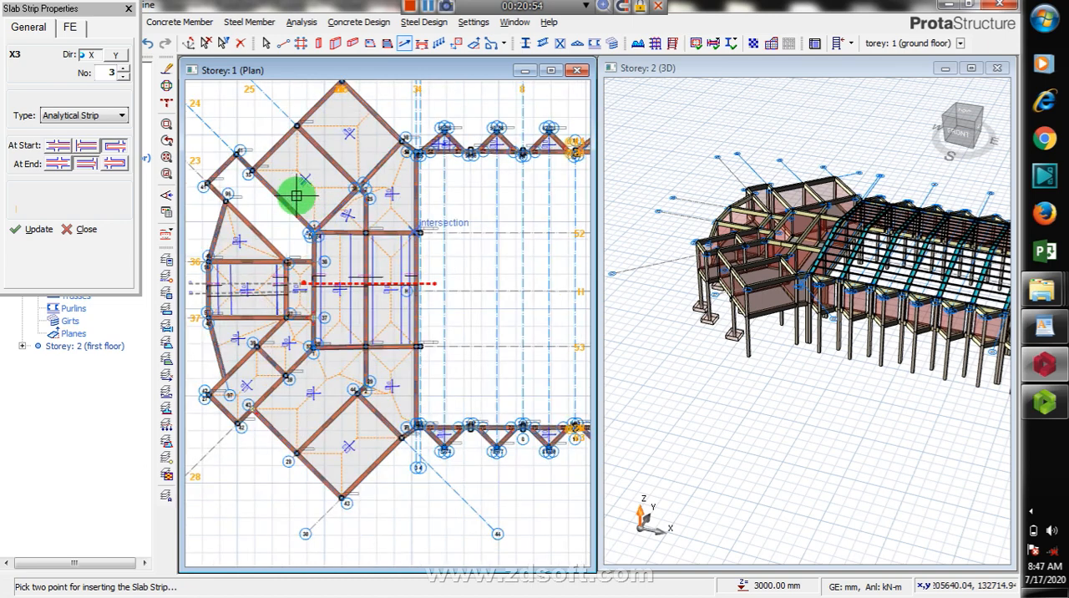
scroll(297, 196, down, 3)
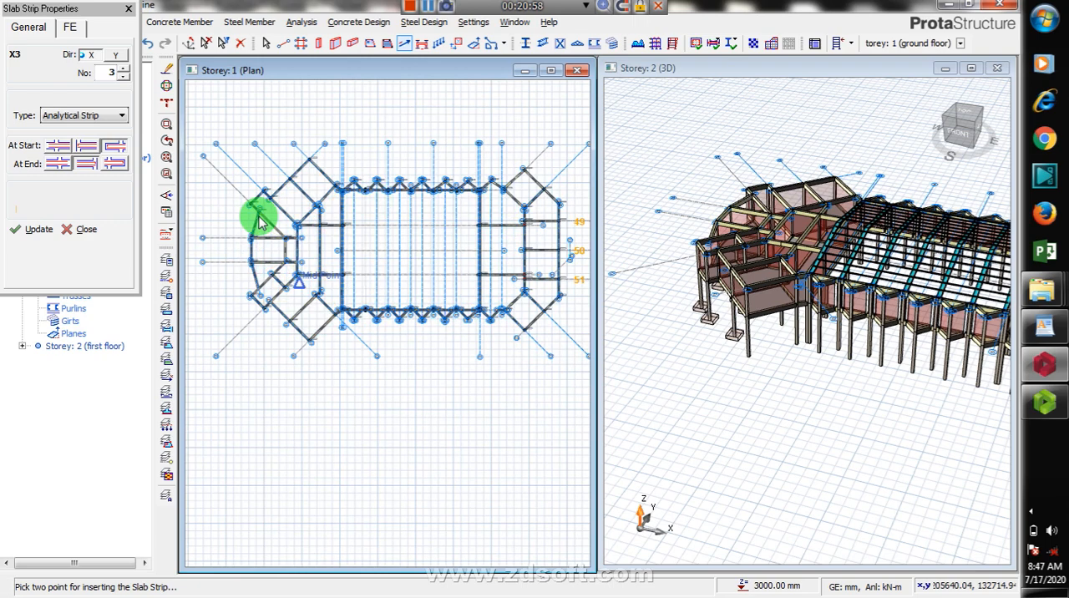
key(Escape)
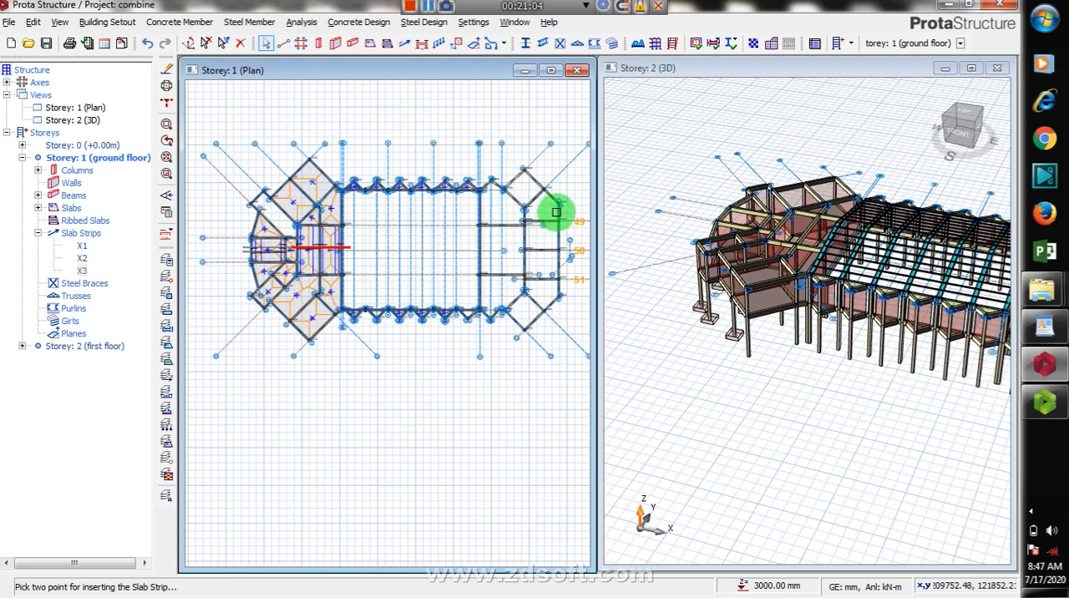
click(574, 239)
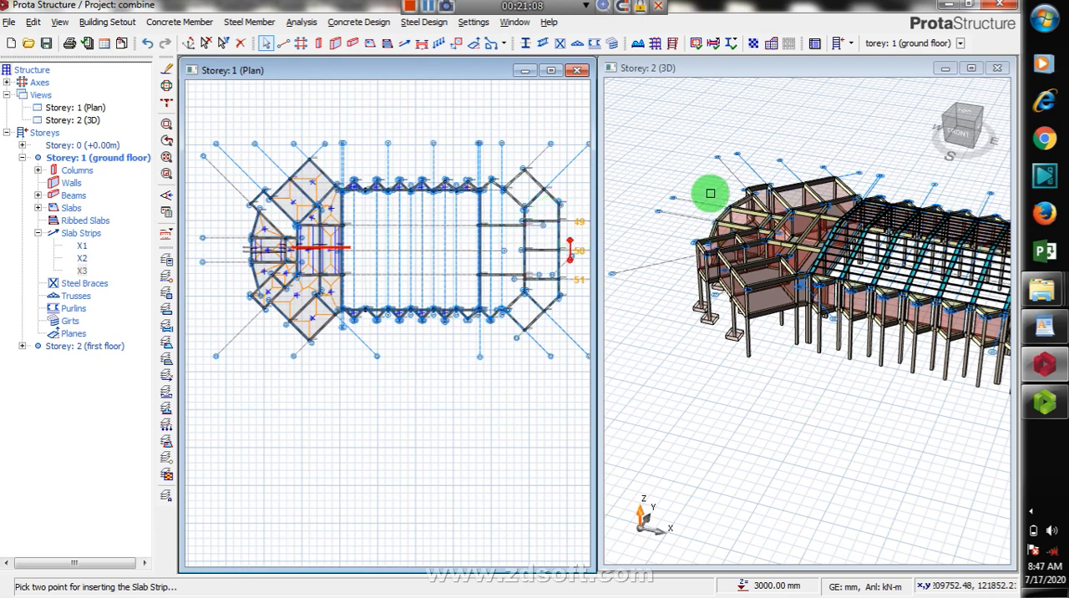
click(744, 269)
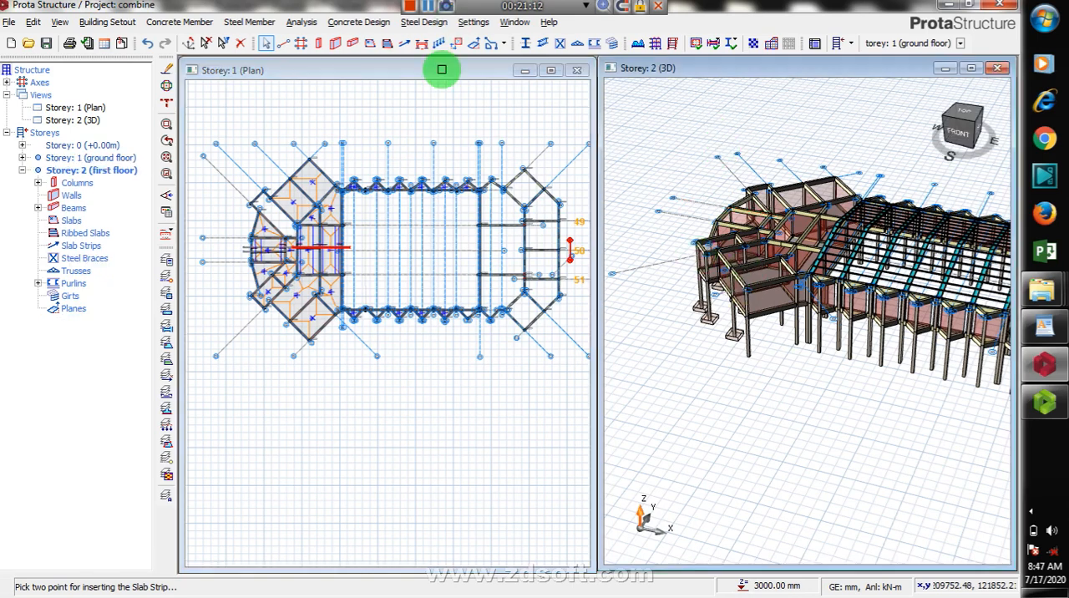
click(352, 42)
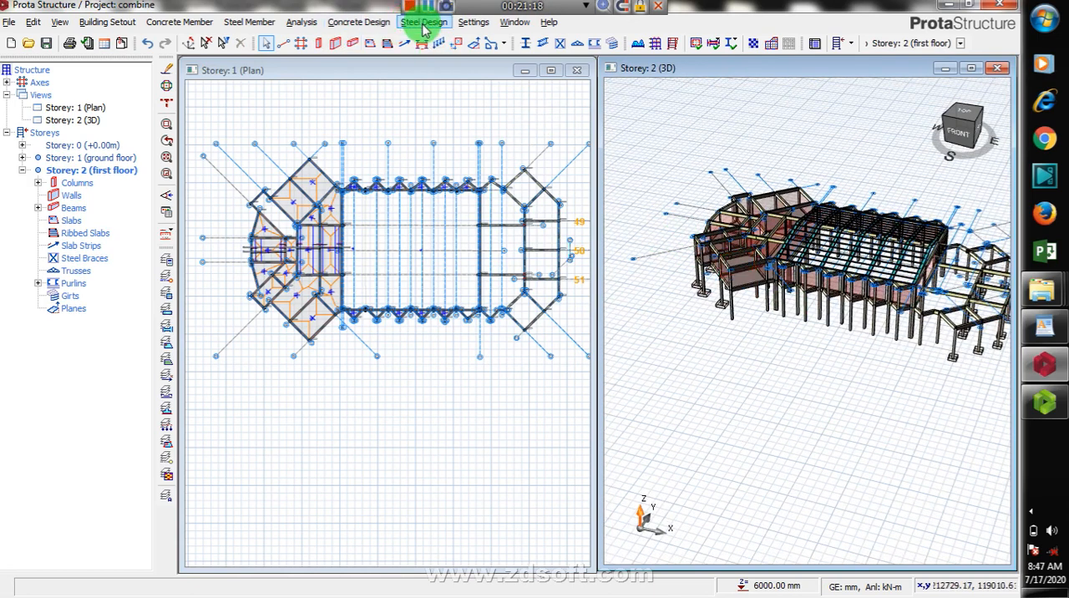
Step: Try to load ProtaSteel with the combine model from the steel design commands
click(424, 25)
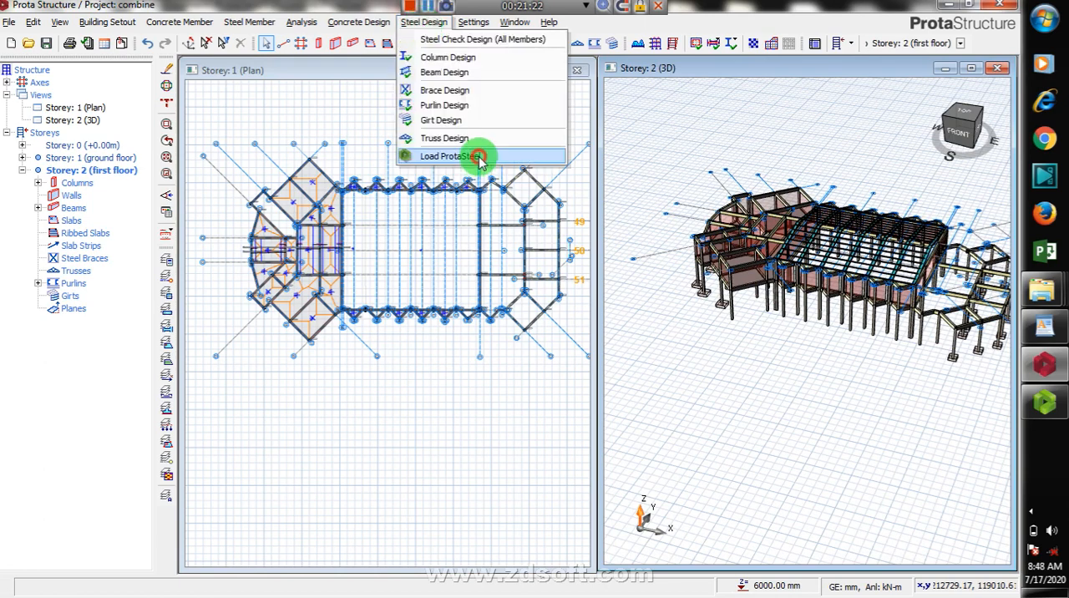
click(480, 159)
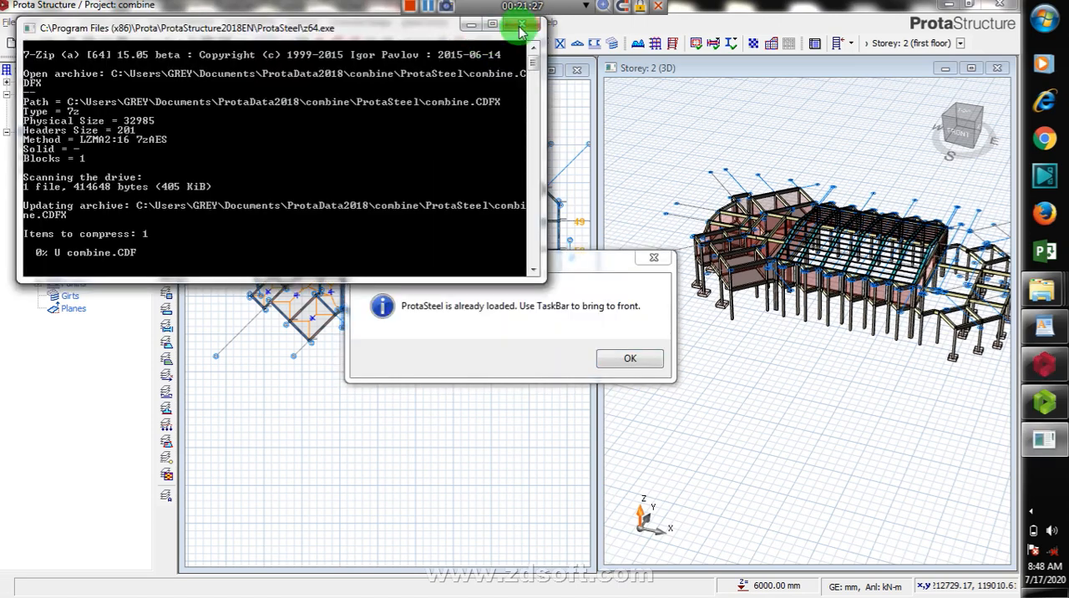
click(523, 27)
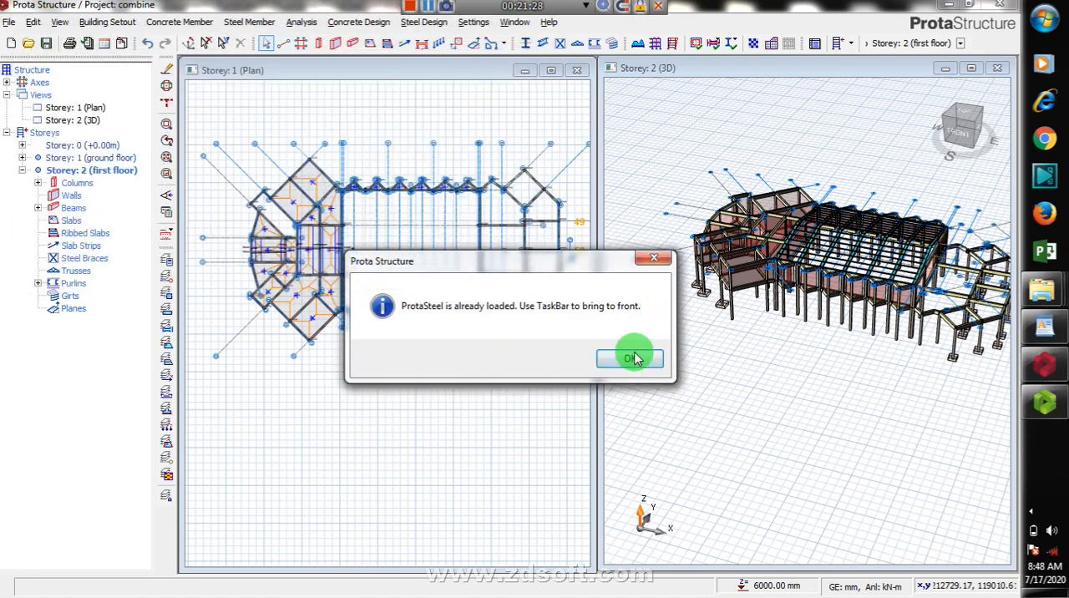
click(644, 357)
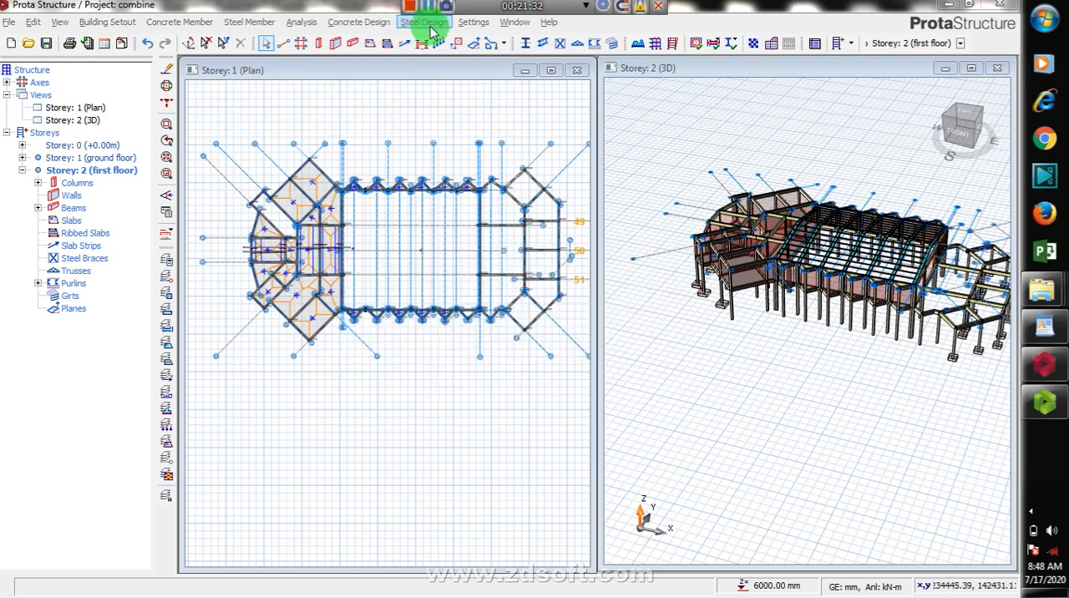
click(432, 29)
click(456, 232)
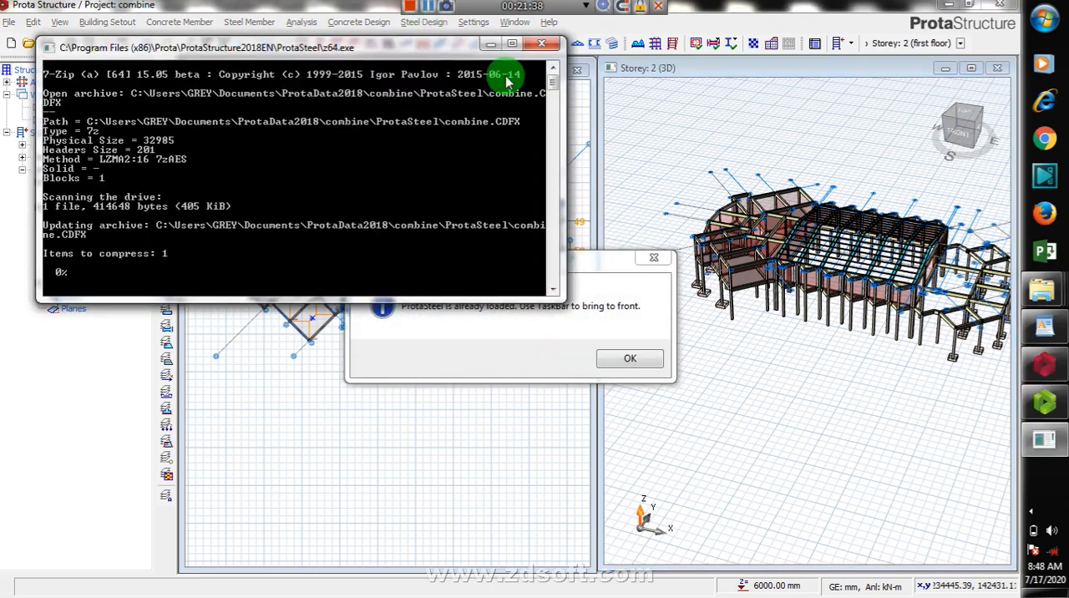
click(658, 261)
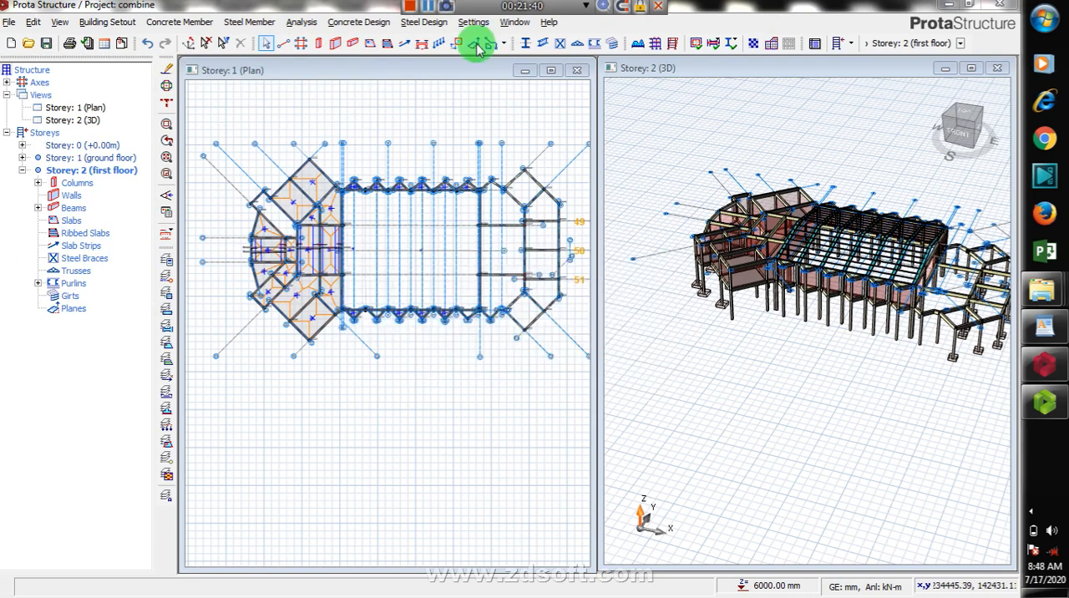
Step: Review the steel beam design table for the first-floor beams' sections, utilization ratios and design status, and close it
click(428, 22)
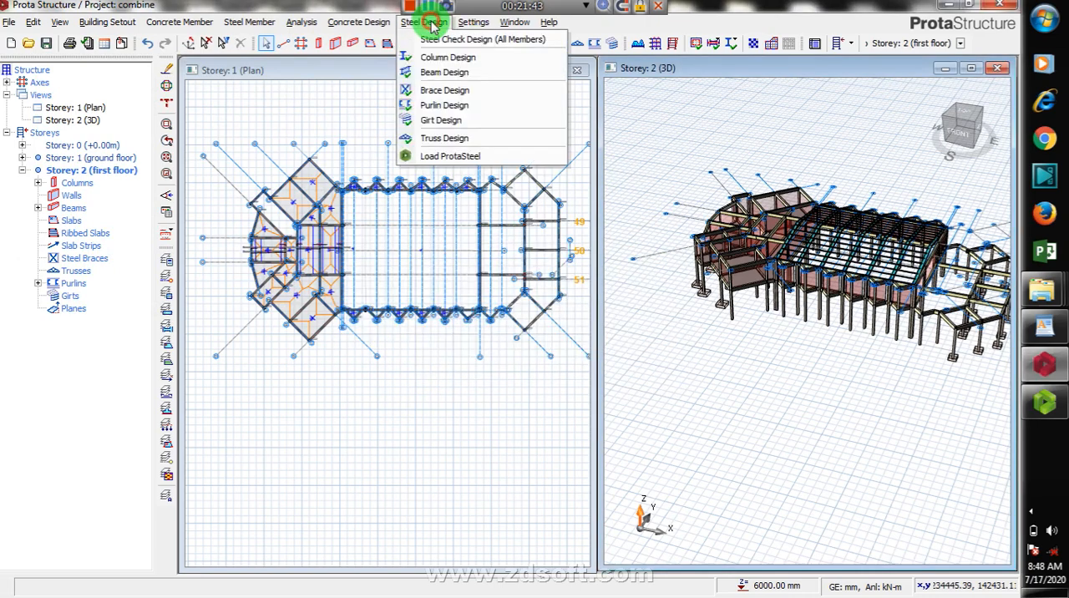
click(471, 73)
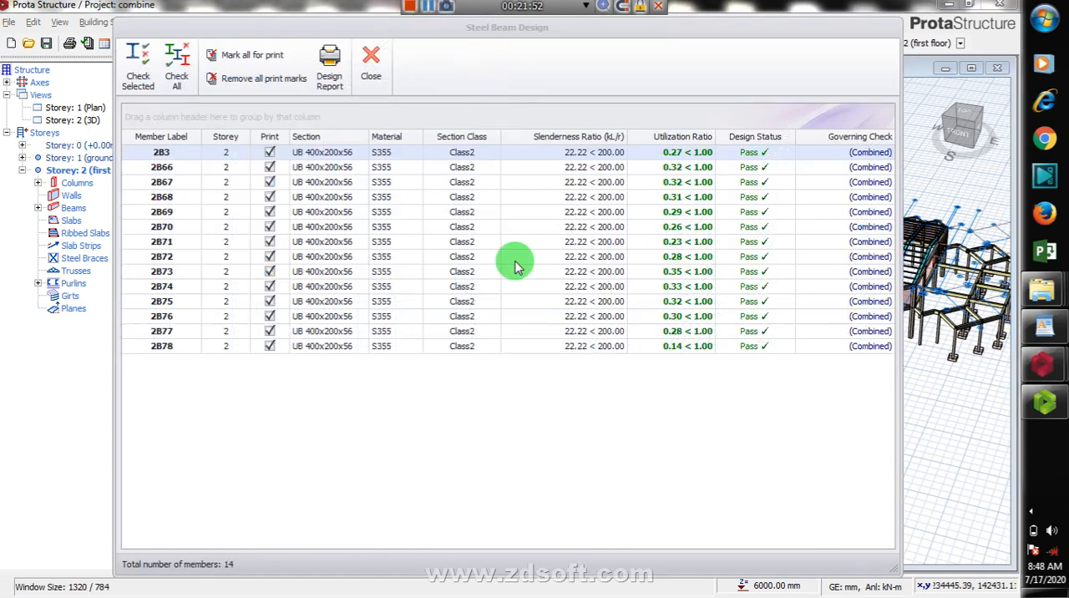
click(374, 77)
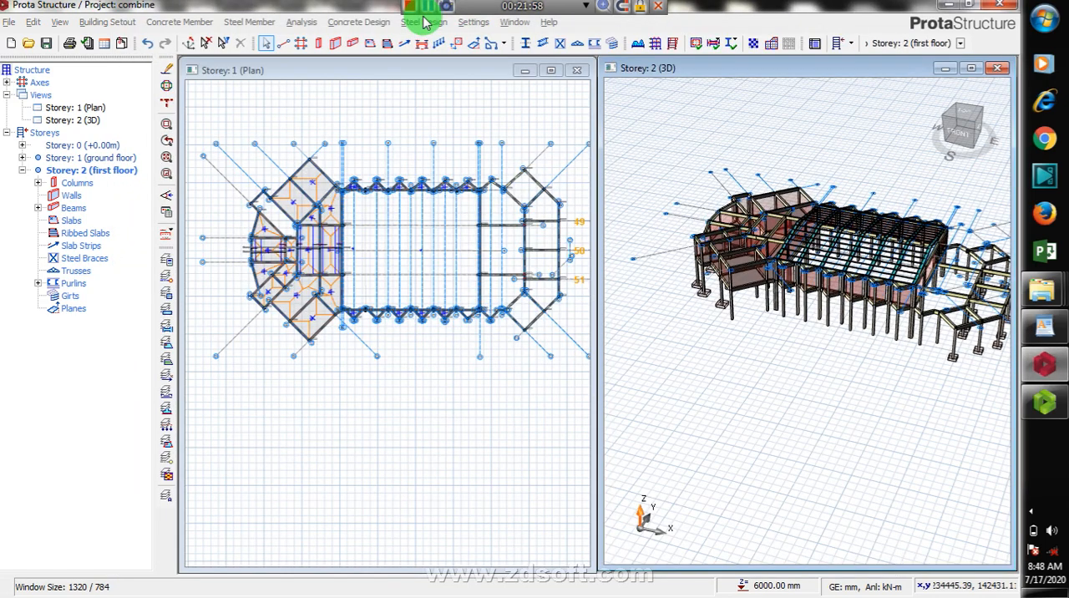
Step: Examine the concrete column section design table for the columns' utilization ratios, steel bars and links
click(425, 23)
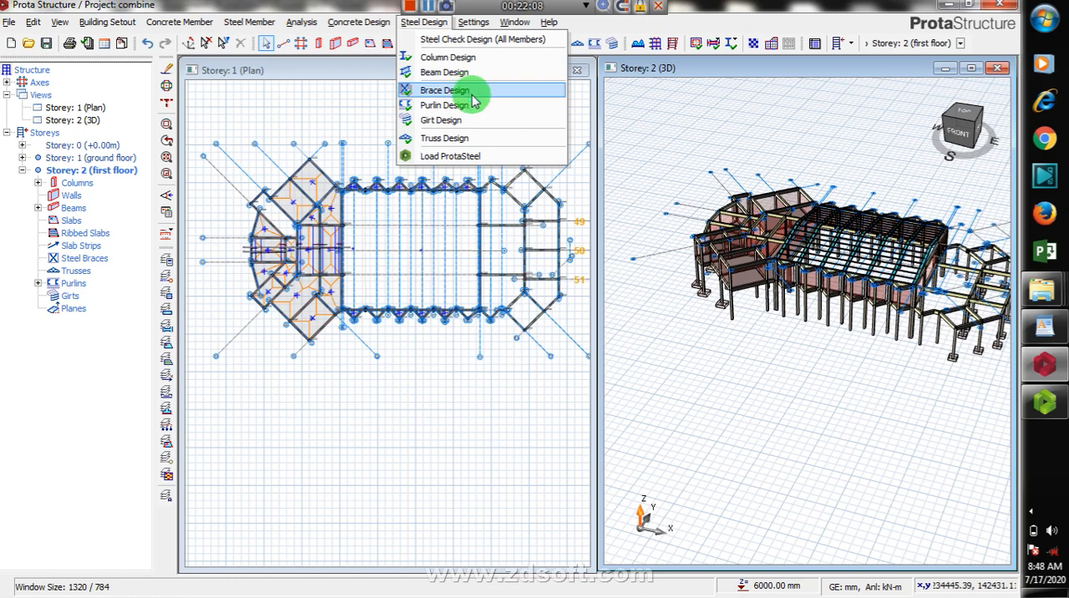
mouse_move(360, 27)
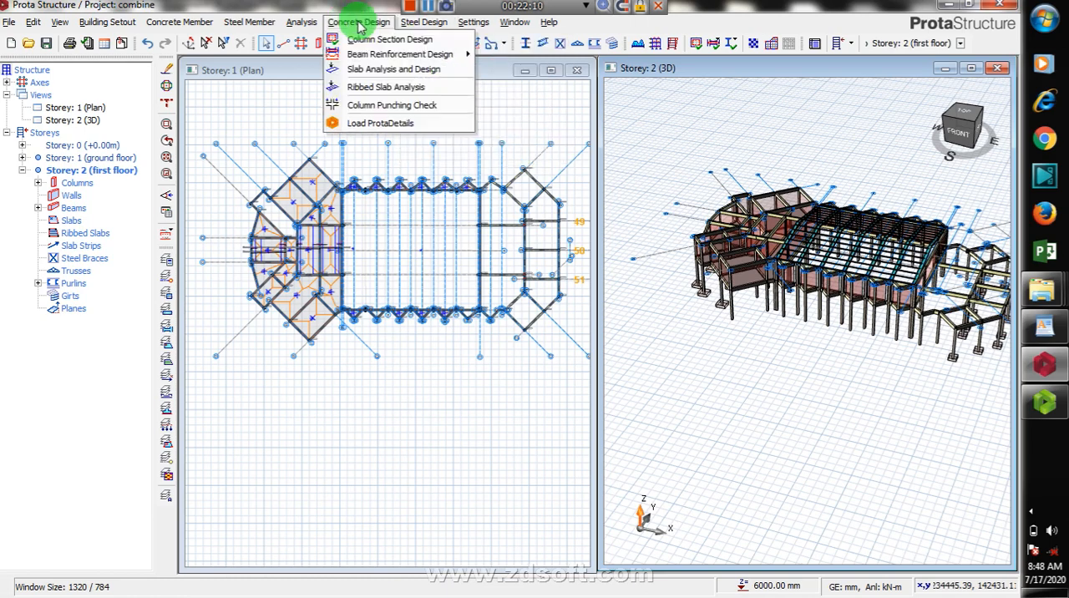
click(410, 41)
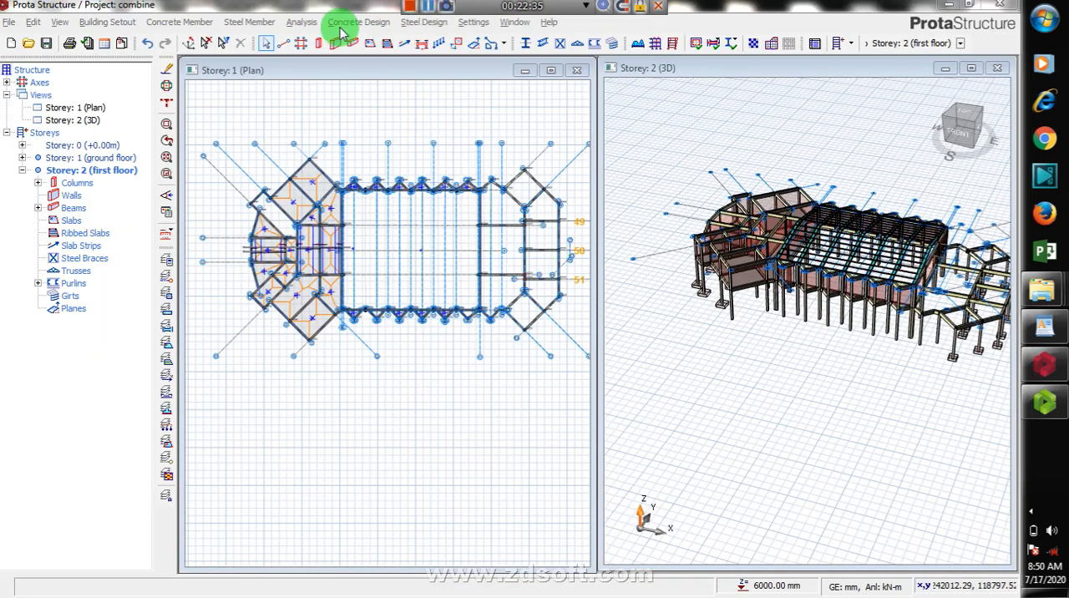
click(364, 22)
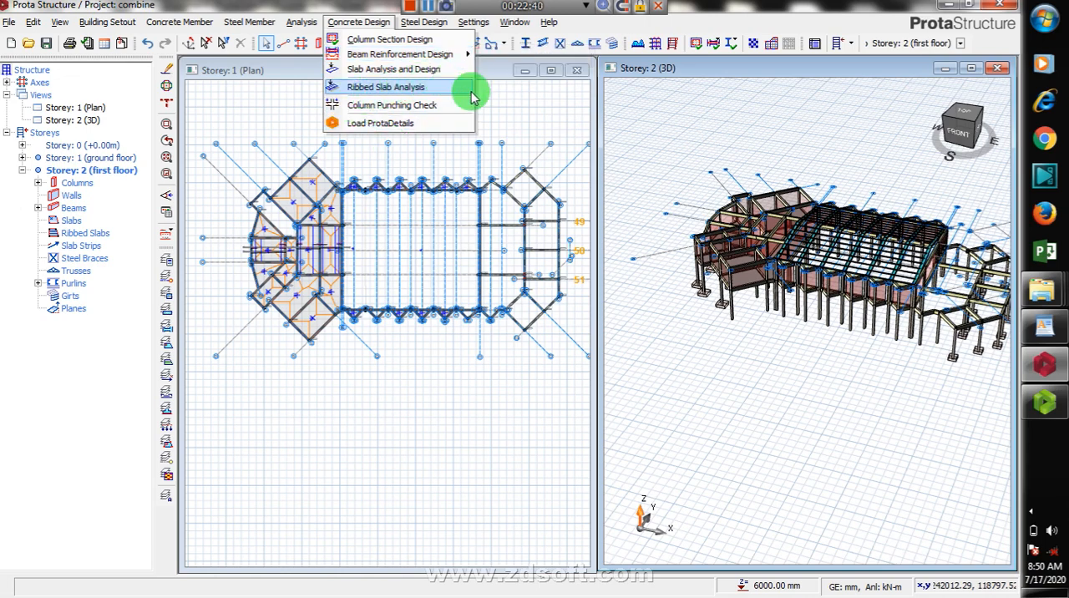
click(522, 106)
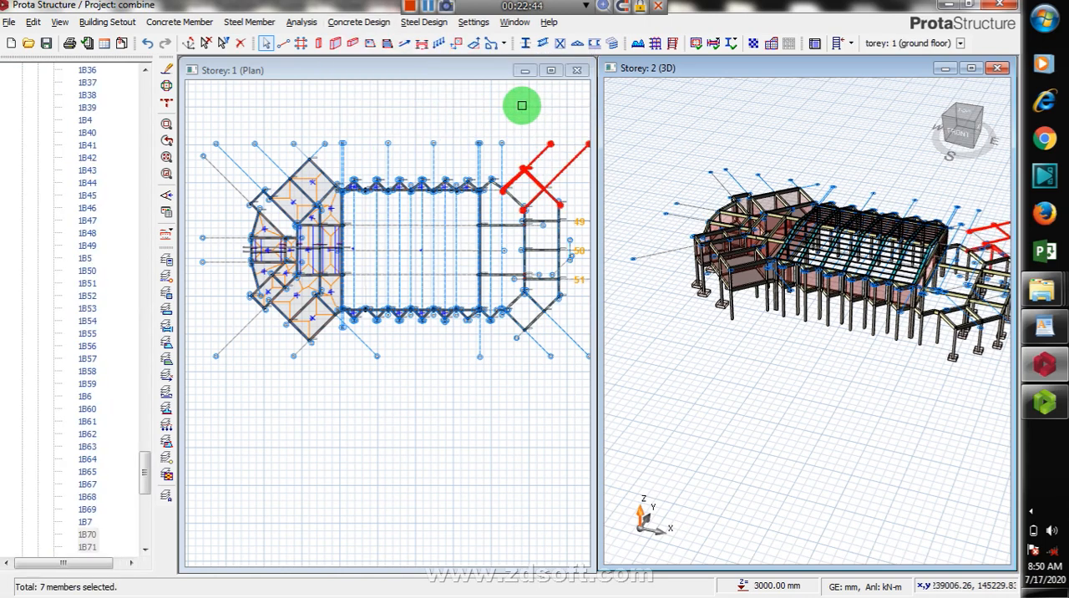
click(520, 127)
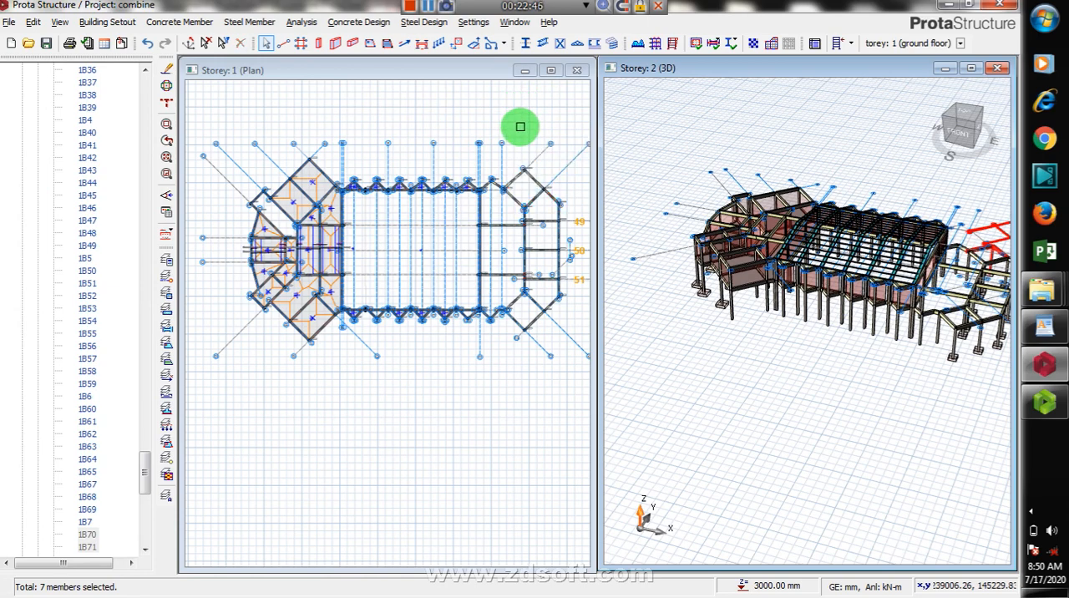